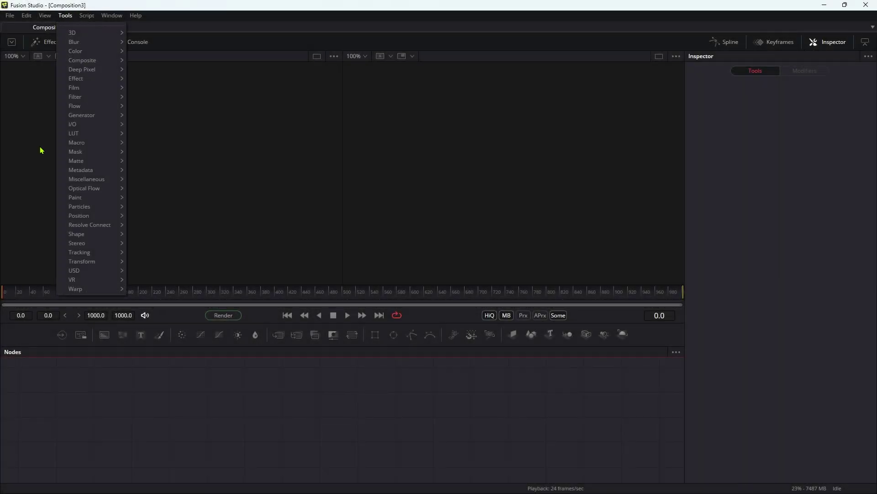
# Add an sEllipse shape and show it in an enlarged single-pane viewer.
pyautogui.moveTo(73, 235)
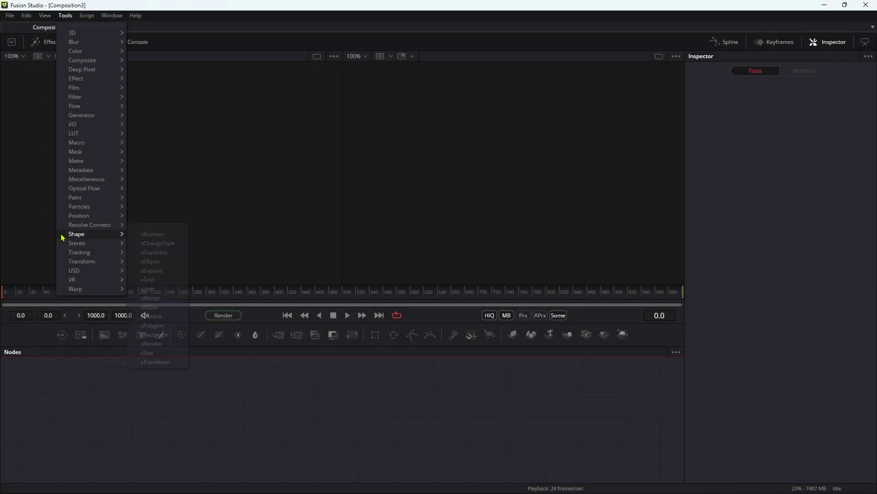
pyautogui.click(151, 262)
pyautogui.press('2')
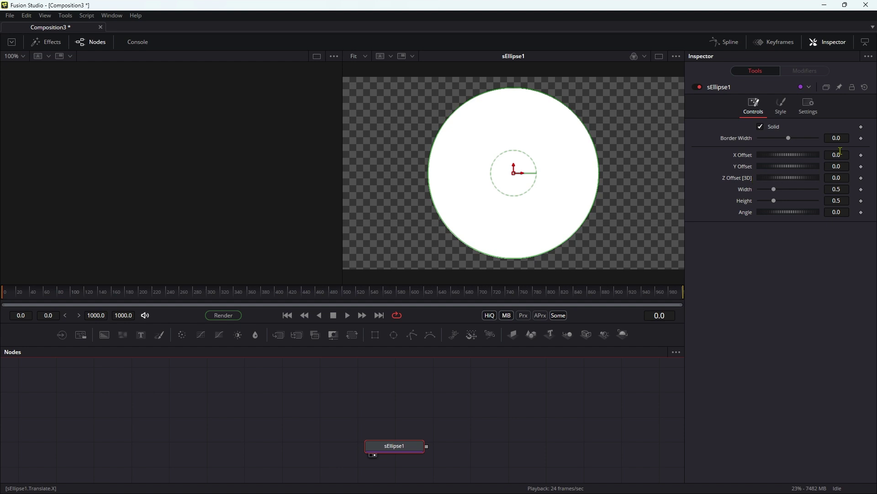
pyautogui.hotkey('ctrl', '\\')
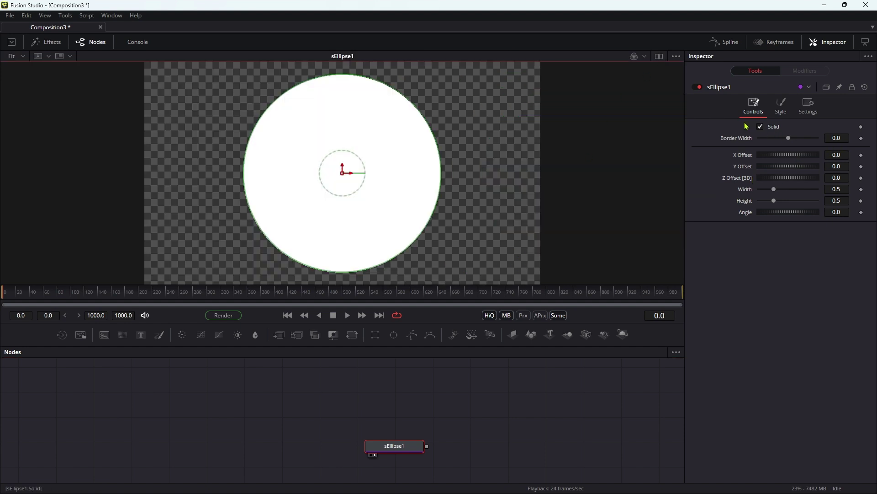
# Make the ellipse a non-solid outline ring with 0.01 border width.
pyautogui.click(760, 127)
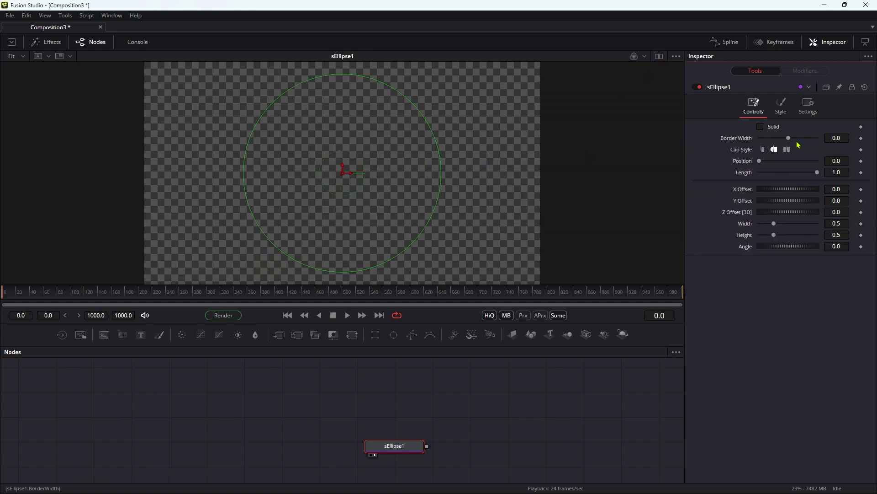
pyautogui.click(848, 138)
pyautogui.write('1')
pyautogui.press('Tab')
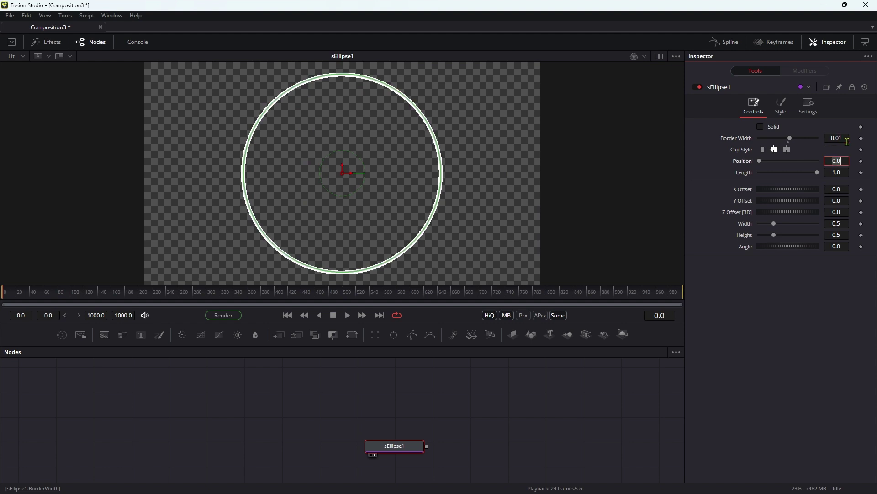
# Move the ellipse node and add an Extrude 3D after it, shown in the 3D viewer.
pyautogui.moveTo(398, 448); pyautogui.dragTo(309, 419)
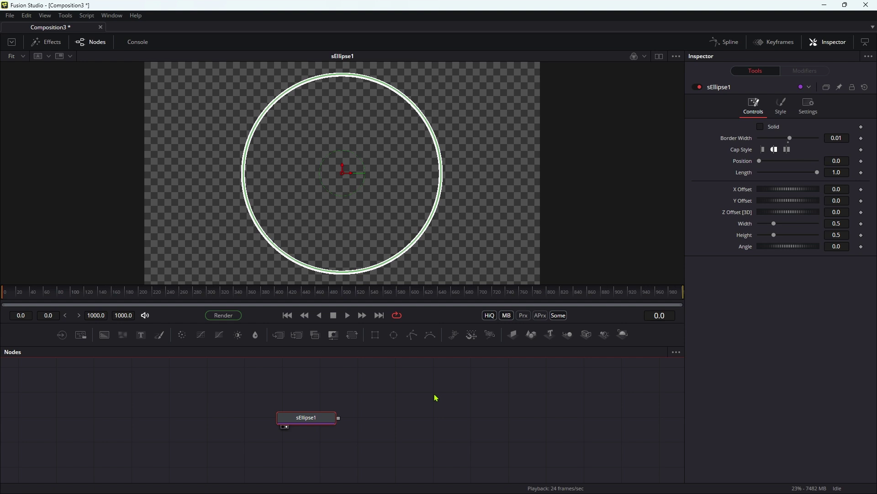
pyautogui.hotkey('shift', 'space')
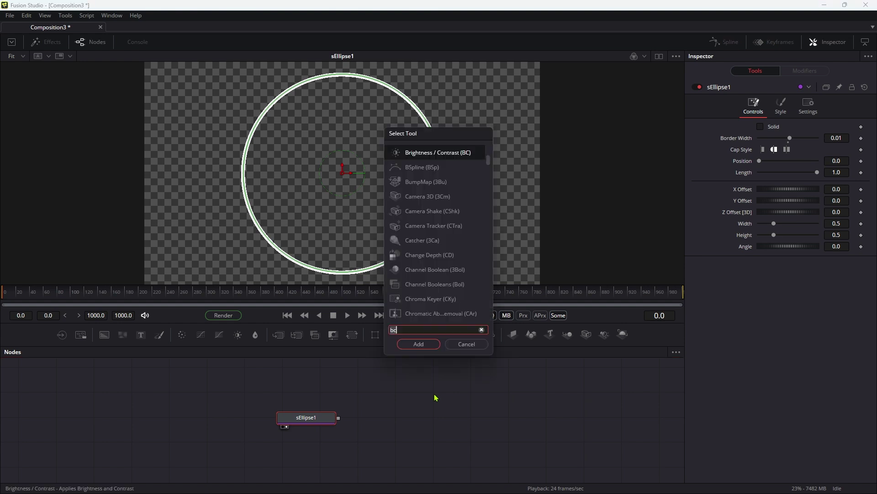
pyautogui.write('ext')
pyautogui.press('Down')
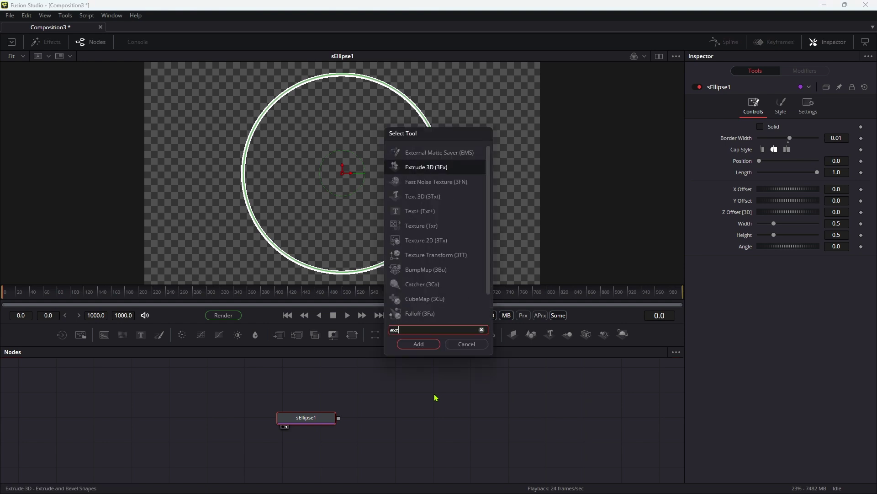
pyautogui.press('Return')
pyautogui.press('1')
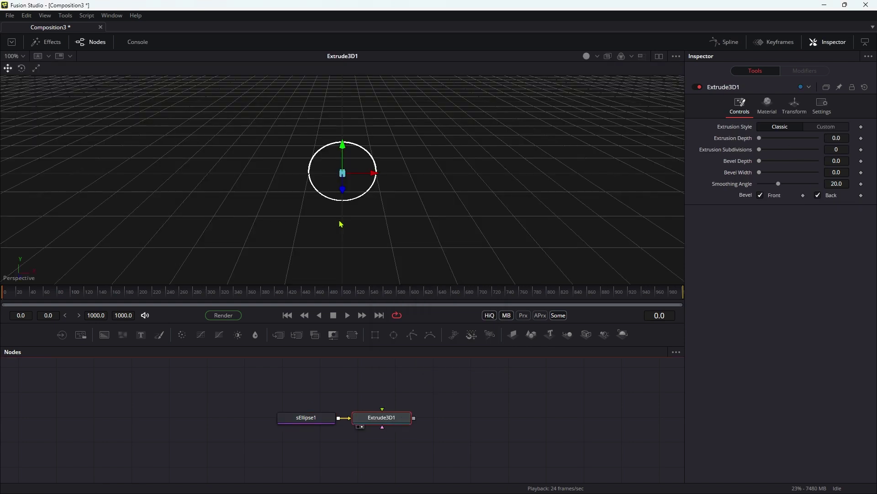
pyautogui.scroll(2, 447, 217)
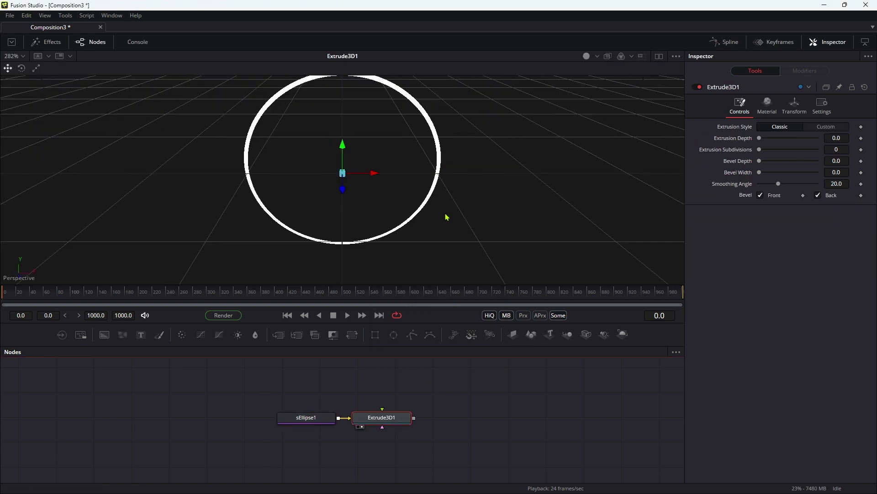
# Set the extrusion depth to 0.04 and orbit to view the ring edge-on.
pyautogui.click(844, 138)
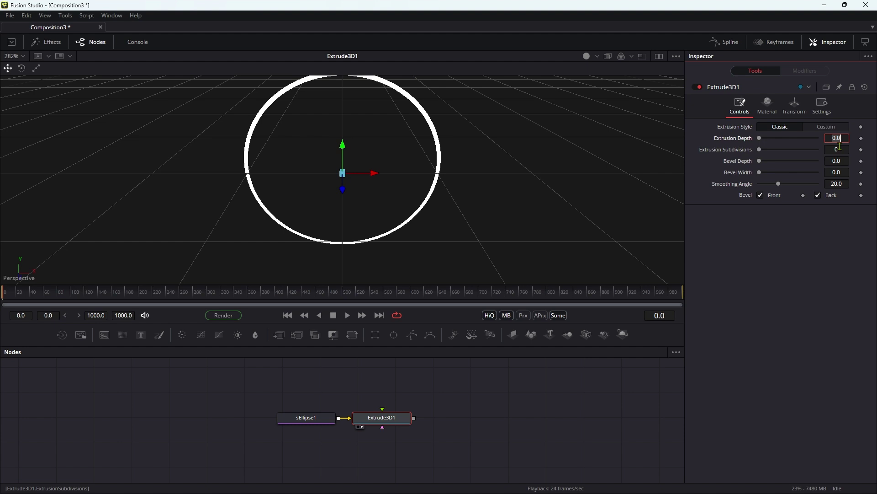
pyautogui.press('BackSpace')
pyautogui.write('.04')
pyautogui.press('Return')
pyautogui.moveTo(527, 251); pyautogui.dragTo(433, 241)
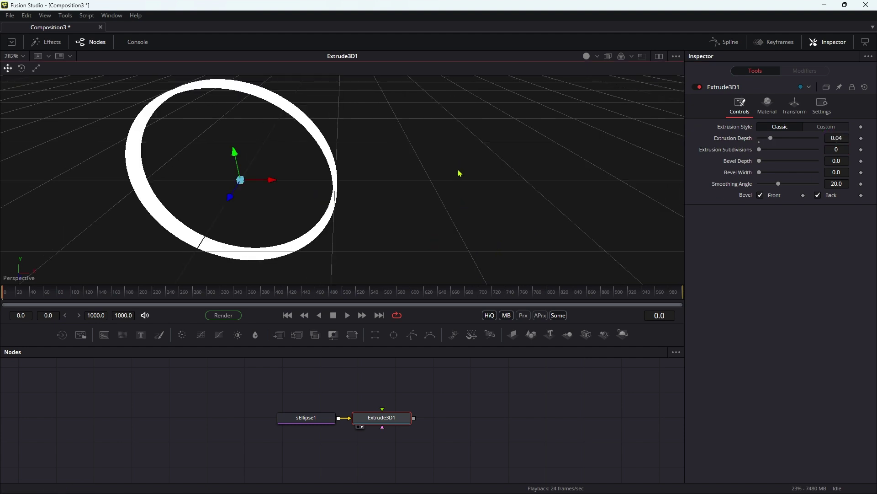
pyautogui.hotkey('ctrl', 'f')
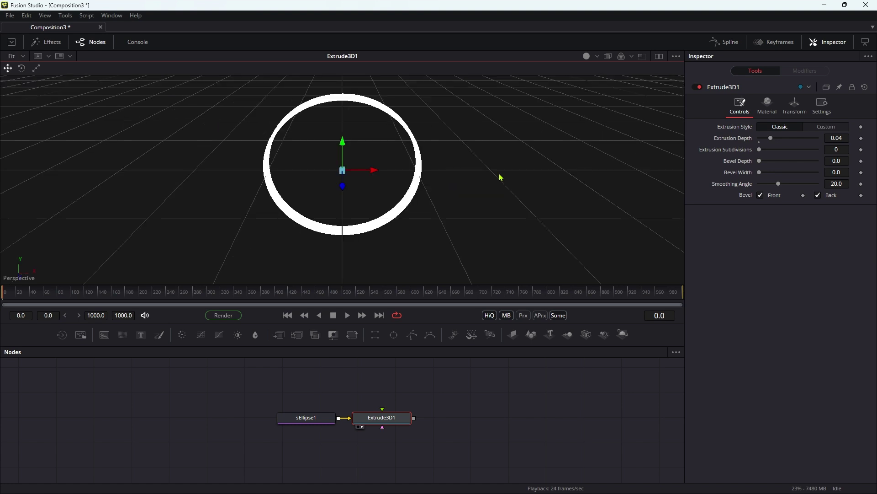
pyautogui.moveTo(501, 177); pyautogui.dragTo(291, 98)
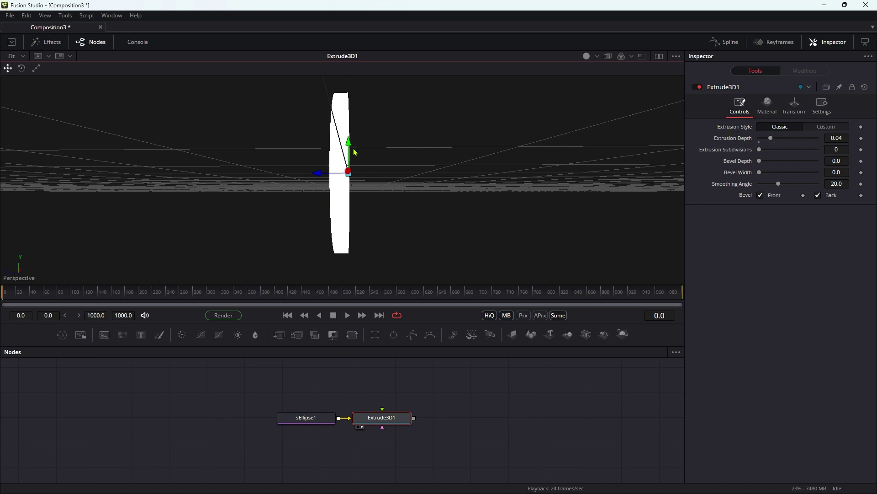
pyautogui.moveTo(355, 186)
pyautogui.mouseDown()
pyautogui.moveTo(373, 200)
pyautogui.moveTo(362, 198)
pyautogui.mouseUp()
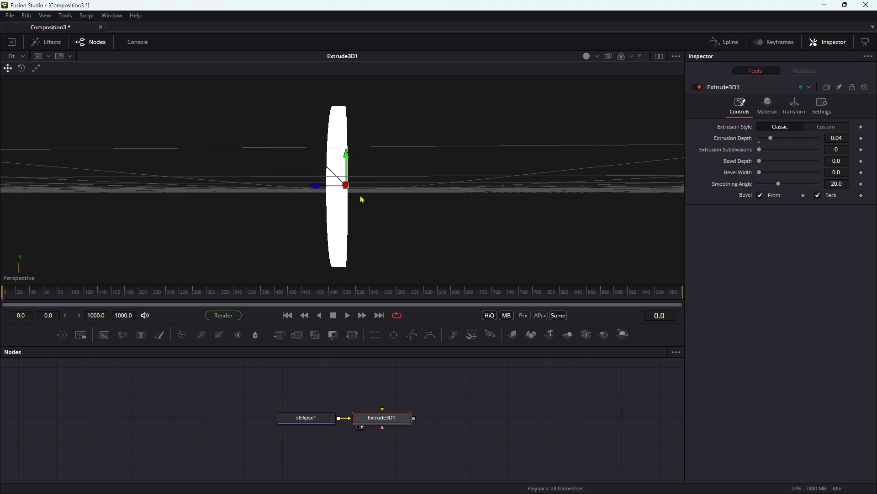
# Set the extruded ring's Translation Z to -0.02.
pyautogui.click(796, 106)
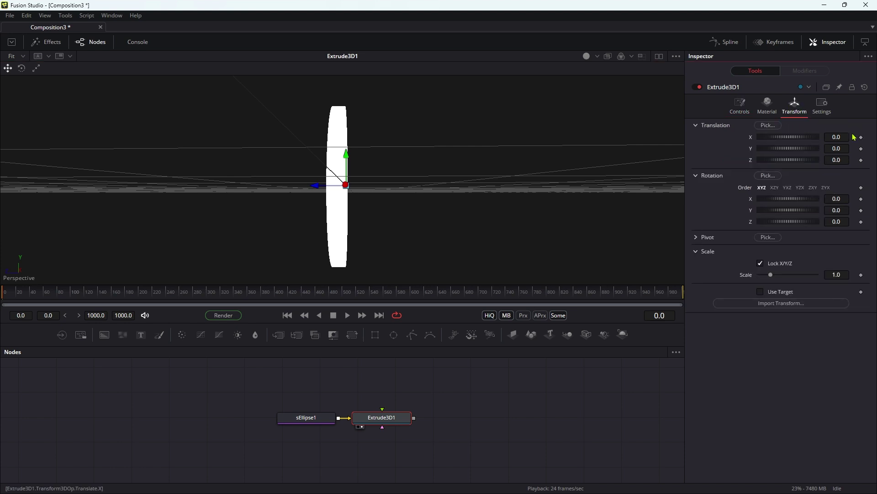
pyautogui.click(845, 161)
pyautogui.write('-0.02')
pyautogui.press('Tab')
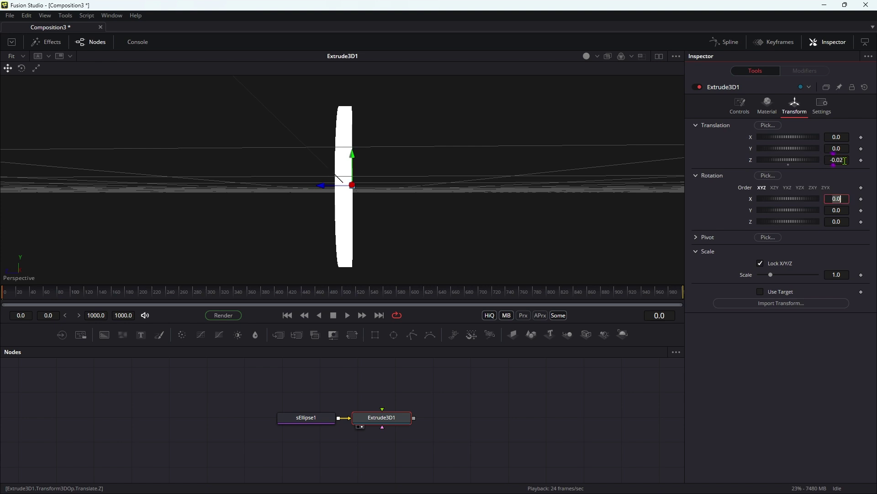
# Set the ring's Pivot Z to 0.02 so it rotates about its centre.
pyautogui.click(698, 238)
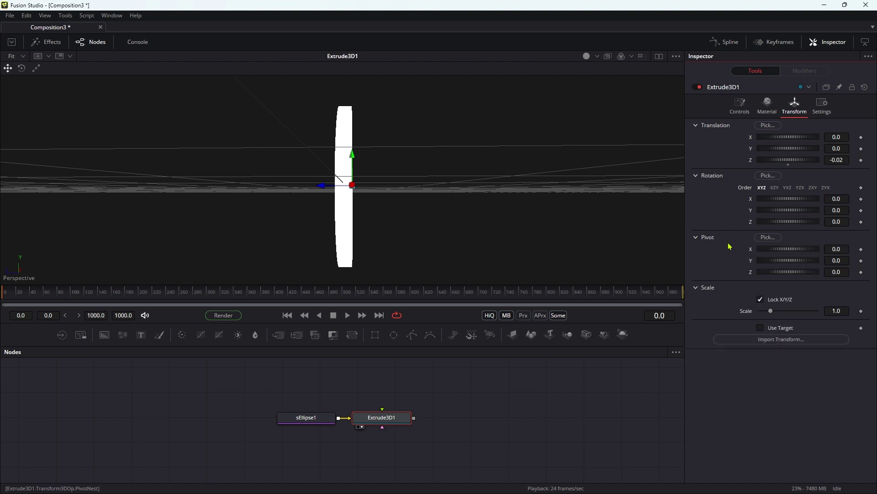
pyautogui.click(845, 272)
pyautogui.doubleClick(845, 271)
pyautogui.write('.')
pyautogui.press('Tab')
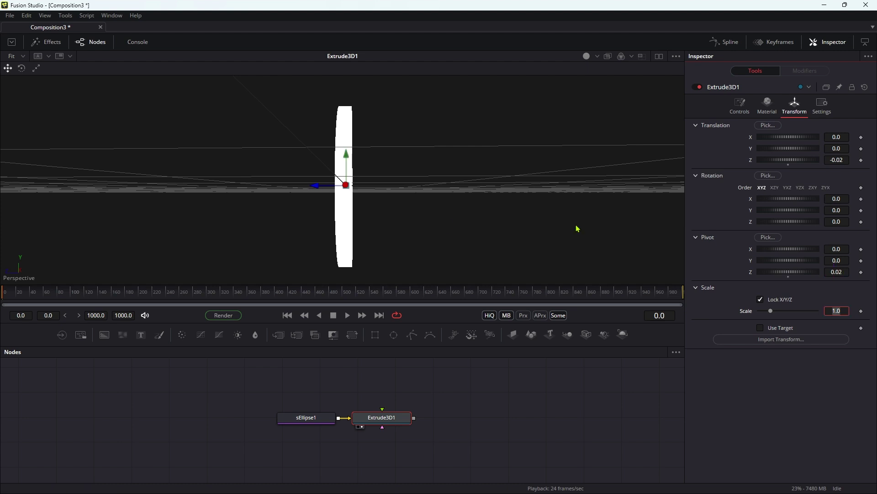
pyautogui.scroll(3, 366, 206)
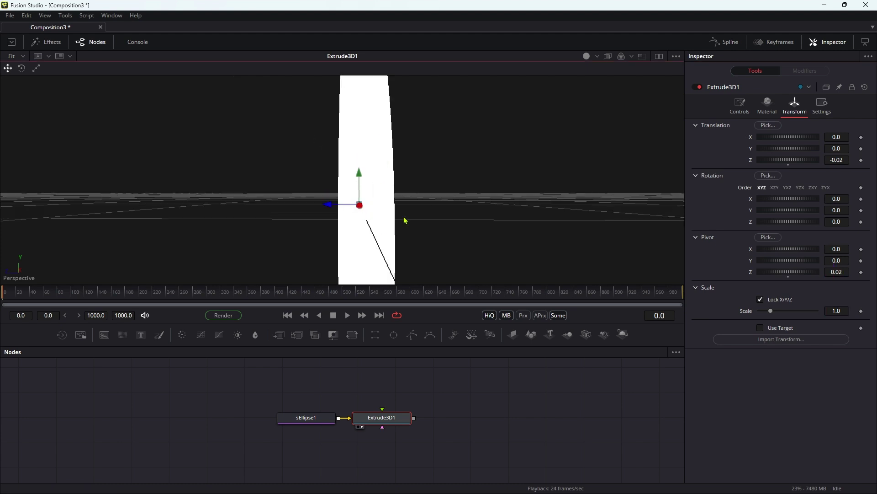
pyautogui.moveTo(409, 206); pyautogui.dragTo(414, 210)
pyautogui.scroll(-5, 415, 210)
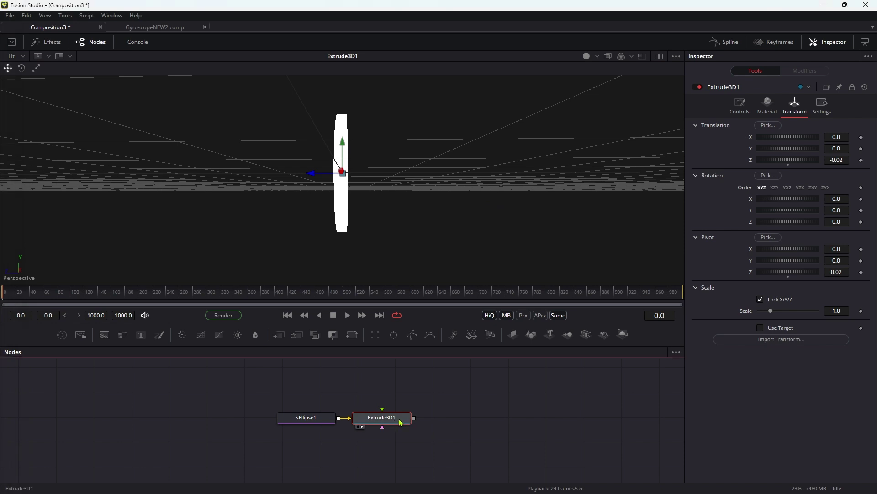
# Add a Transform 3D node after Extrude3D1 and view its output.
pyautogui.hotkey('shift', 'space')
pyautogui.write('3xf')
pyautogui.press('Return')
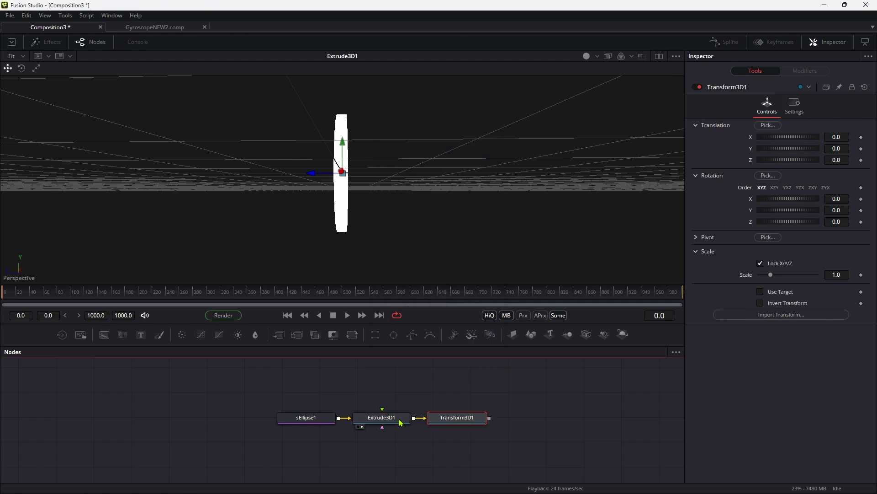
pyautogui.click(433, 426)
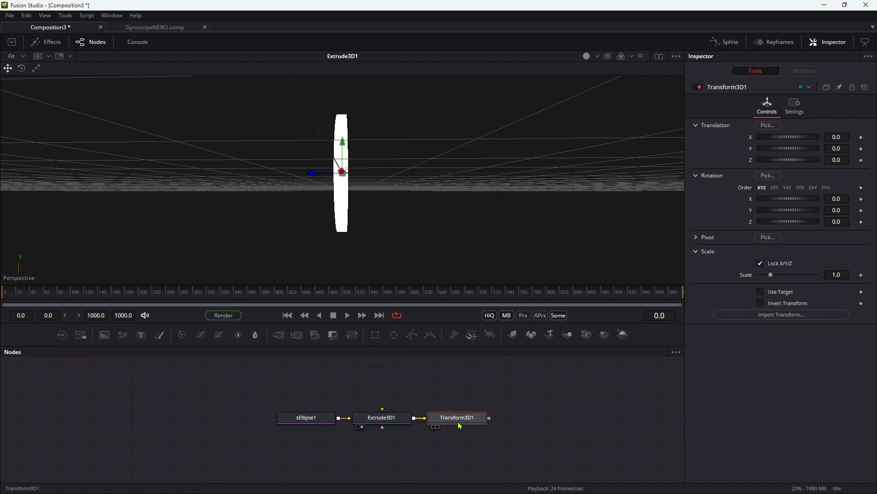
# Drive Rotation X with the expression sin(time/48)*360.
pyautogui.rightClick(793, 201)
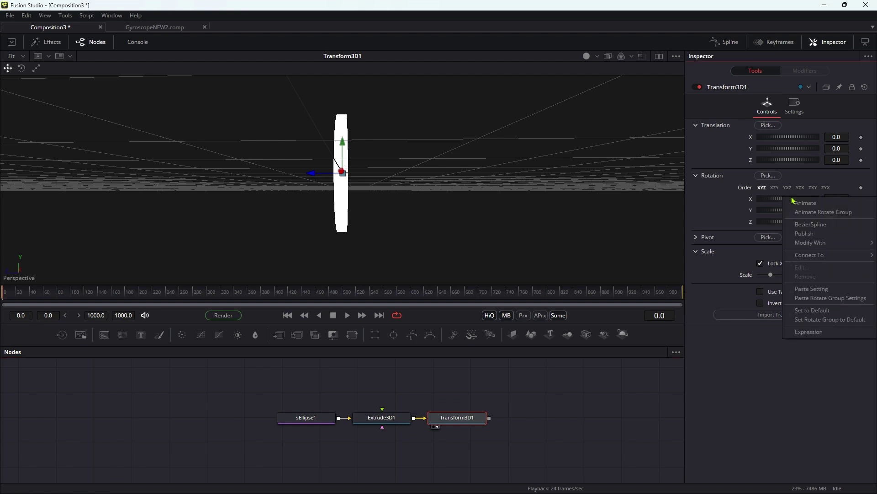
pyautogui.click(821, 332)
pyautogui.doubleClick(808, 212)
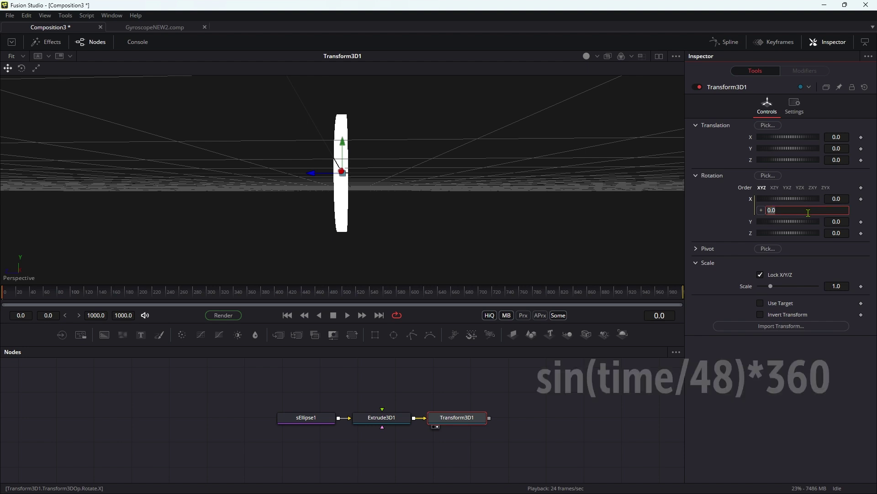
pyautogui.write('sin')
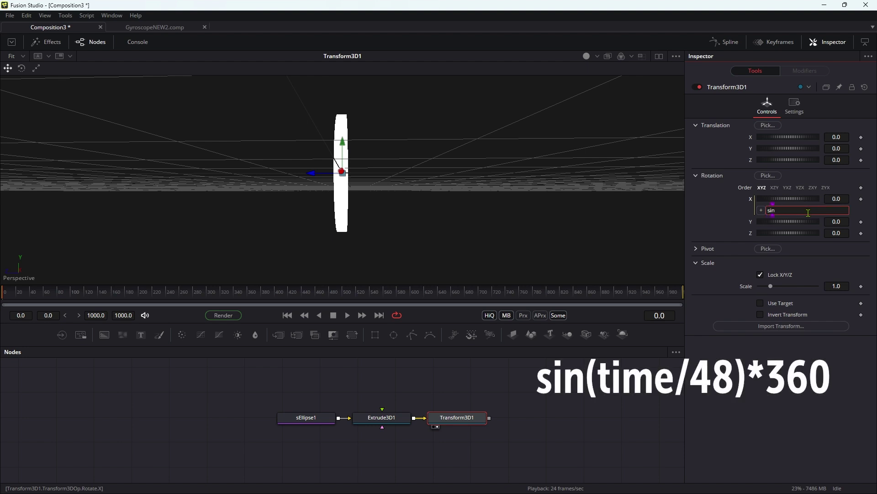
pyautogui.write('(time/48)*360')
pyautogui.press('Tab')
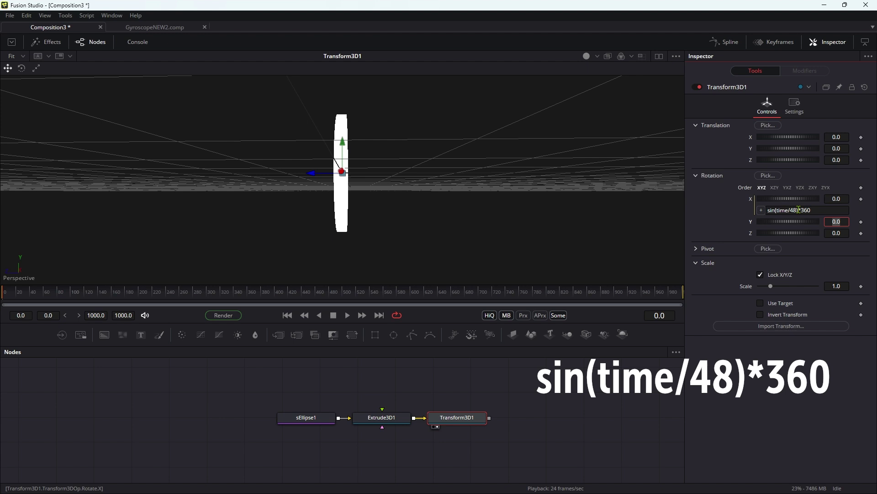
# Play and stop the animation to preview the swinging ring.
pyautogui.click(829, 208)
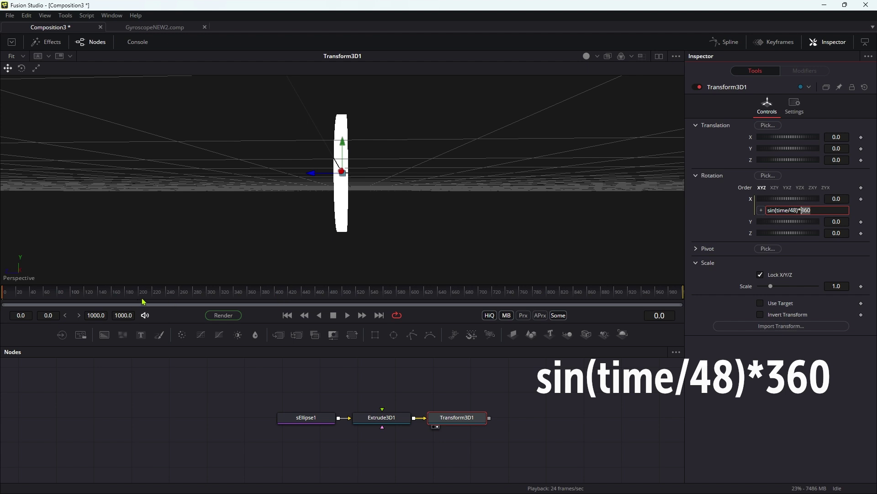
pyautogui.click(347, 316)
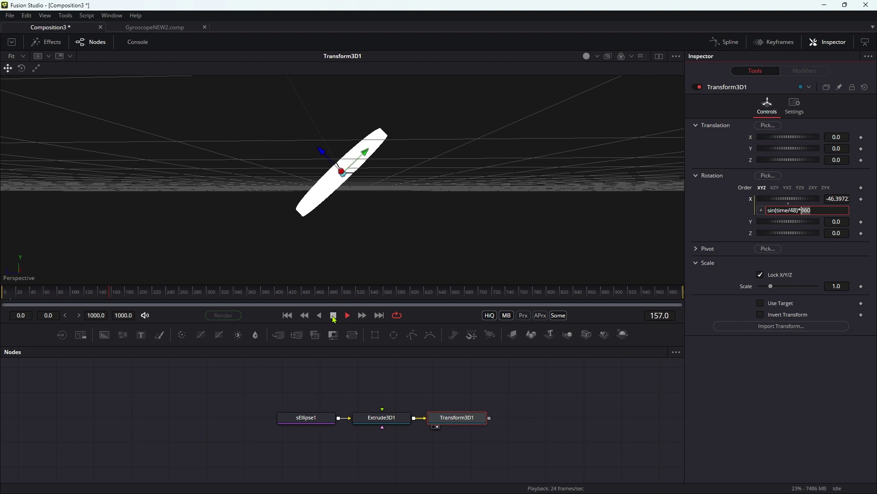
pyautogui.click(333, 315)
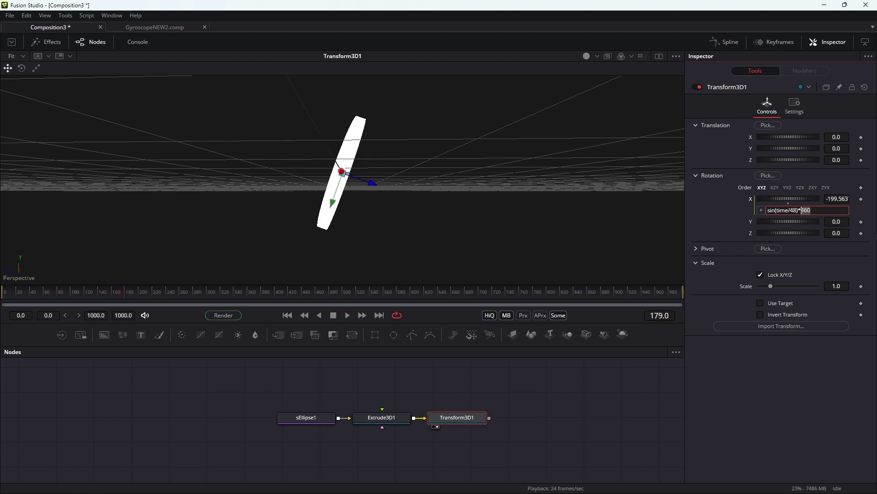
pyautogui.click(534, 414)
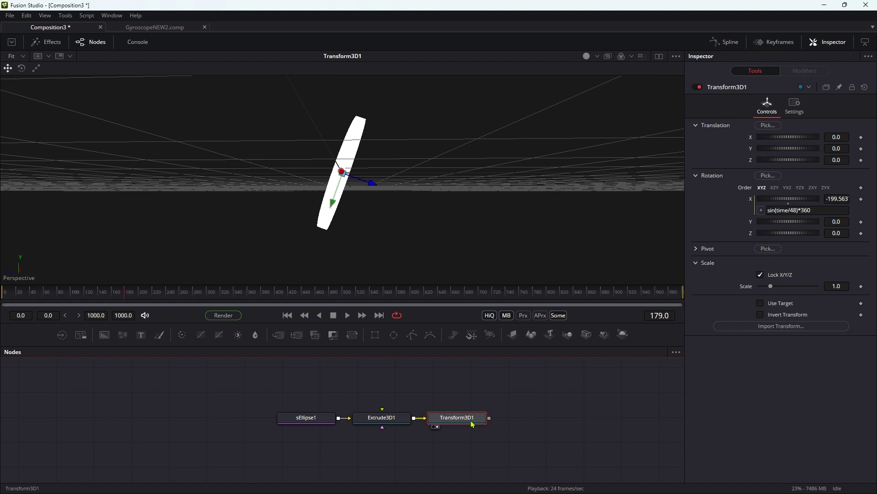
# Add a Duplicate 3D after the transform, viewed, with Last Copy set to 12.
pyautogui.hotkey('shift', 'space')
pyautogui.write('du')
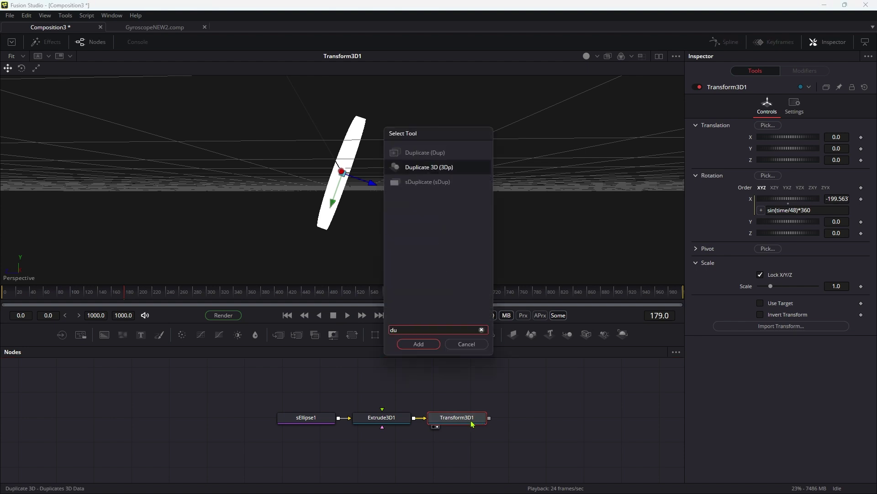
pyautogui.press('Return')
pyautogui.moveTo(533, 418); pyautogui.dragTo(392, 152)
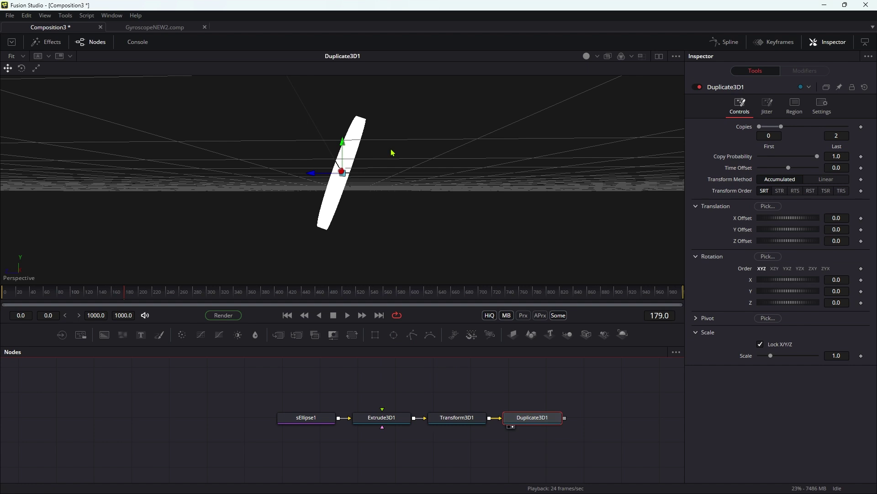
pyautogui.click(844, 135)
pyautogui.write('12')
pyautogui.press('Tab')
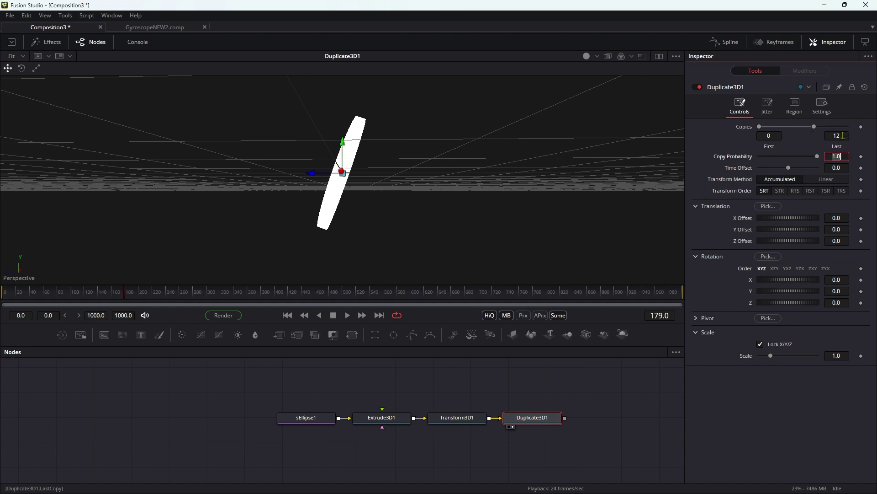
# Give the duplicates a Time Offset of -3 and a per-copy Scale of 0.93.
pyautogui.moveTo(441, 168); pyautogui.dragTo(507, 173)
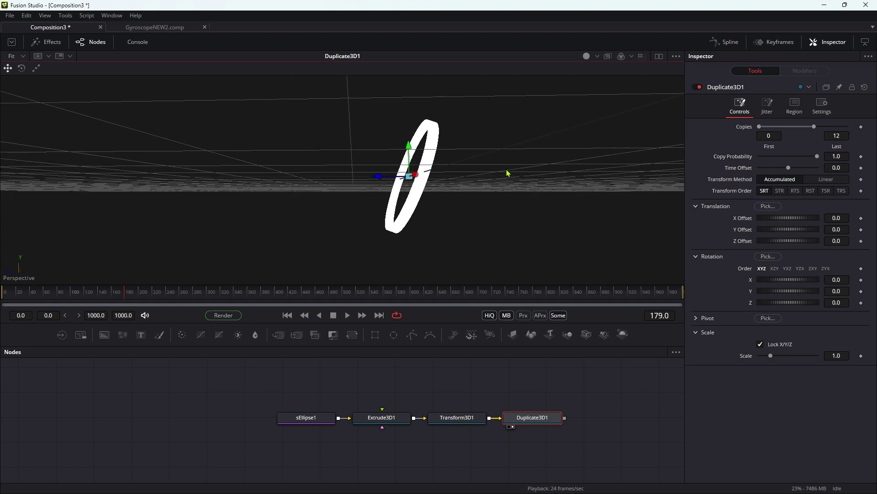
pyautogui.click(845, 168)
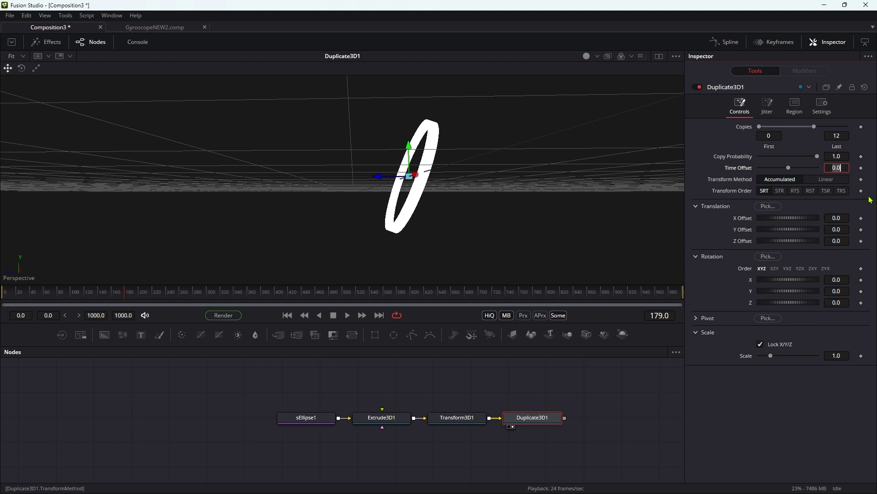
pyautogui.write('-3')
pyautogui.press('Tab')
pyautogui.moveTo(413, 190)
pyautogui.mouseDown()
pyautogui.moveTo(435, 190)
pyautogui.moveTo(420, 192)
pyautogui.mouseUp()
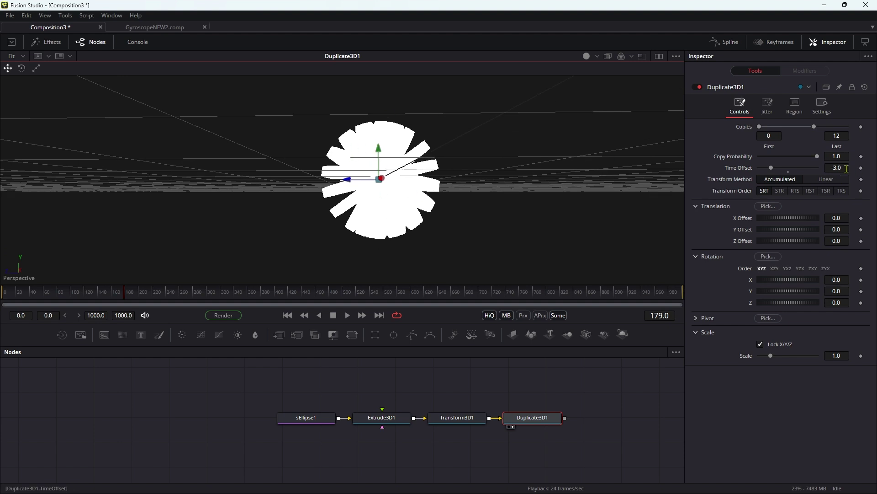
pyautogui.click(846, 356)
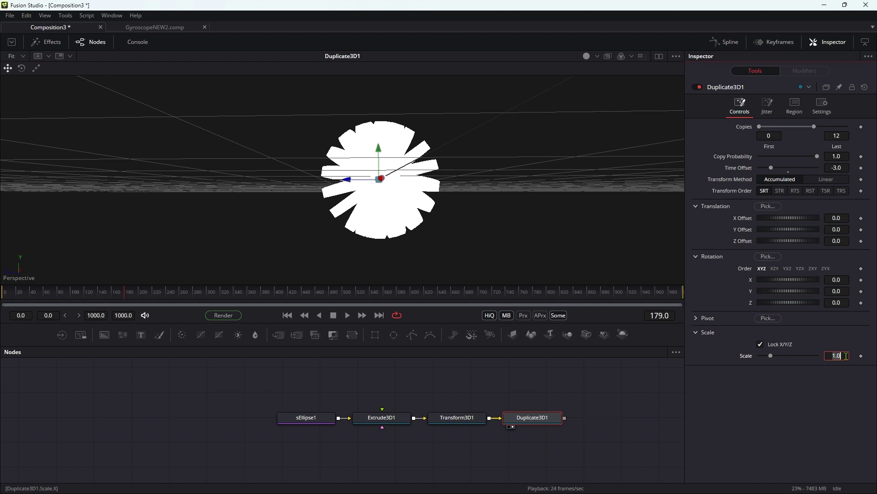
pyautogui.write('0.93')
pyautogui.press('Tab')
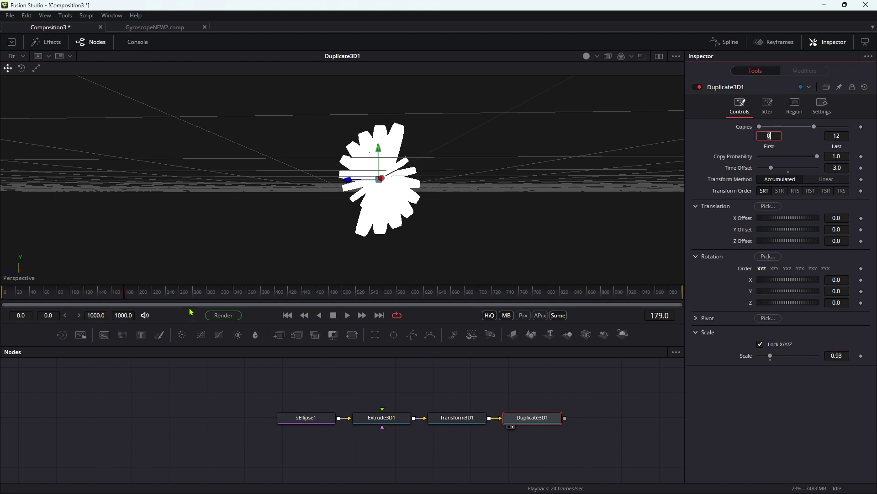
# Jump to frame 340, inspect the copies, and add a Merge 3D after them.
pyautogui.click(234, 296)
pyautogui.moveTo(366, 225); pyautogui.dragTo(525, 274)
pyautogui.hotkey('shift', 'space')
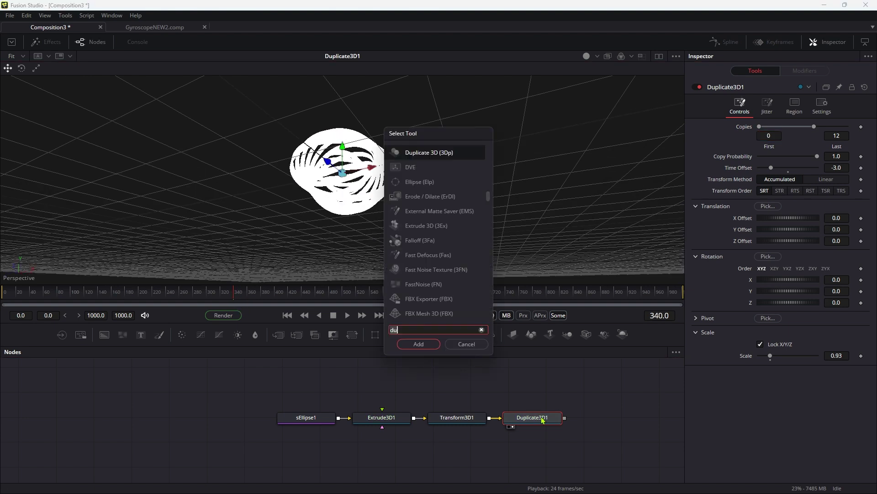
pyautogui.write('3mg')
pyautogui.press('Return')
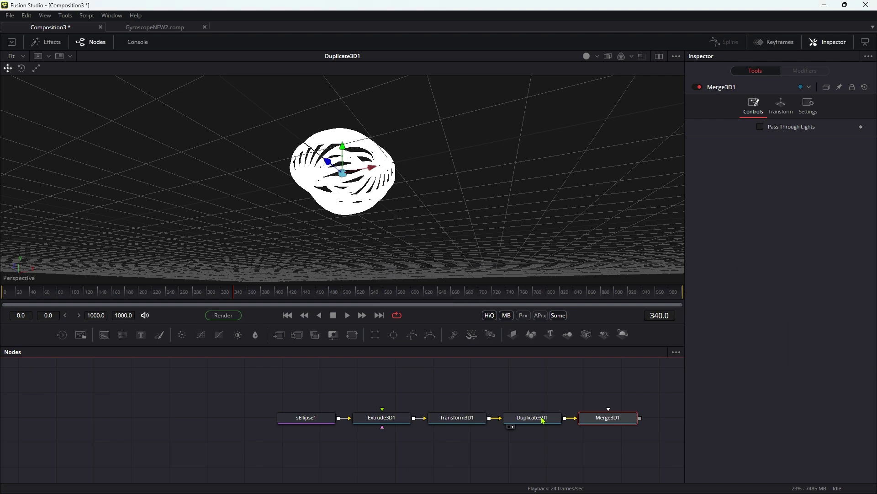
pyautogui.hotkey('shift', 'space')
# Add a Camera 3D feeding Merge3D1 and a Renderer 3D after the merge, shown in the viewer.
pyautogui.write('3cm')
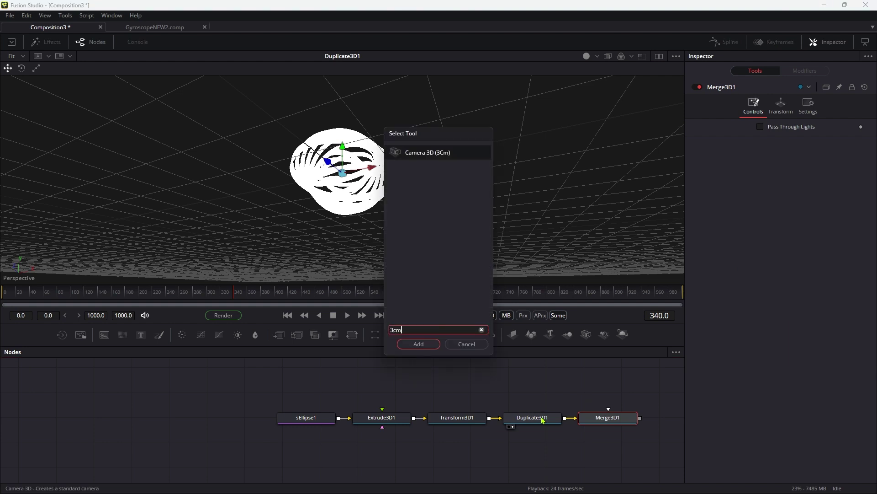
pyautogui.press('Return')
pyautogui.moveTo(370, 447); pyautogui.dragTo(589, 458)
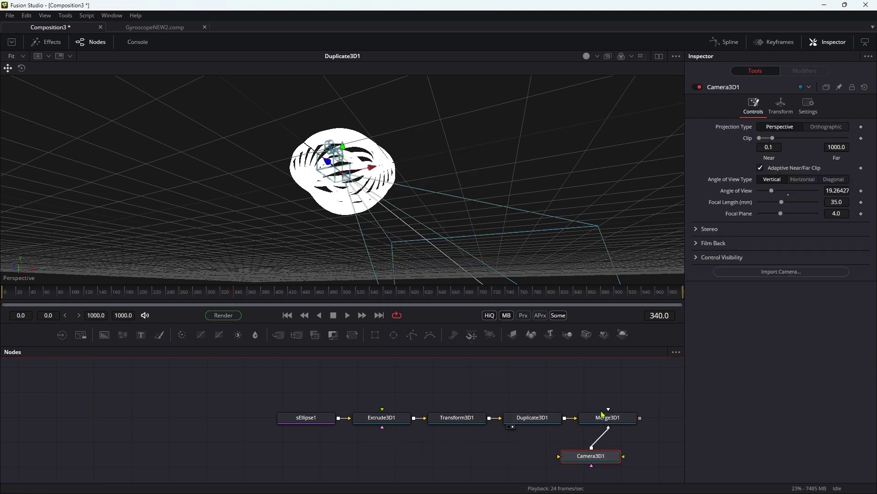
pyautogui.click(602, 420)
pyautogui.hotkey('shift', 'space')
pyautogui.write('3rn')
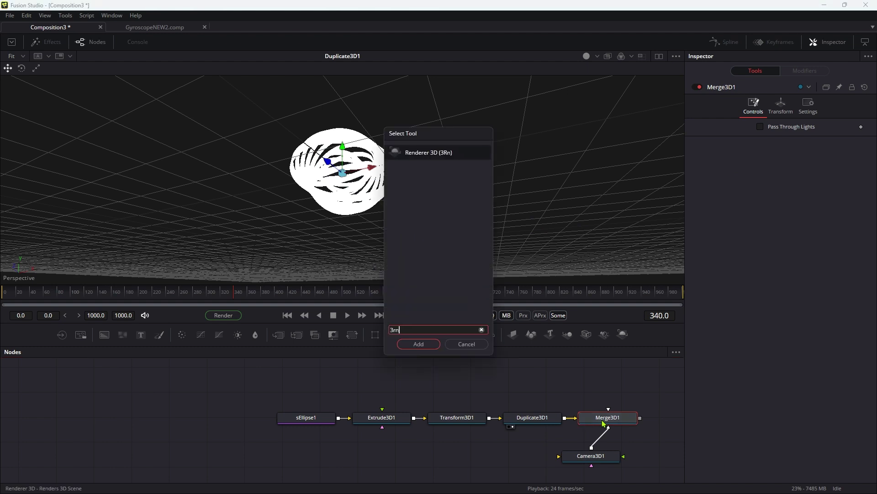
pyautogui.press('Return')
pyautogui.moveTo(629, 446); pyautogui.dragTo(452, 192)
pyautogui.scroll(-2, 615, 434)
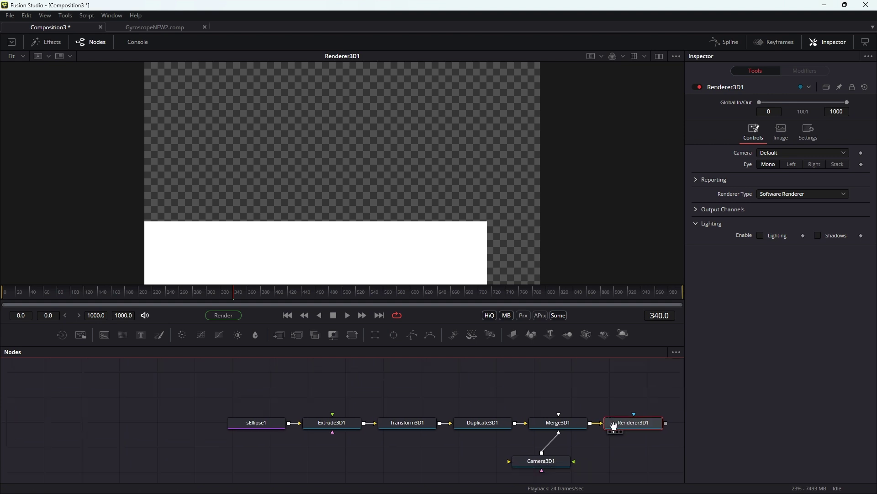
# Pull the camera back to Translation Z 2.0.
pyautogui.click(530, 441)
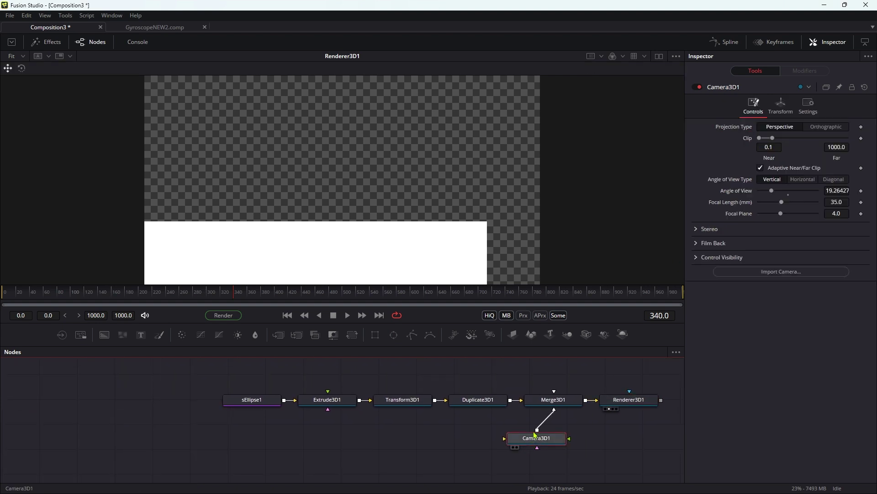
pyautogui.click(781, 105)
pyautogui.click(846, 159)
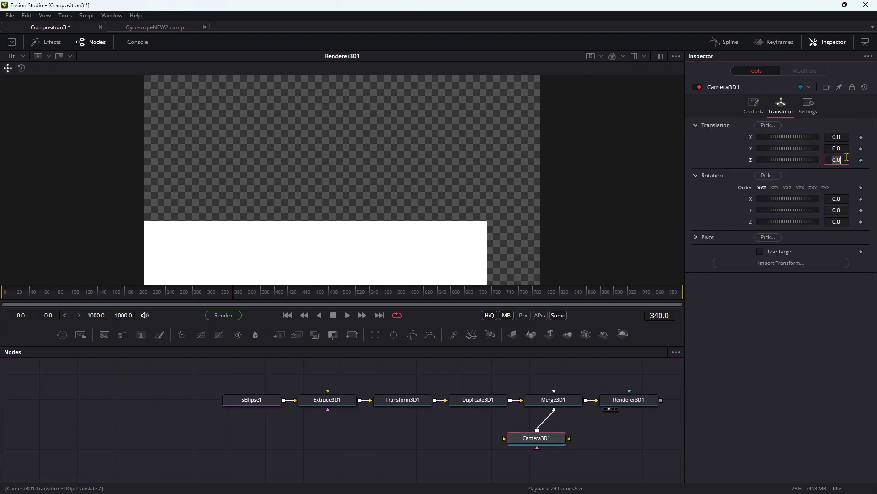
pyautogui.write('2')
pyautogui.press('Tab')
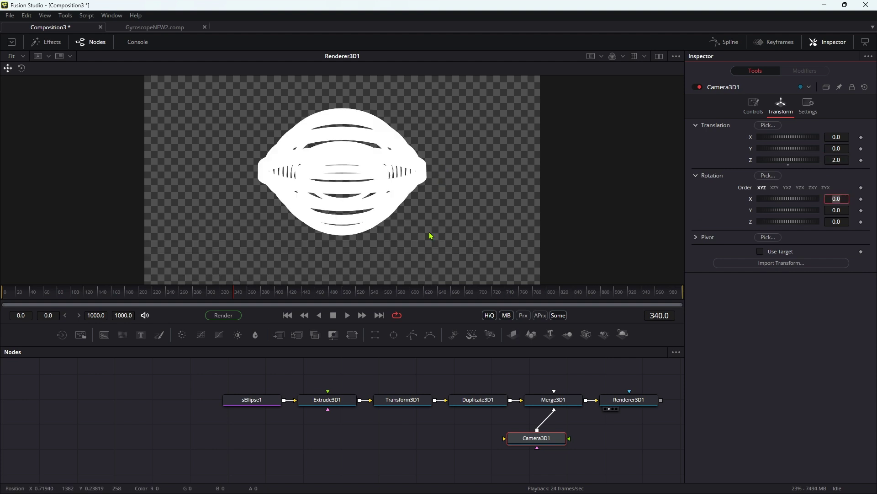
# Add a point light feeding Merge3D1.
pyautogui.click(557, 401)
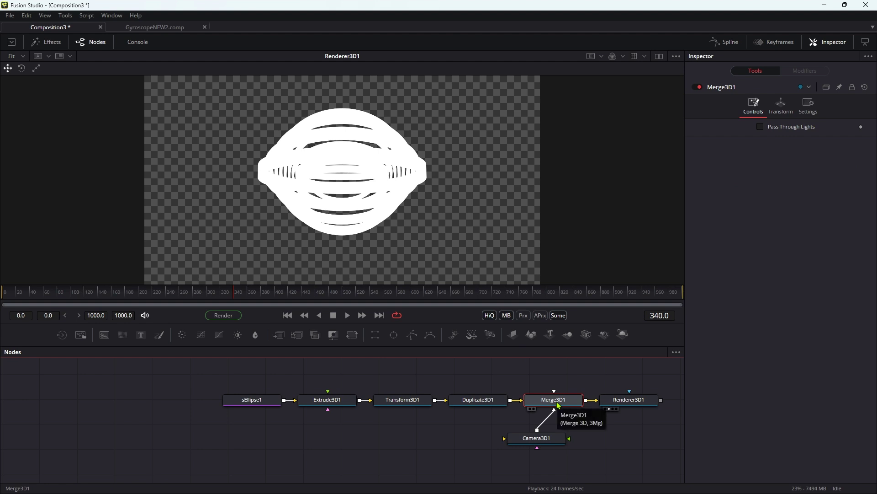
pyautogui.hotkey('shift', 'space')
pyautogui.write('3pl')
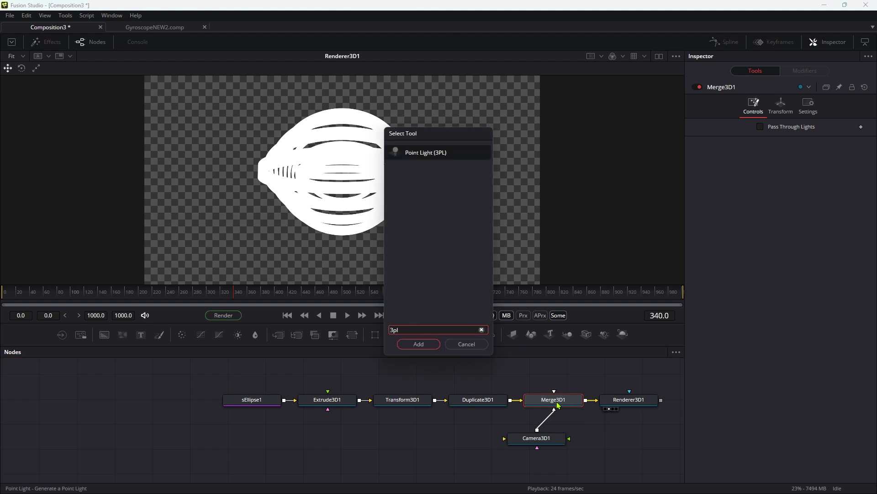
pyautogui.press('Return')
pyautogui.click(558, 378)
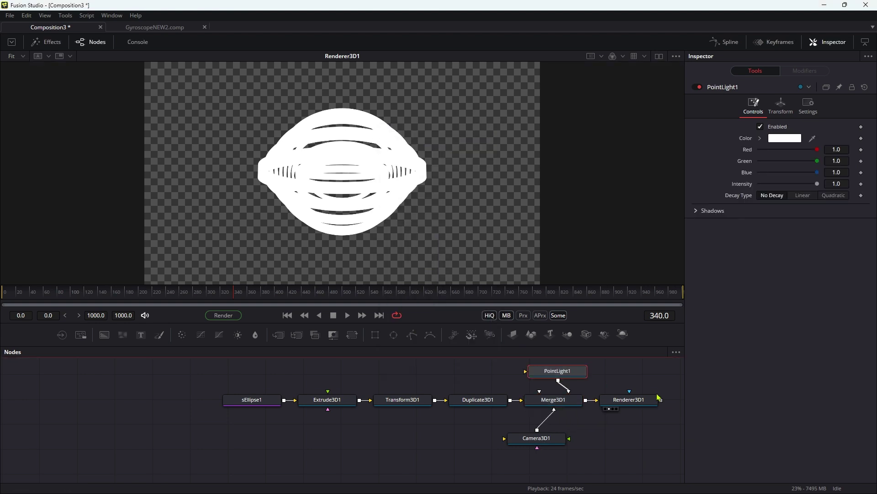
# Enable lighting in Renderer3D1 and lower the light's Blue to about 0.87 for a pale-yellow tint.
pyautogui.click(622, 399)
pyautogui.click(760, 236)
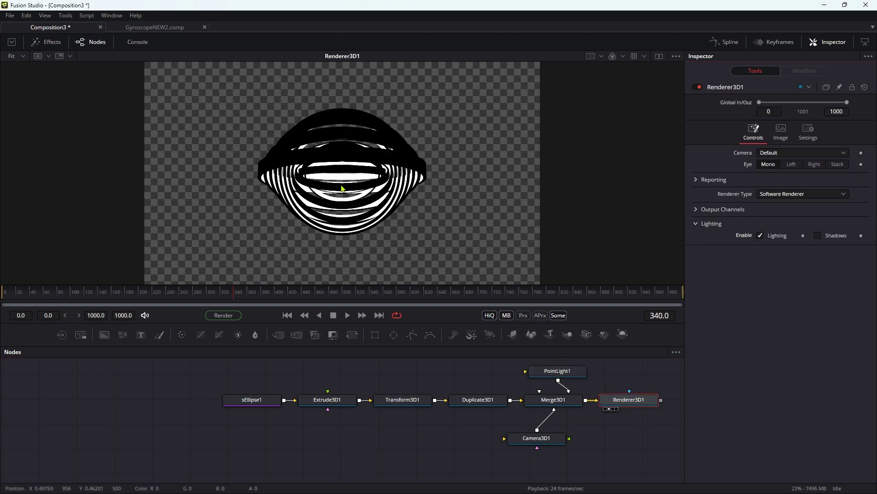
pyautogui.click(565, 372)
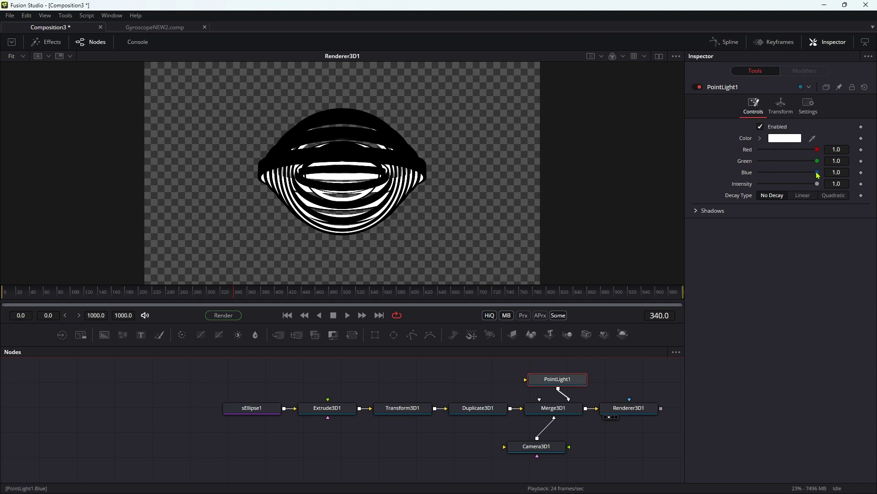
pyautogui.moveTo(817, 172); pyautogui.dragTo(805, 182)
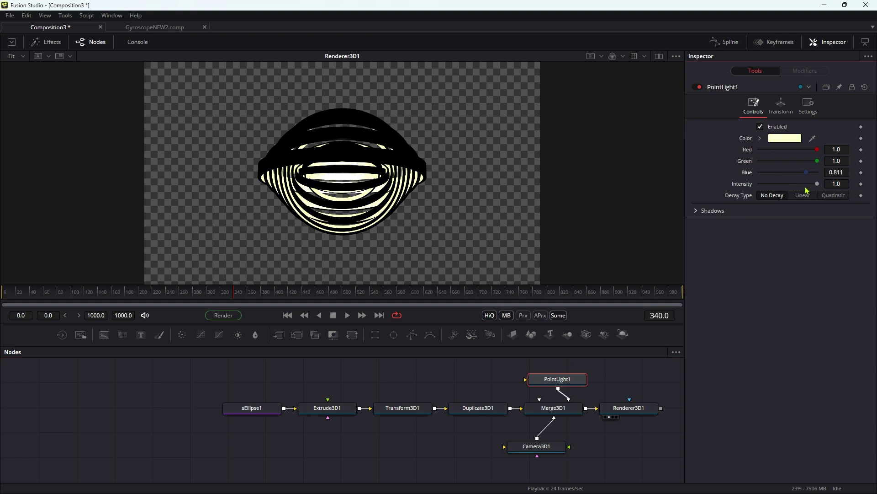
# Add a second point light, PointLight2, feeding Merge3D1 above the main chain.
pyautogui.click(562, 414)
pyautogui.hotkey('shift', 'space')
pyautogui.write('point')
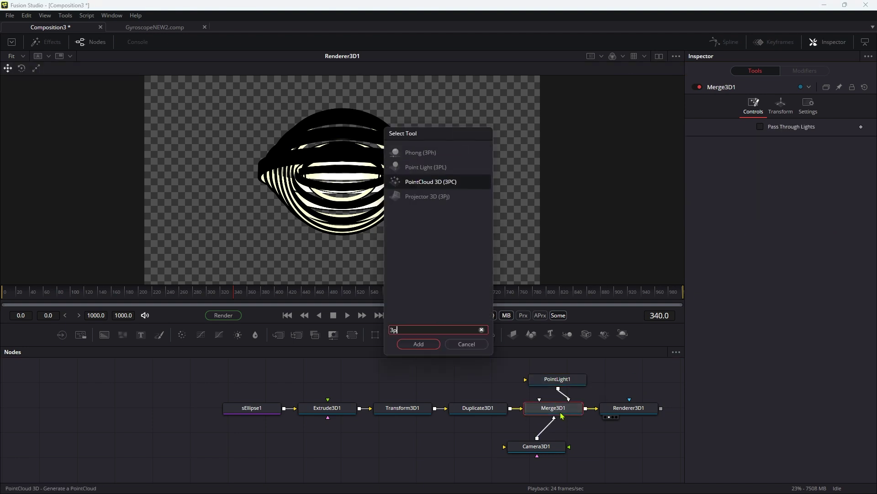
pyautogui.press('Return')
pyautogui.moveTo(566, 435); pyautogui.dragTo(467, 379)
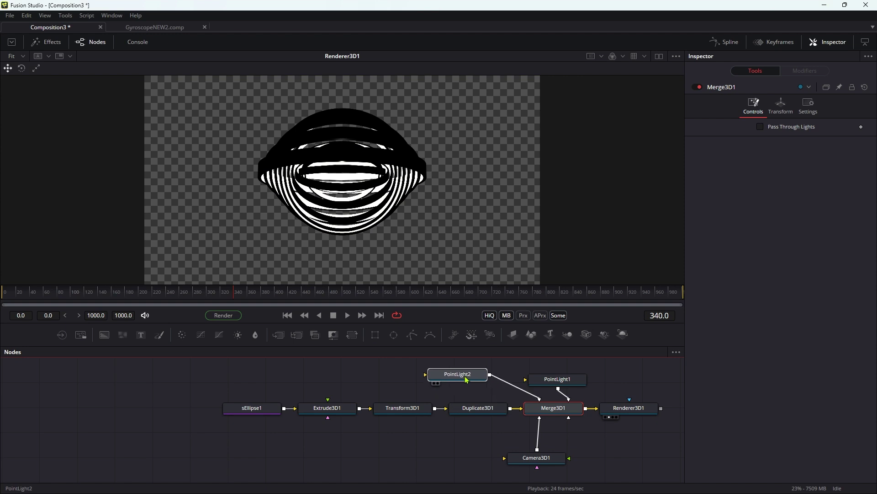
# Position PointLight2 at X -1.0 and Z 1.0.
pyautogui.click(781, 106)
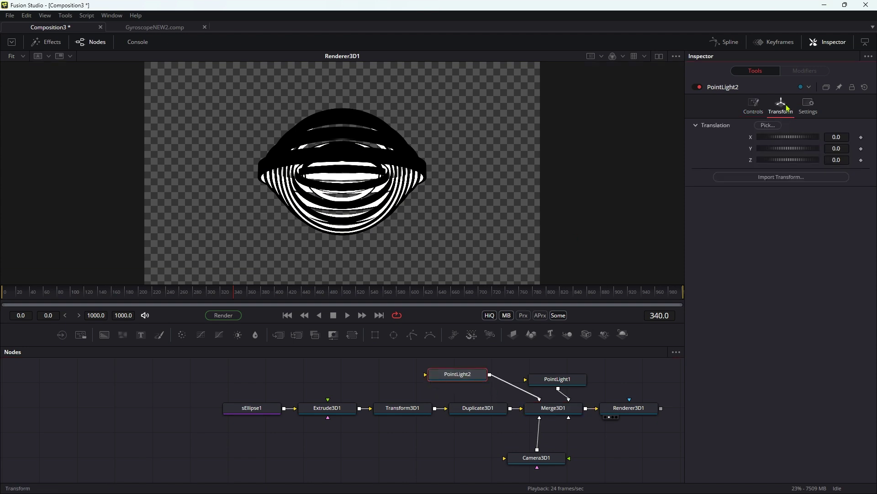
pyautogui.click(847, 137)
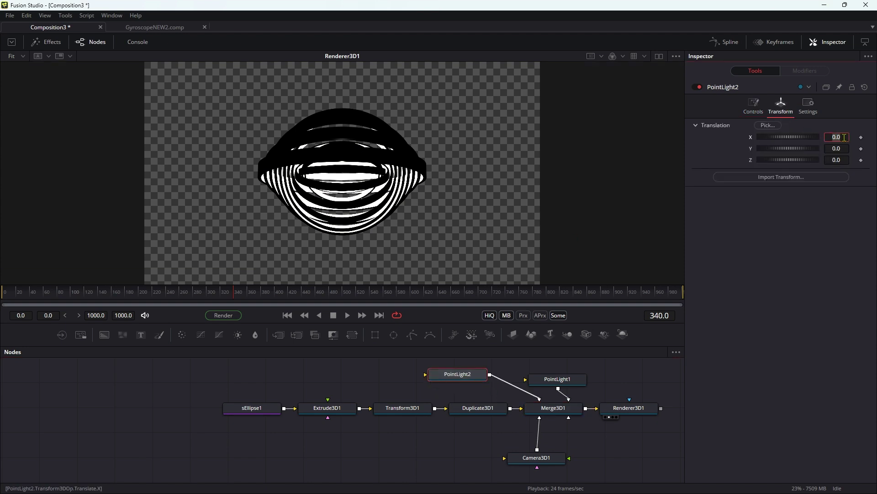
pyautogui.press('Tab')
pyautogui.press('Tab')
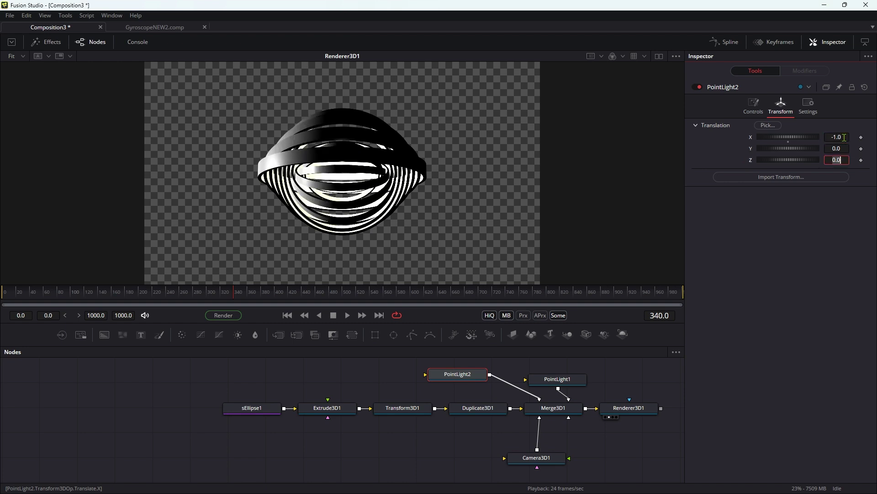
pyautogui.write('1')
pyautogui.click(845, 137)
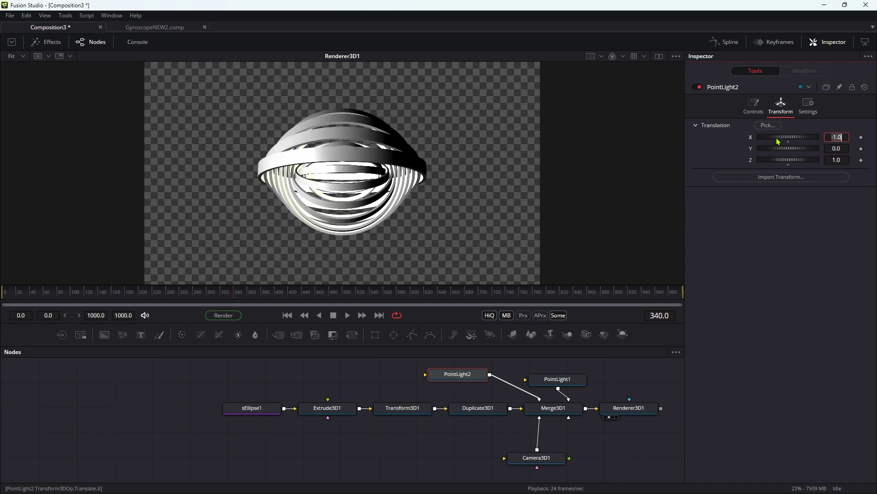
# Give PointLight2 Linear decay and an intensity of 0.496.
pyautogui.click(754, 105)
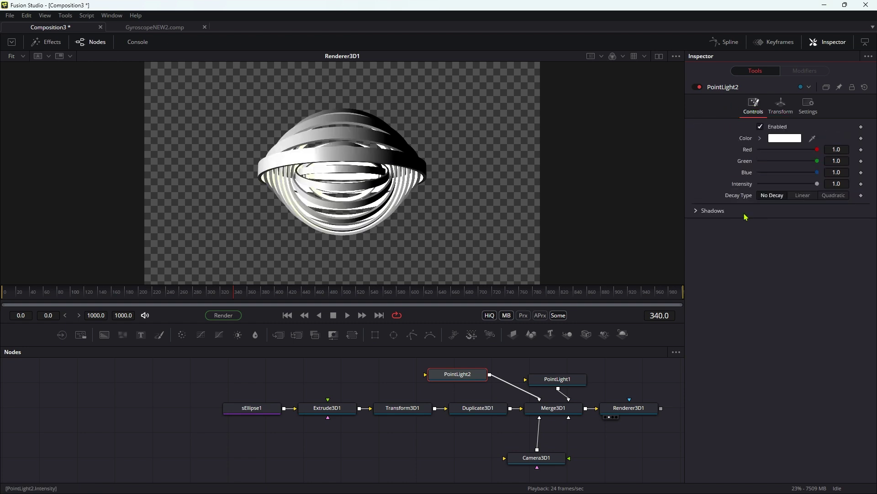
pyautogui.click(808, 196)
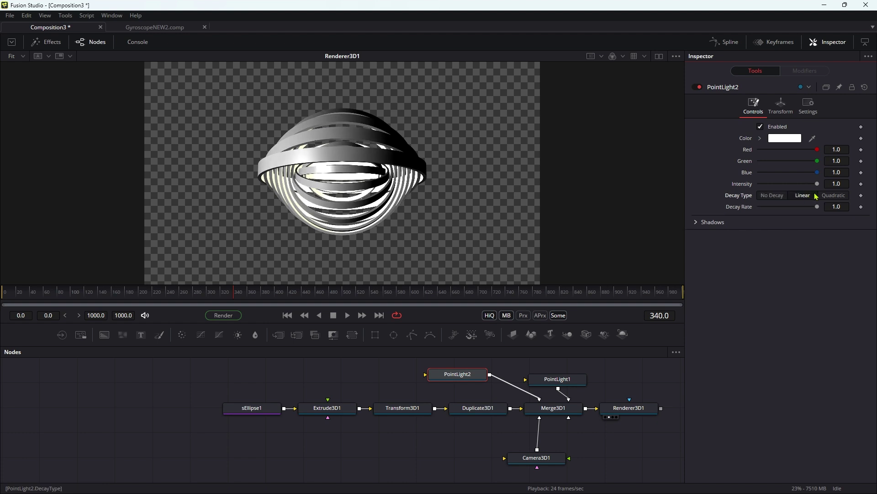
pyautogui.moveTo(817, 184); pyautogui.dragTo(790, 194)
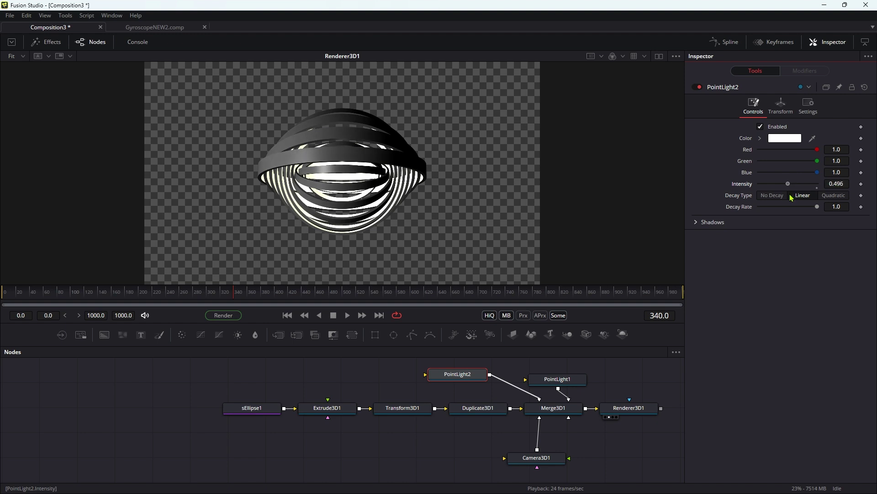
pyautogui.click(463, 377)
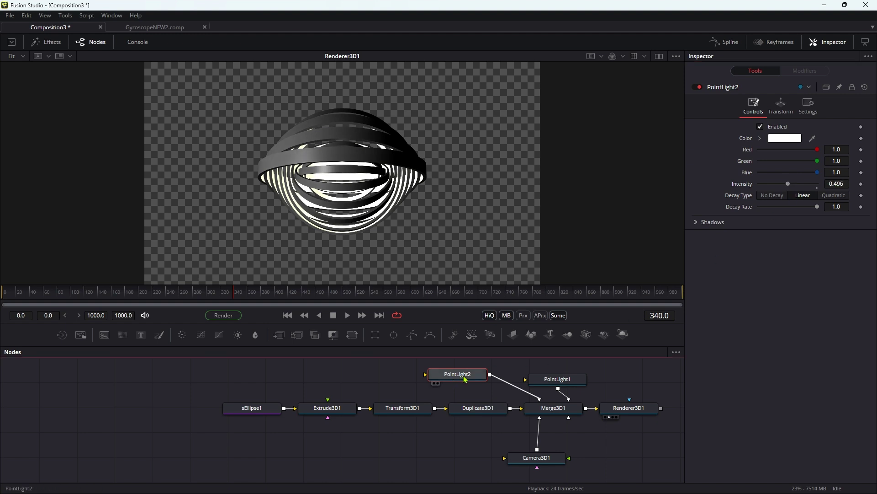
# Paste a copy of the light, PointLight2_1, into Merge3D1 and arrange the light nodes.
pyautogui.click(553, 410)
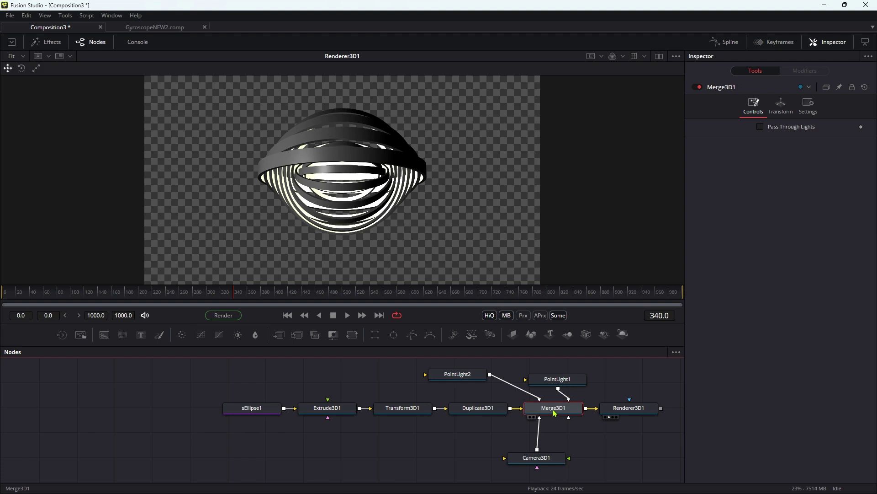
pyautogui.hotkey('ctrl', 'v')
pyautogui.moveTo(470, 434); pyautogui.dragTo(652, 376)
pyautogui.moveTo(558, 379); pyautogui.dragTo(552, 371)
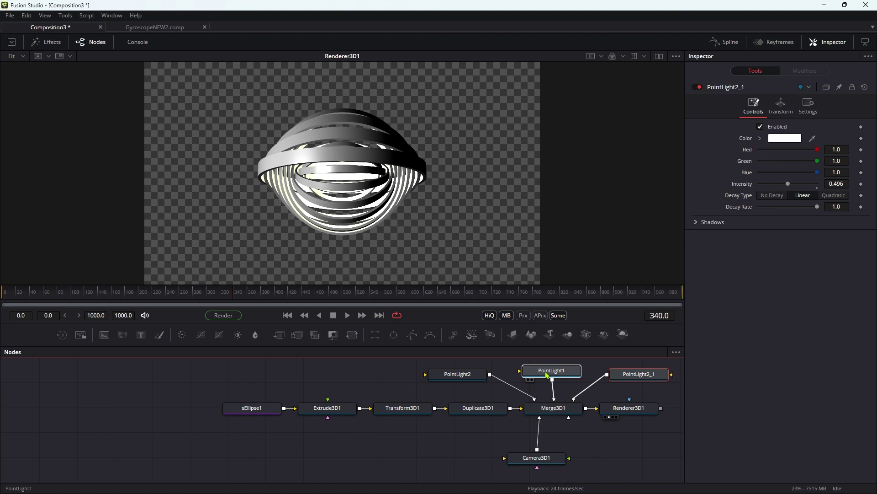
pyautogui.click(652, 377)
# Place PointLight2_1 at X 1 and Z -1 with intensity about 0.74.
pyautogui.click(781, 106)
pyautogui.click(837, 137)
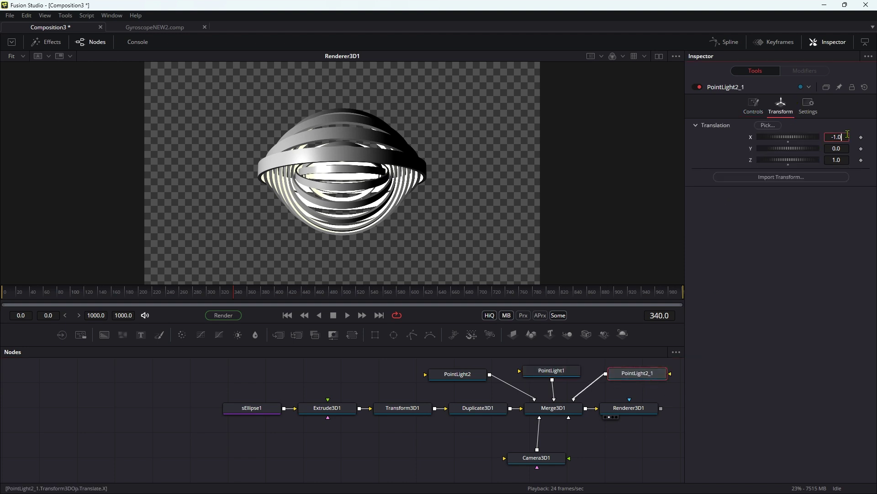
pyautogui.write('1')
pyautogui.press('Tab')
pyautogui.press('Tab')
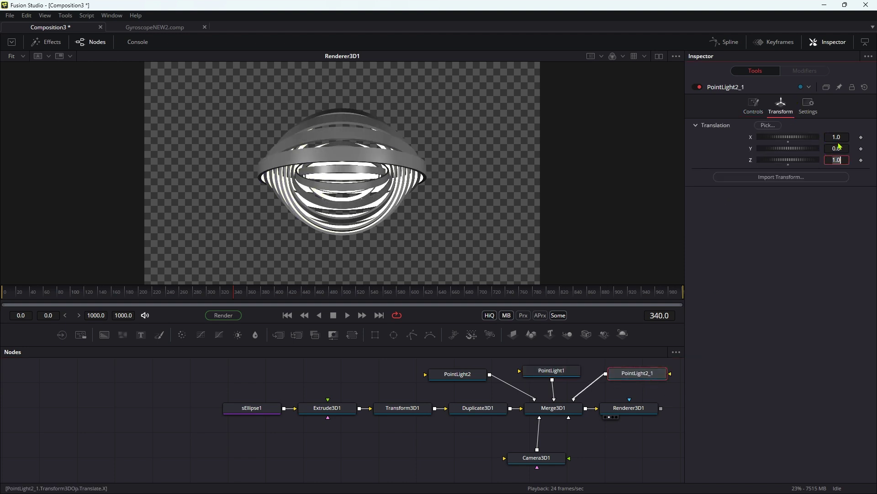
pyautogui.write('-1')
pyautogui.press('Return')
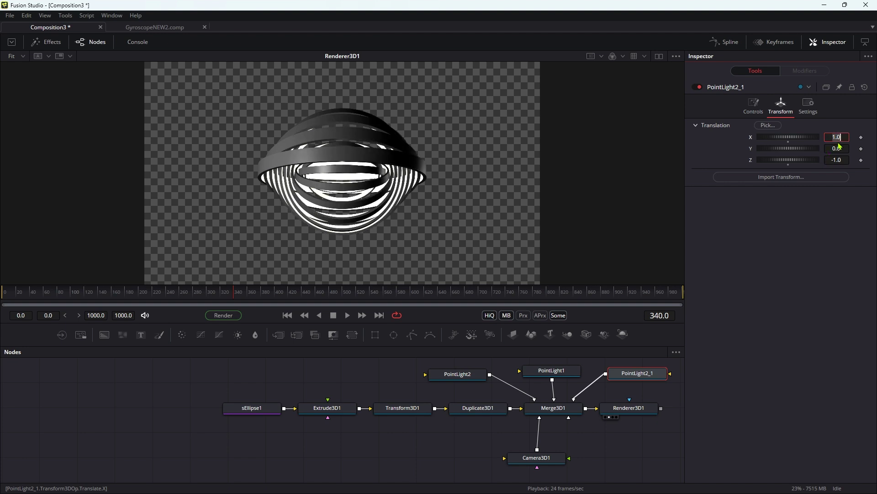
pyautogui.click(754, 106)
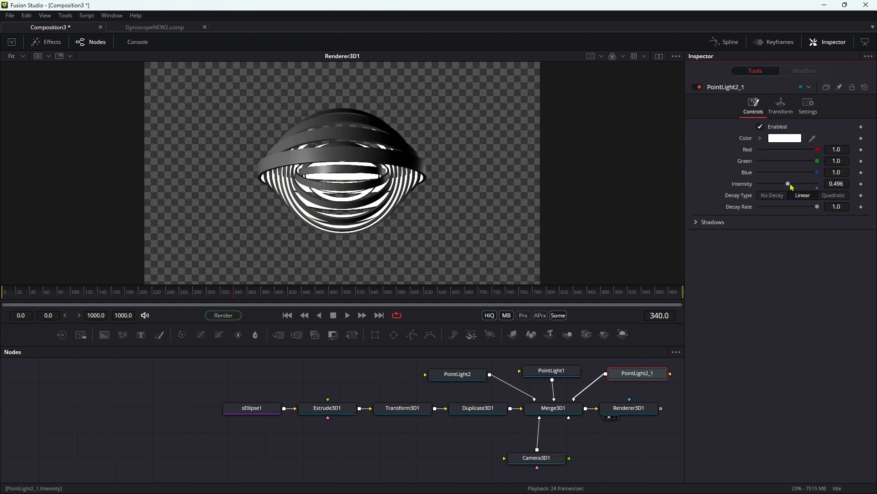
pyautogui.moveTo(788, 185); pyautogui.dragTo(805, 187)
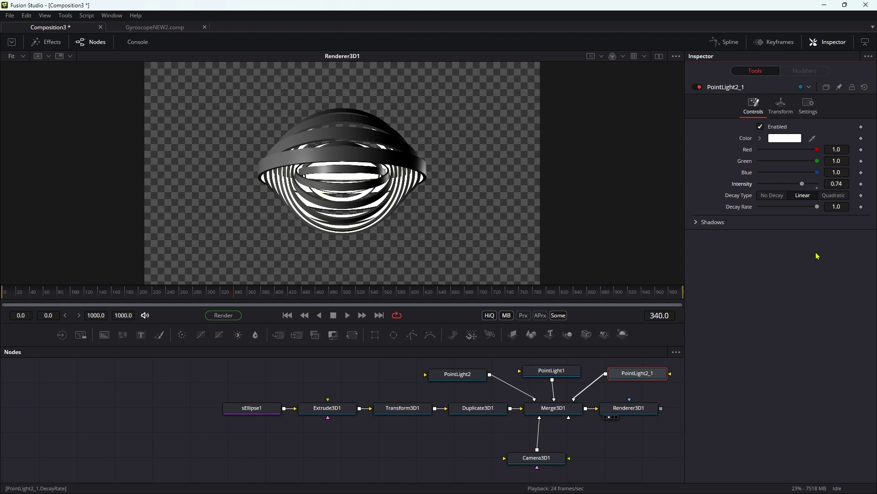
# Shift sEllipse1 and Extrude3D1 left to tidy the node graph.
pyautogui.scroll(2, 352, 191)
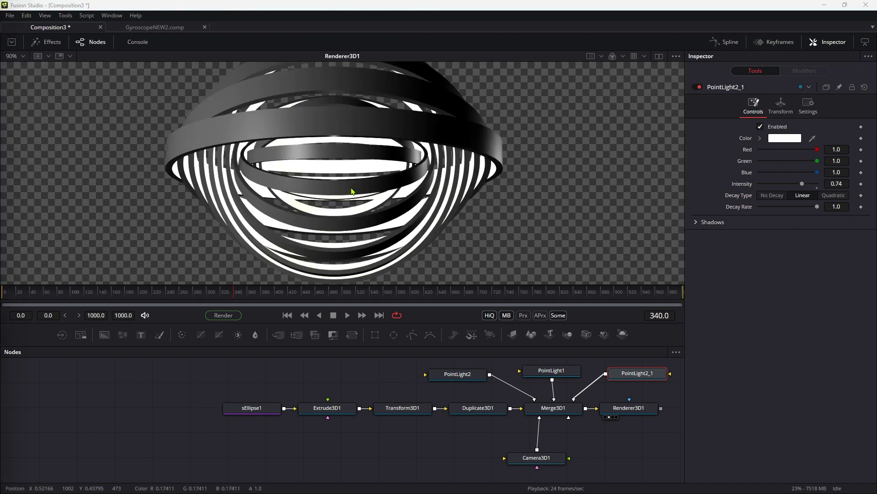
pyautogui.moveTo(271, 416); pyautogui.dragTo(215, 417)
pyautogui.moveTo(335, 416); pyautogui.dragTo(299, 417)
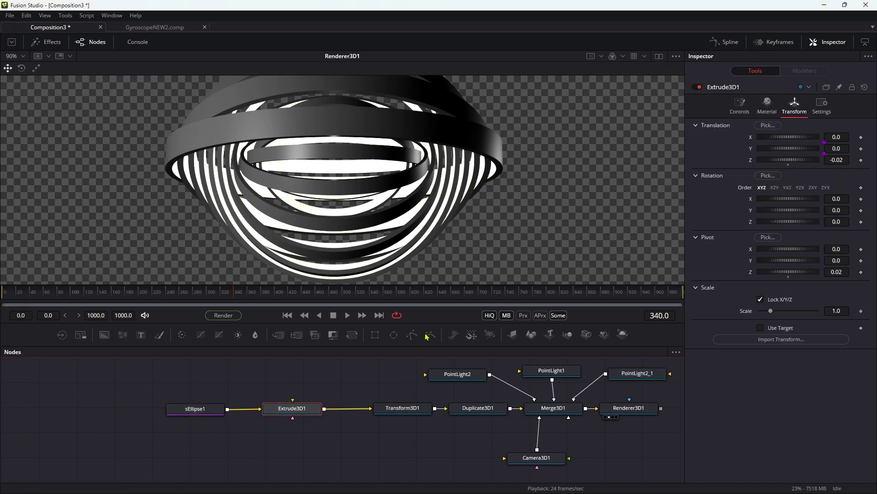
# Set Extrude3D1's Bevel Depth to 0.002 and Bevel Width to 0.001.
pyautogui.click(741, 104)
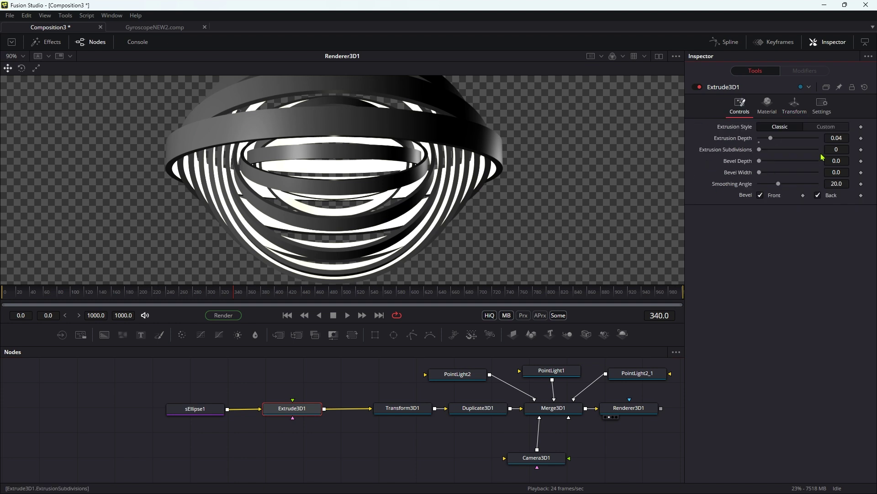
pyautogui.click(836, 161)
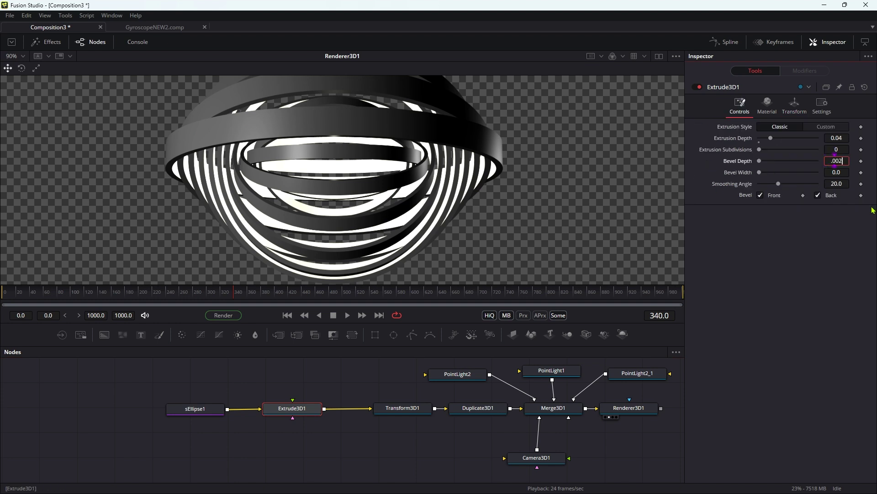
pyautogui.press('Tab')
pyautogui.press('Tab')
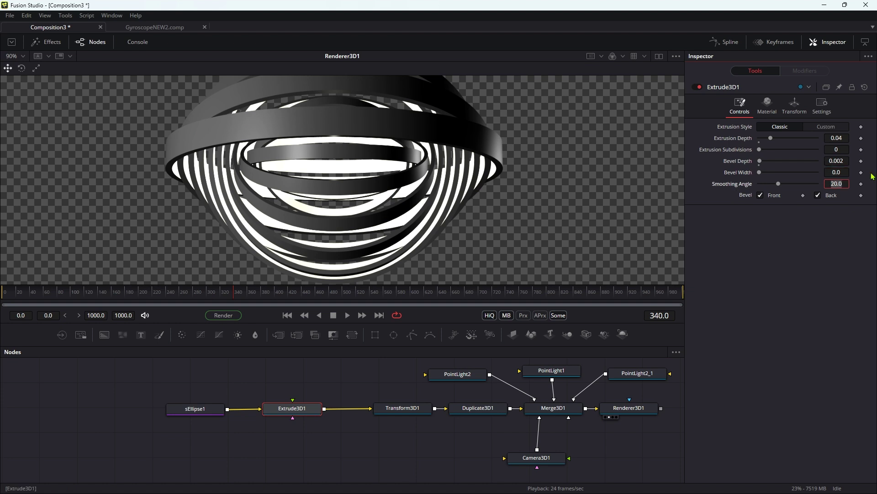
pyautogui.click(836, 172)
pyautogui.write('.0')
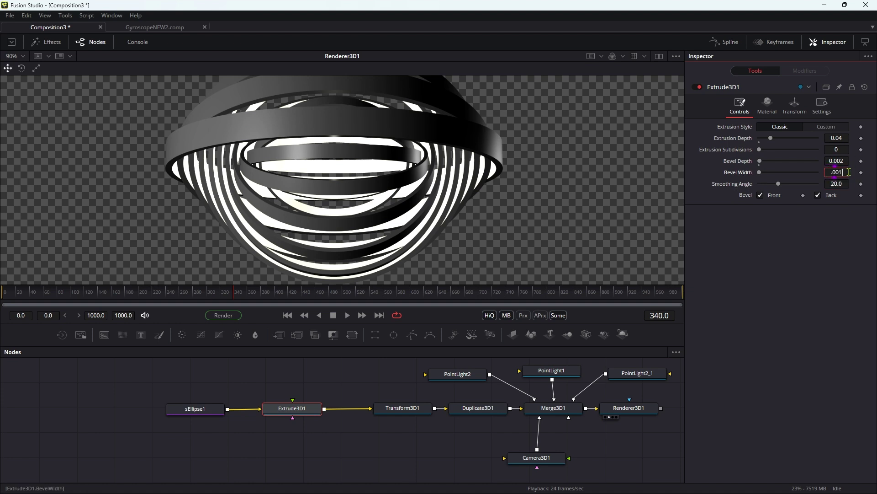
pyautogui.press('Tab')
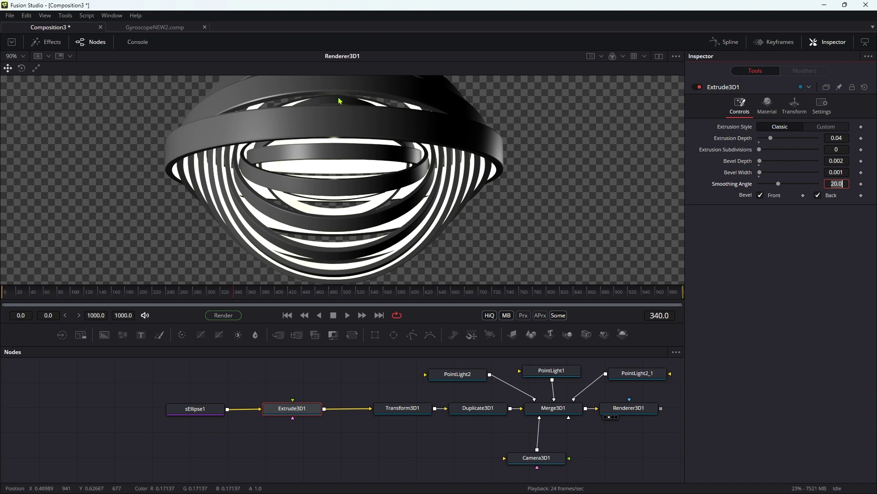
pyautogui.click(353, 133)
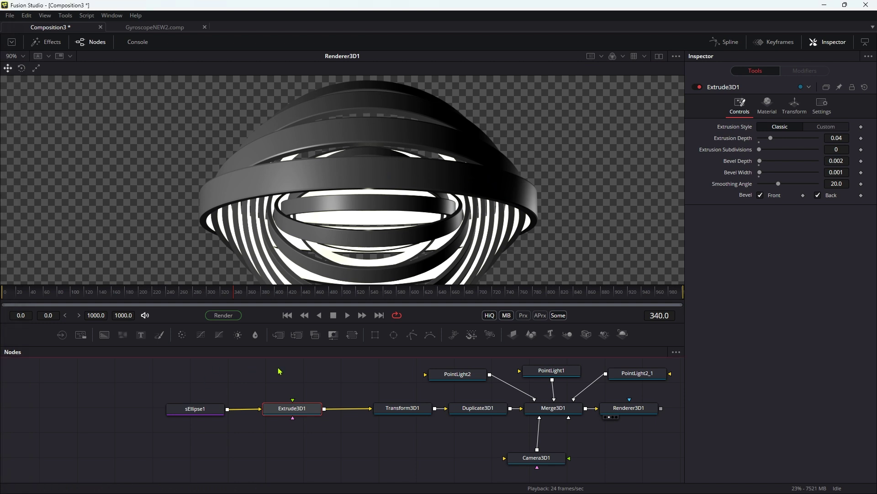
# Add a Shape3D node and delete the auto-created Merge3D2.
pyautogui.hotkey('shift', 'space')
pyautogui.write('3sh')
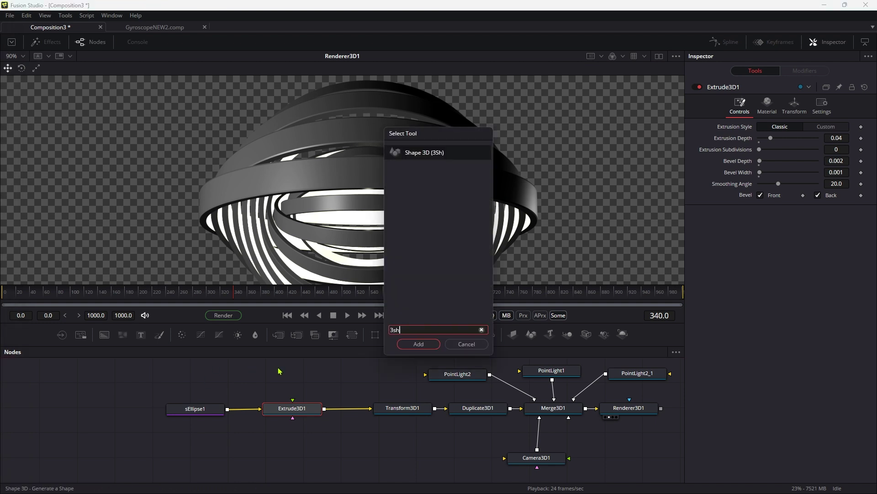
pyautogui.press('Return')
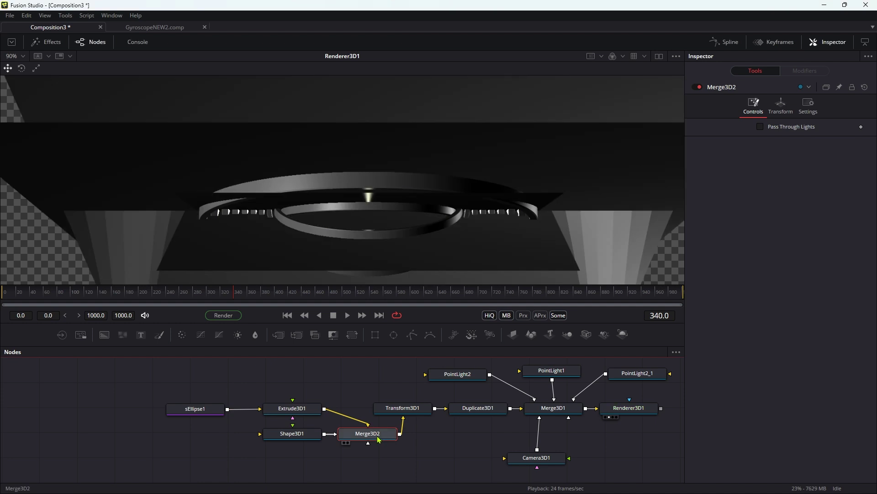
pyautogui.moveTo(379, 440); pyautogui.dragTo(401, 469)
pyautogui.moveTo(305, 438); pyautogui.dragTo(411, 449)
pyautogui.click(317, 460)
pyautogui.click(388, 462)
pyautogui.press('Delete')
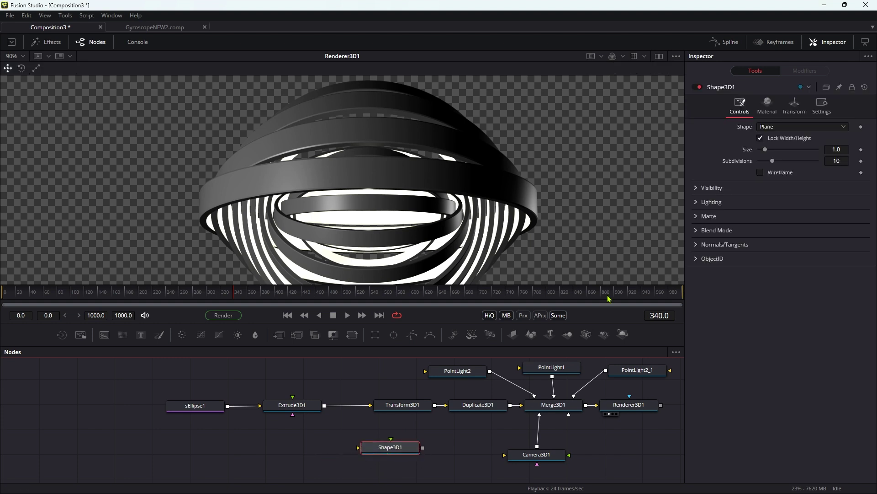
# Make Shape3D1 a sphere of radius 0.01 and connect it into Merge3D1.
pyautogui.click(787, 127)
pyautogui.click(776, 133)
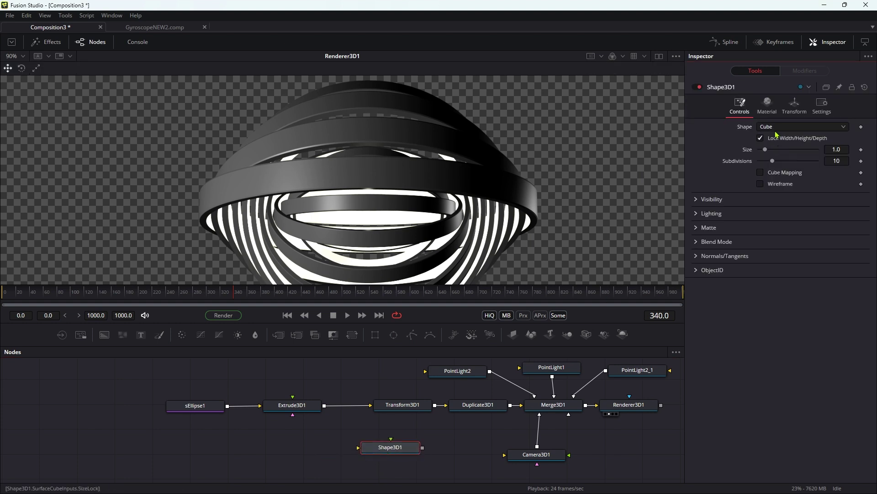
pyautogui.scroll(-1, 777, 128)
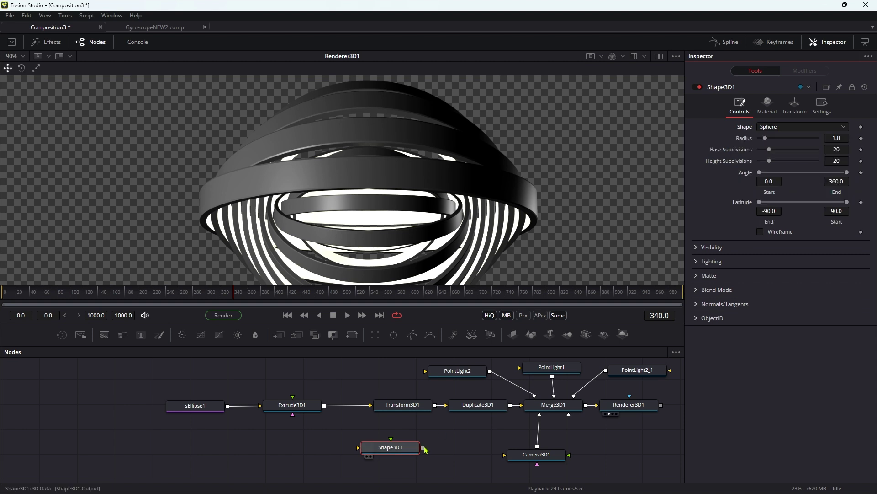
pyautogui.moveTo(424, 447); pyautogui.dragTo(561, 410)
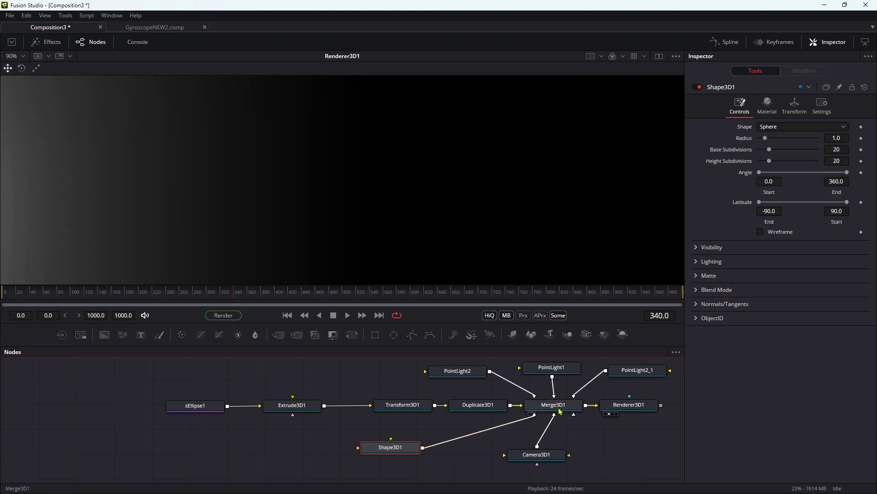
pyautogui.click(846, 138)
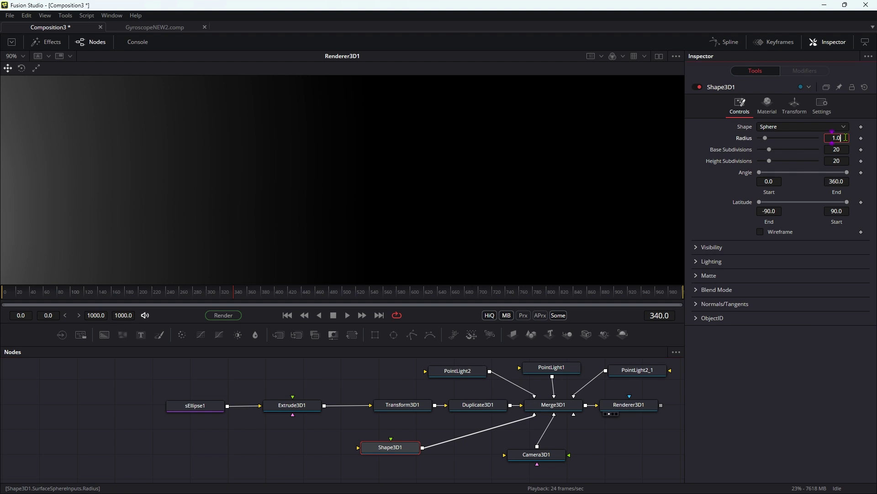
pyautogui.write('1')
pyautogui.press('Tab')
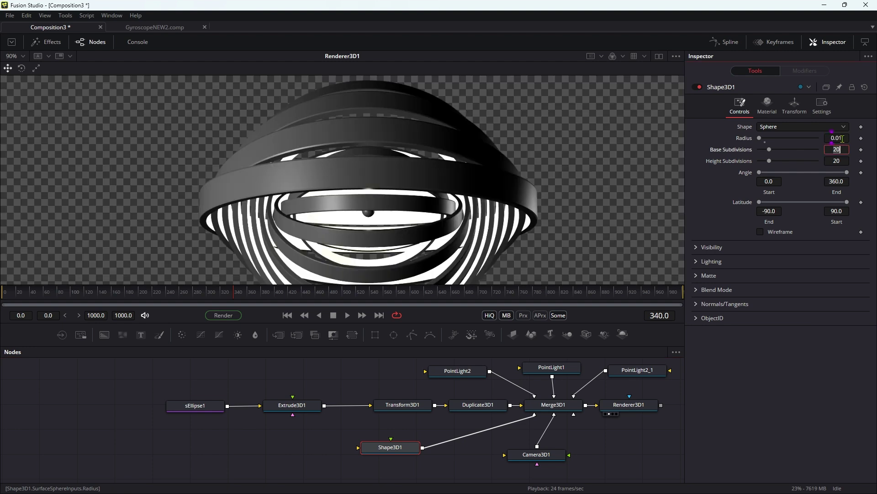
pyautogui.click(842, 139)
# Offset the sphere to Translation X -0.25.
pyautogui.click(795, 105)
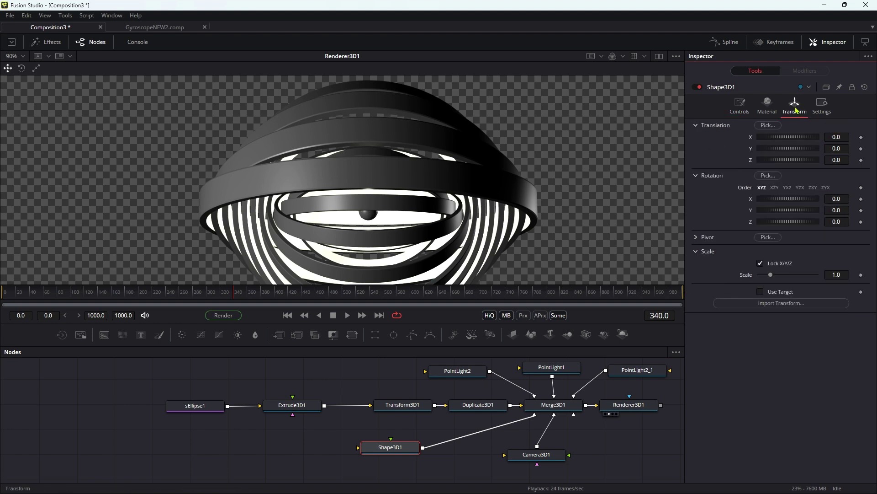
pyautogui.click(848, 137)
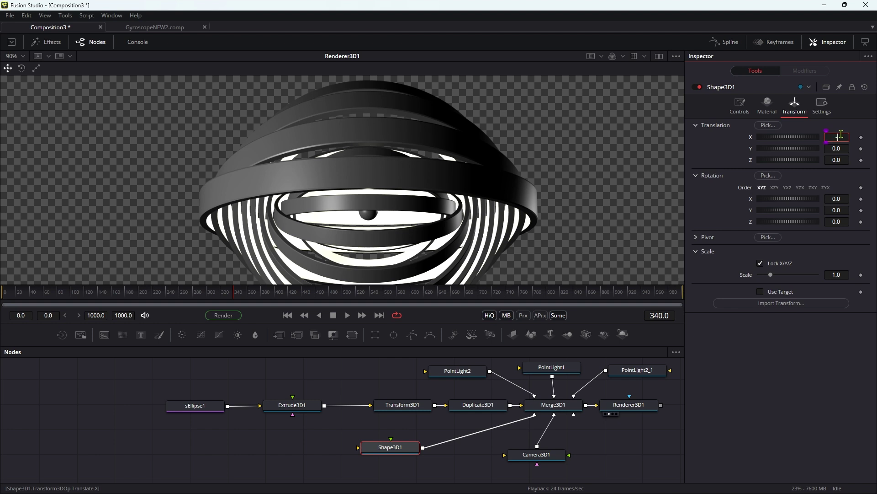
pyautogui.write('-.25')
pyautogui.press('Tab')
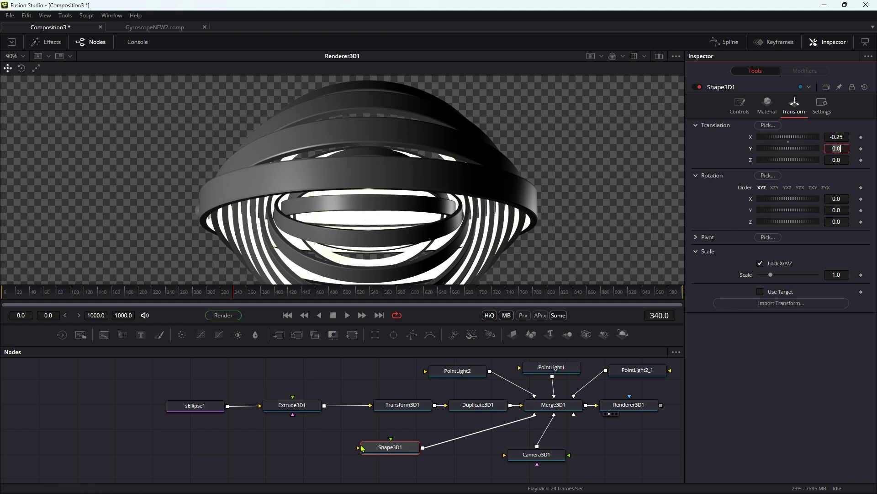
pyautogui.moveTo(363, 448); pyautogui.dragTo(341, 457)
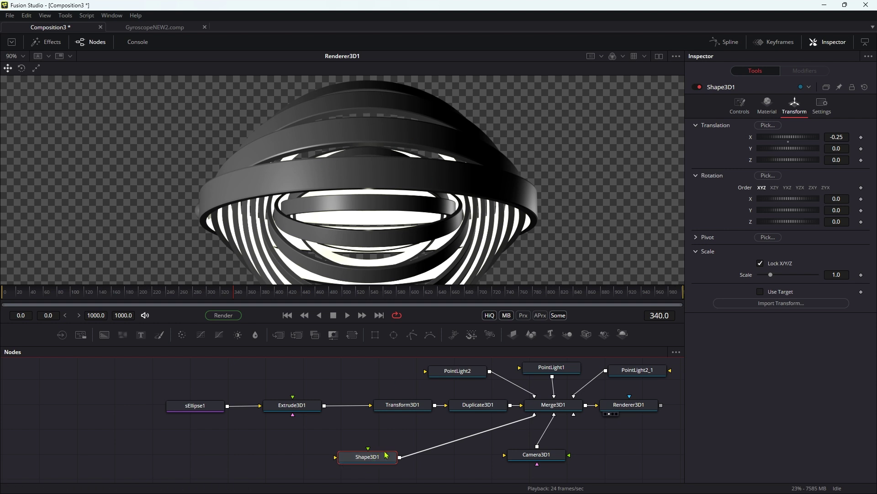
# Insert a Duplicate 3D after Shape3D1 with 4 copies at Rotation Z 90, then return to frame 0.
pyautogui.hotkey('shift', 'space')
pyautogui.write('dup')
pyautogui.press('Return')
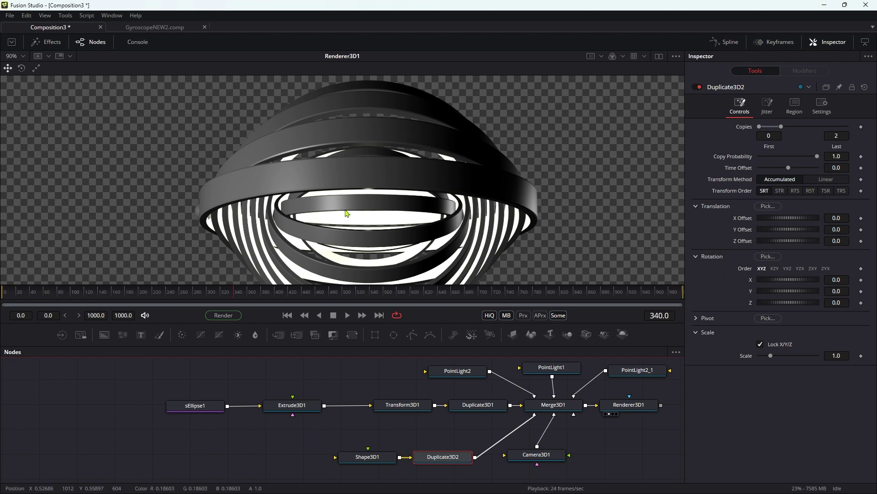
pyautogui.click(843, 303)
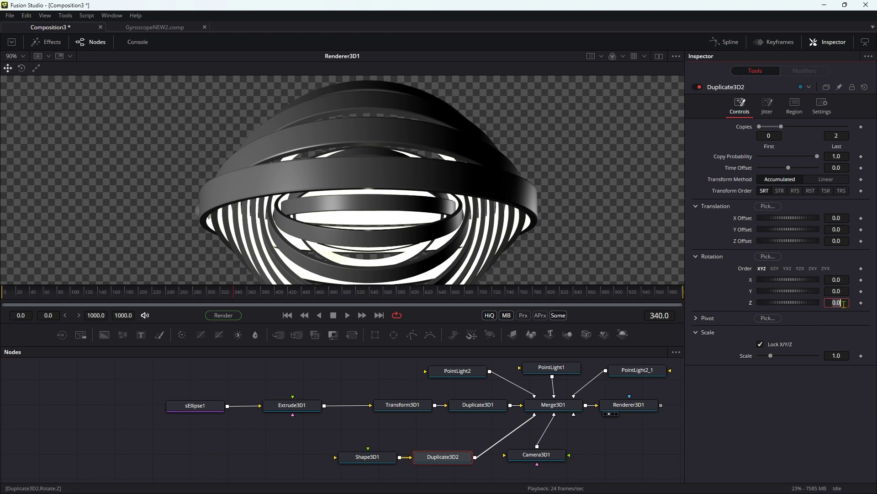
pyautogui.write('90')
pyautogui.press('Tab')
pyautogui.click(843, 135)
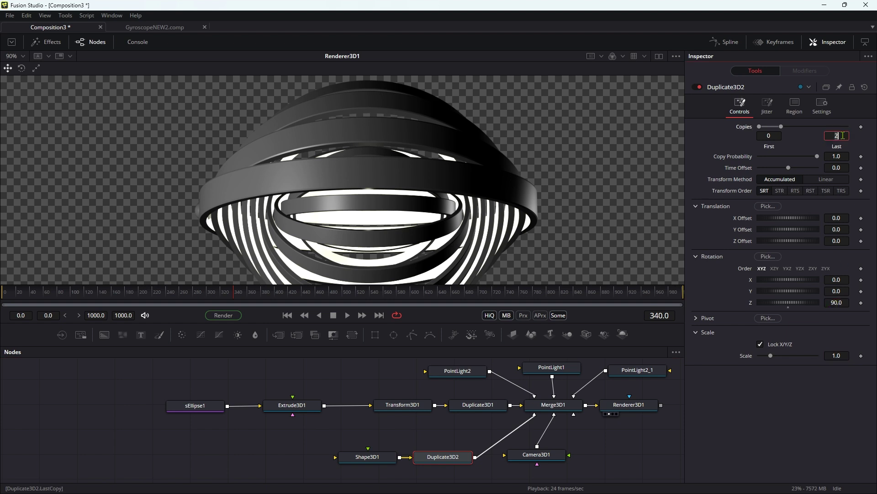
pyautogui.write('4')
pyautogui.press('Tab')
pyautogui.click(287, 315)
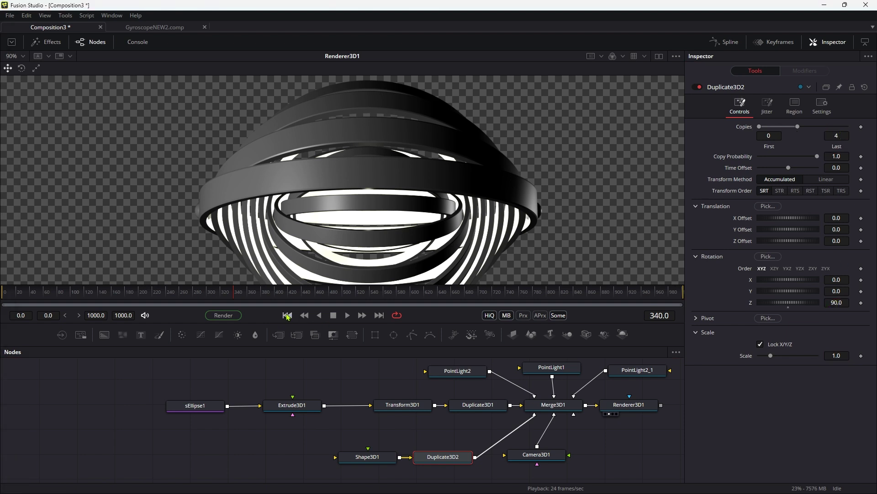
pyautogui.scroll(-2, 358, 189)
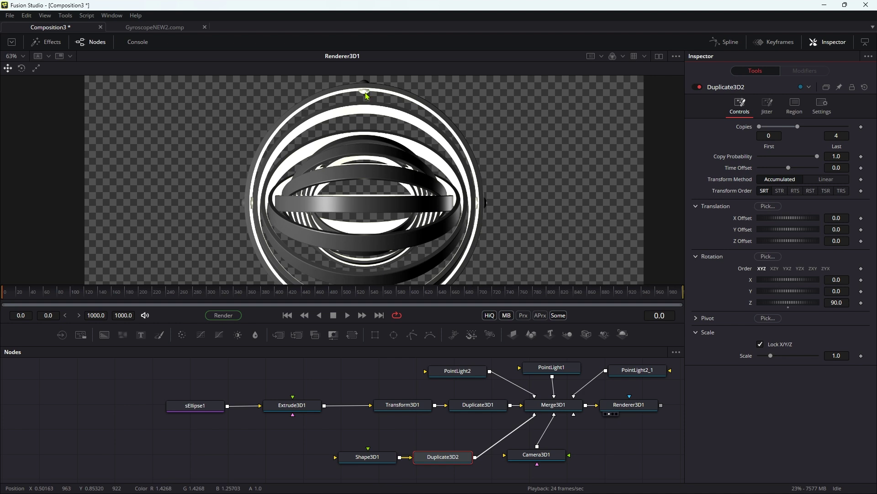
# Set Shape3D1's sphere End Angle to 180 to make a half-sphere.
pyautogui.click(361, 456)
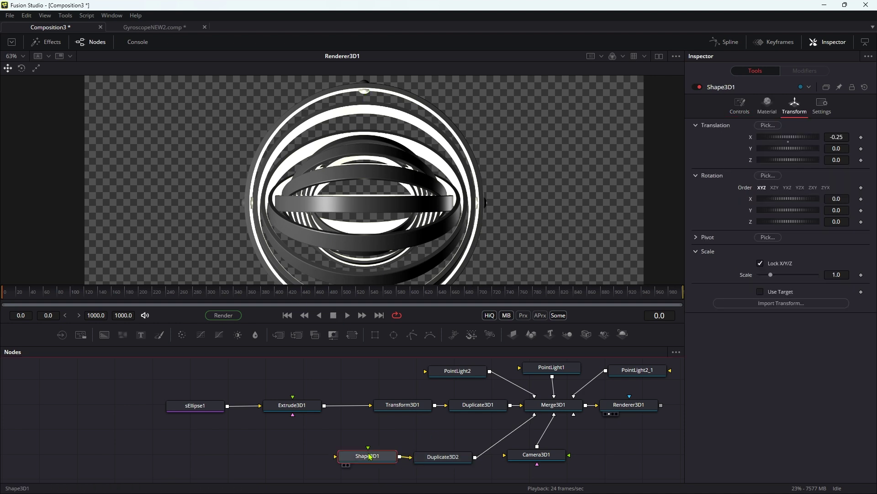
pyautogui.rightClick(675, 256)
pyautogui.click(852, 310)
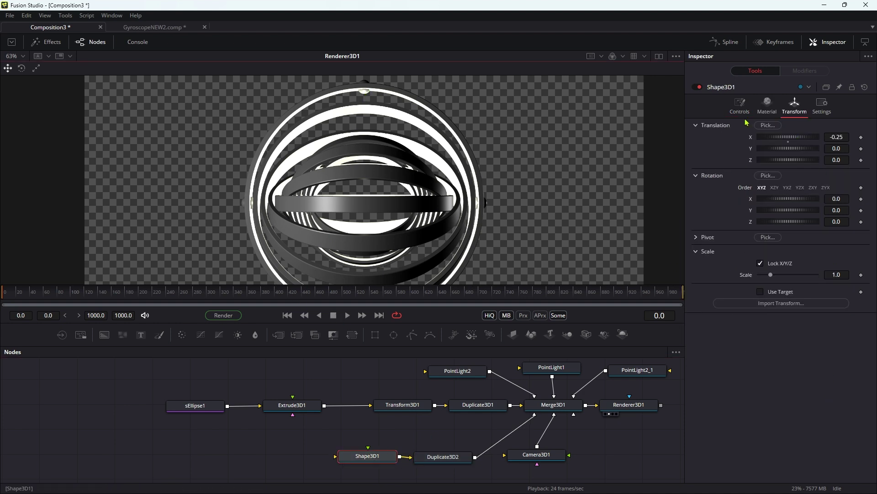
pyautogui.click(740, 106)
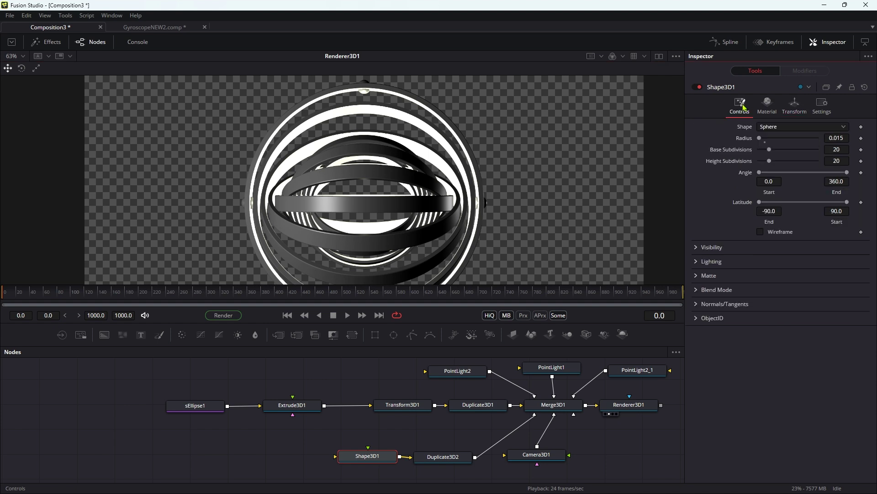
pyautogui.click(846, 182)
pyautogui.write('180')
pyautogui.press('Tab')
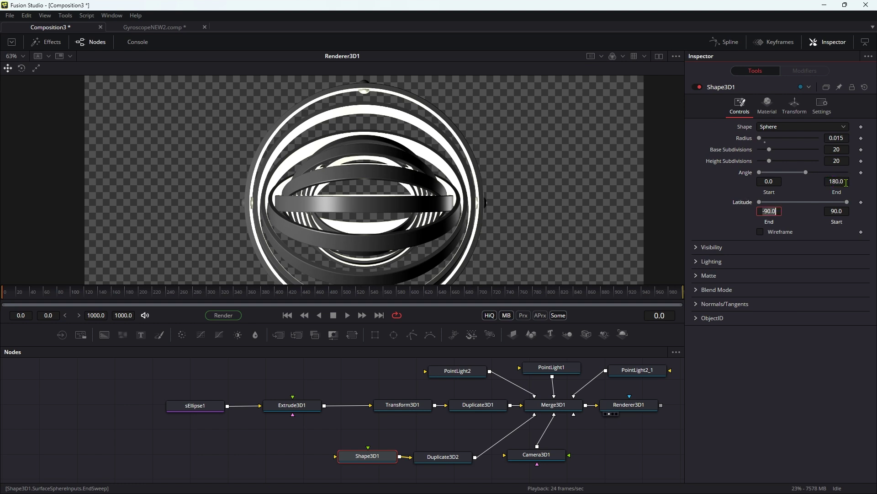
# Rotate Shape3D1 -90 degrees around Y and scrub the first frames.
pyautogui.click(793, 106)
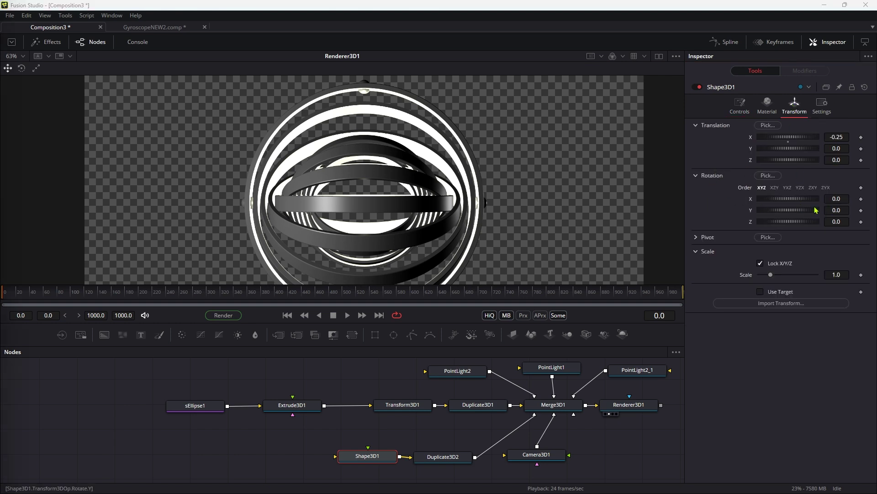
pyautogui.click(840, 210)
pyautogui.write('-')
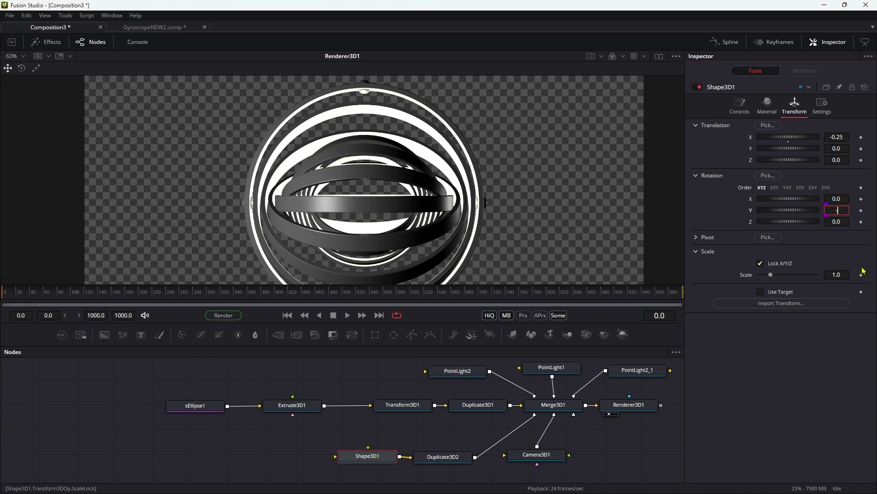
pyautogui.write('90')
pyautogui.press('Tab')
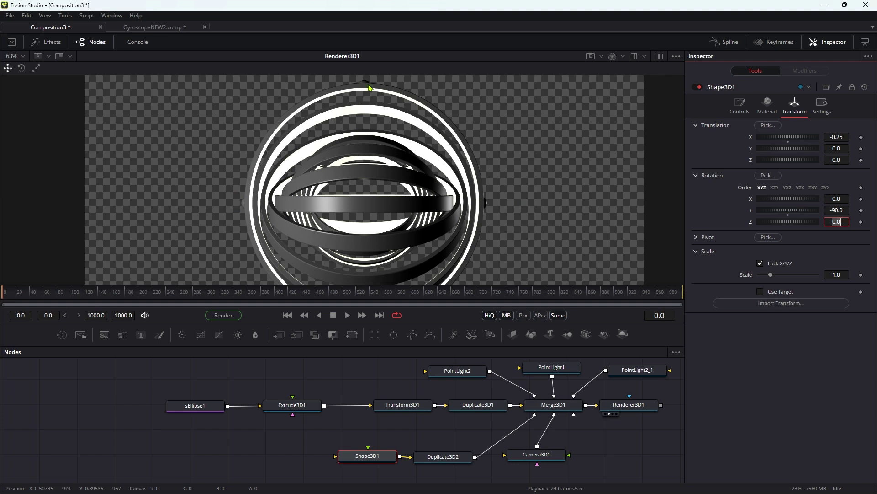
pyautogui.click(32, 295)
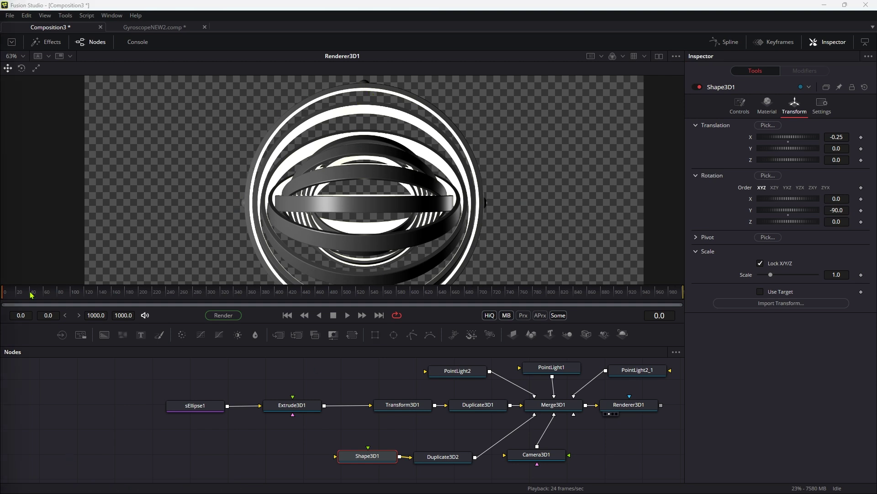
pyautogui.moveTo(32, 295); pyautogui.dragTo(4, 292)
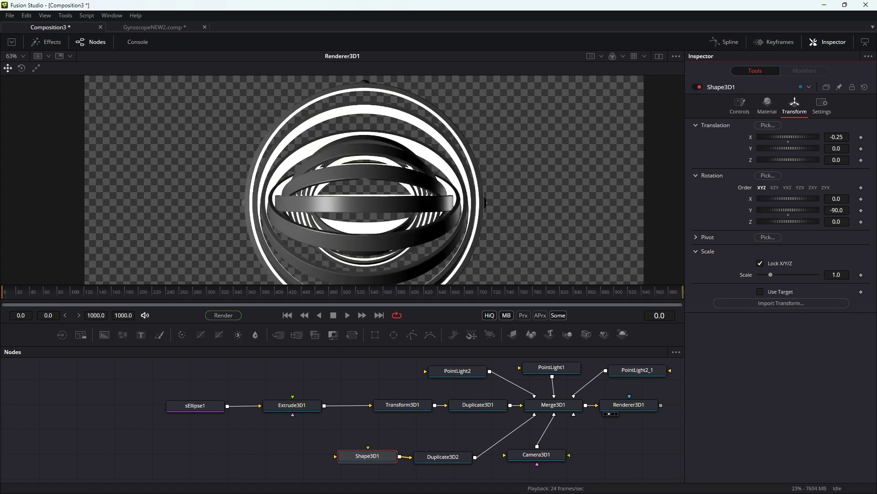
# Insert a Transform3D (3xf) after Duplicate3D2.
pyautogui.keyDown('ctrl'); pyautogui.click(443, 456); pyautogui.keyUp('ctrl')
pyautogui.moveTo(443, 457); pyautogui.dragTo(345, 457)
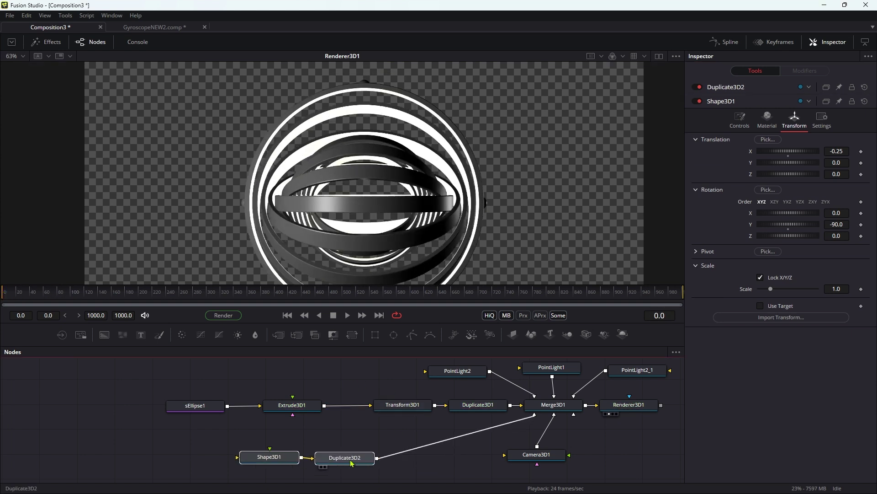
pyautogui.click(345, 462)
pyautogui.hotkey('shift', 'space')
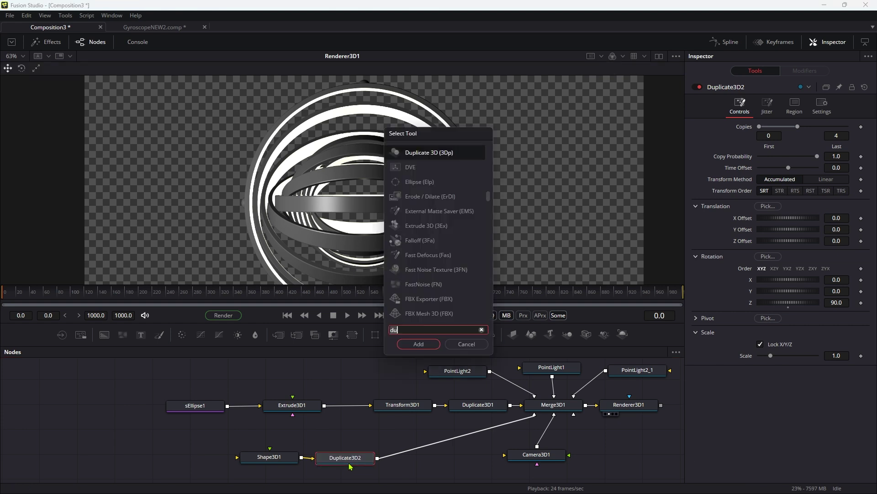
pyautogui.write('3xf')
pyautogui.press('Return')
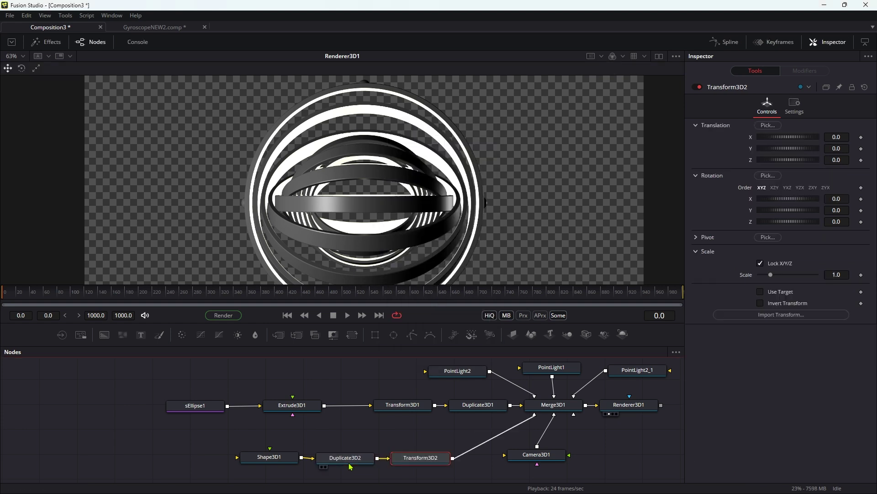
# Give Transform3D2's Rotation X the expression sin(time/48)*360 copied from Transform3D1.
pyautogui.click(400, 405)
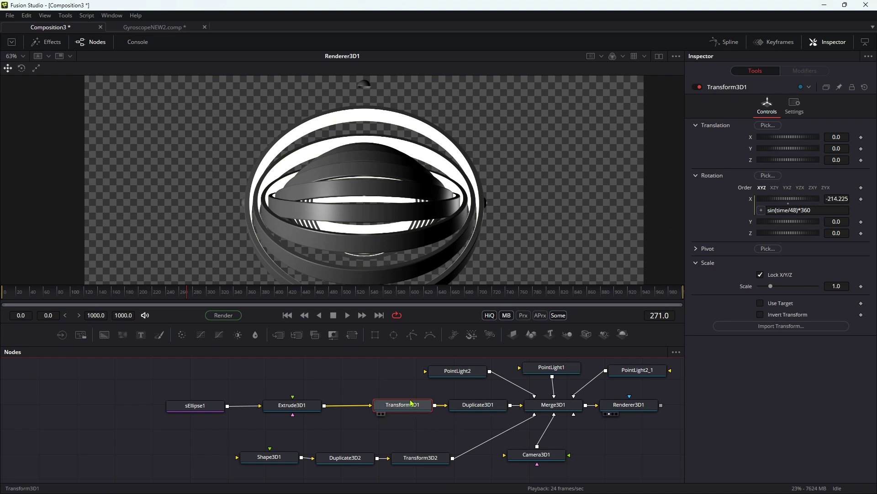
pyautogui.moveTo(825, 212); pyautogui.dragTo(724, 199)
pyautogui.hotkey('ctrl', 'c')
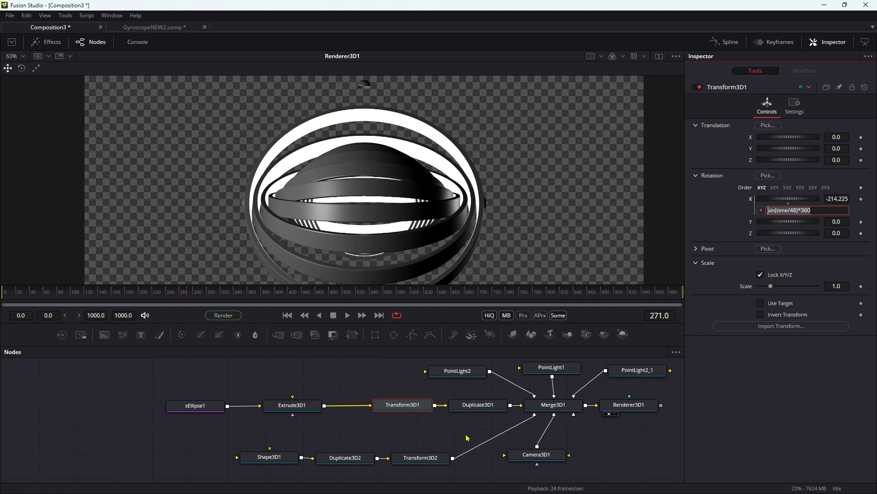
pyautogui.click(423, 459)
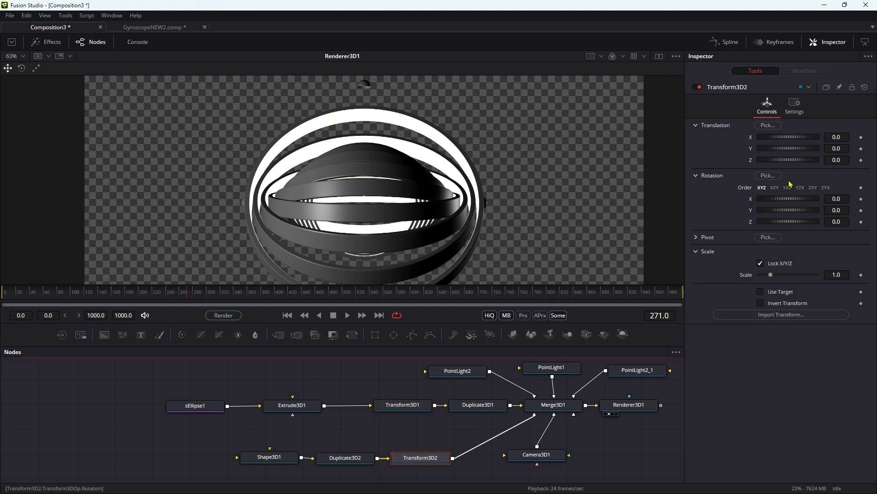
pyautogui.rightClick(797, 201)
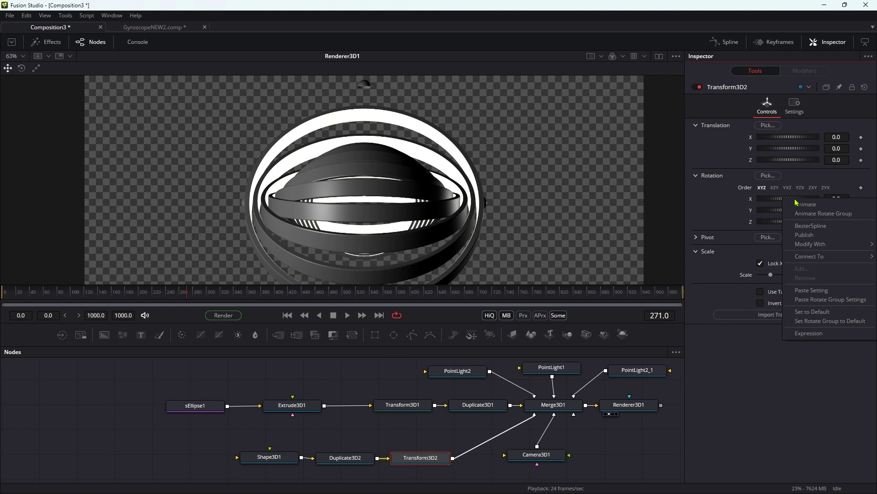
pyautogui.click(808, 333)
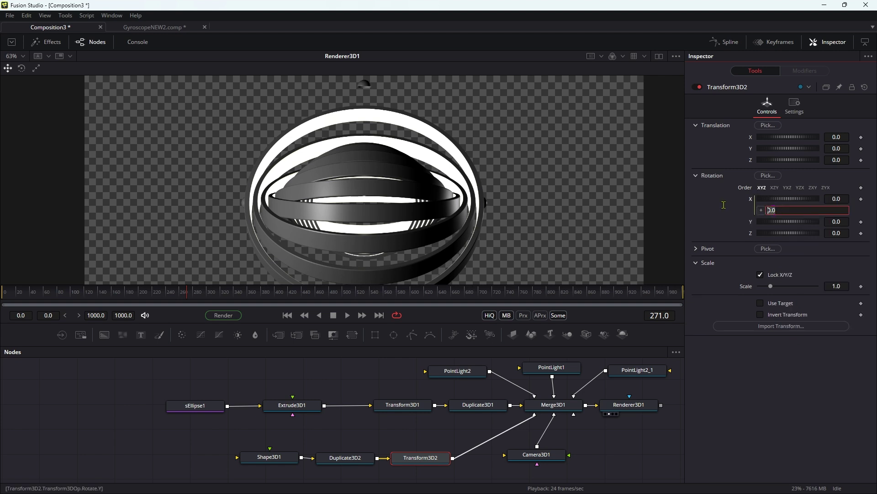
pyautogui.hotkey('ctrl', 'v')
pyautogui.press('Tab')
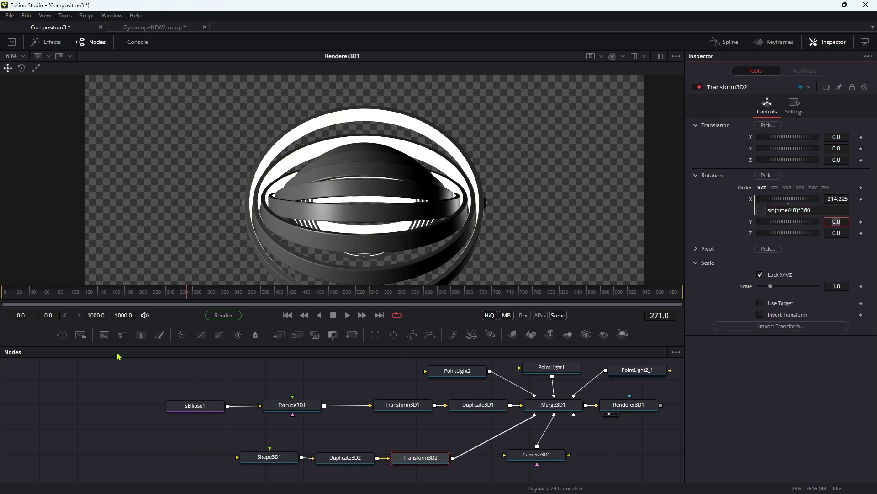
pyautogui.moveTo(42, 303); pyautogui.dragTo(84, 304)
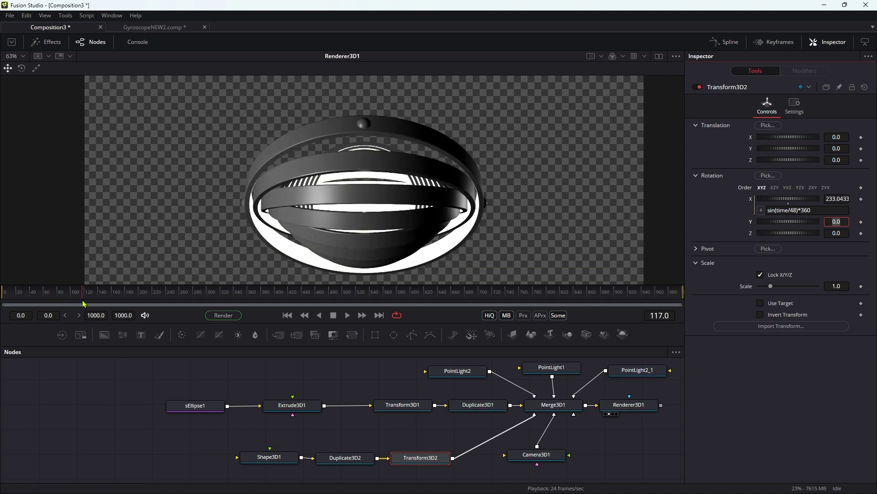
pyautogui.moveTo(84, 303); pyautogui.dragTo(114, 302)
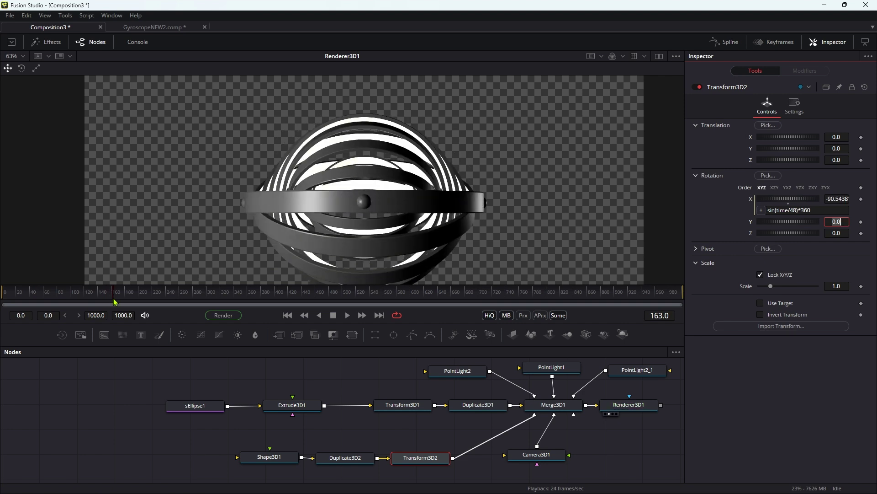
# Add a CookTorrance material and connect it to Extrude3D1 and Shape3D1.
pyautogui.click(117, 377)
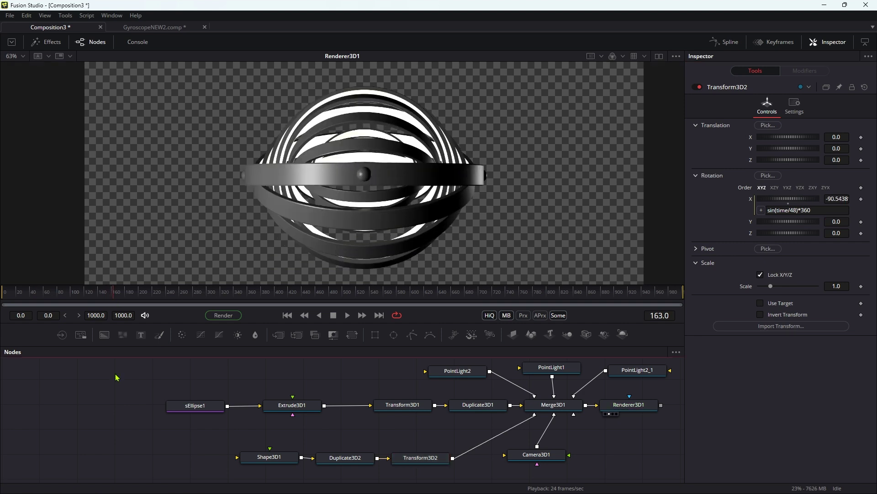
pyautogui.hotkey('ctrl', 'space')
pyautogui.write('co')
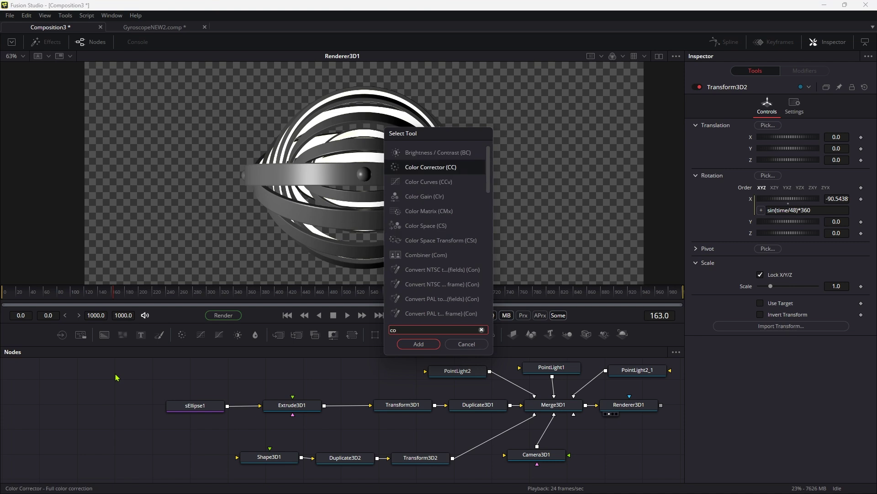
pyautogui.write('ok')
pyautogui.press('Return')
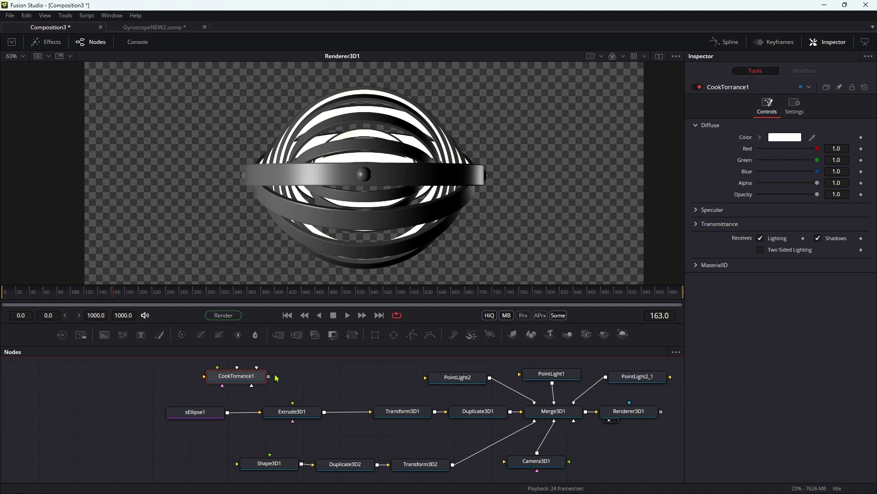
pyautogui.moveTo(268, 376); pyautogui.dragTo(296, 414)
pyautogui.moveTo(268, 376); pyautogui.dragTo(270, 466)
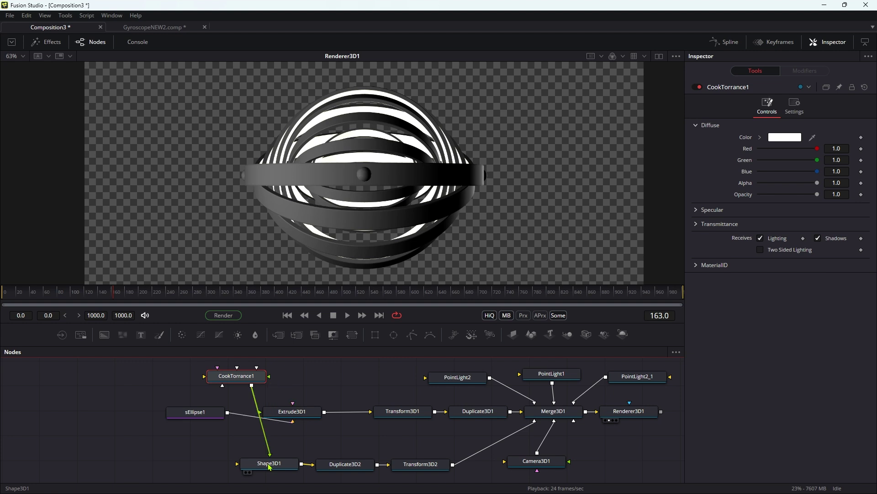
pyautogui.click(93, 379)
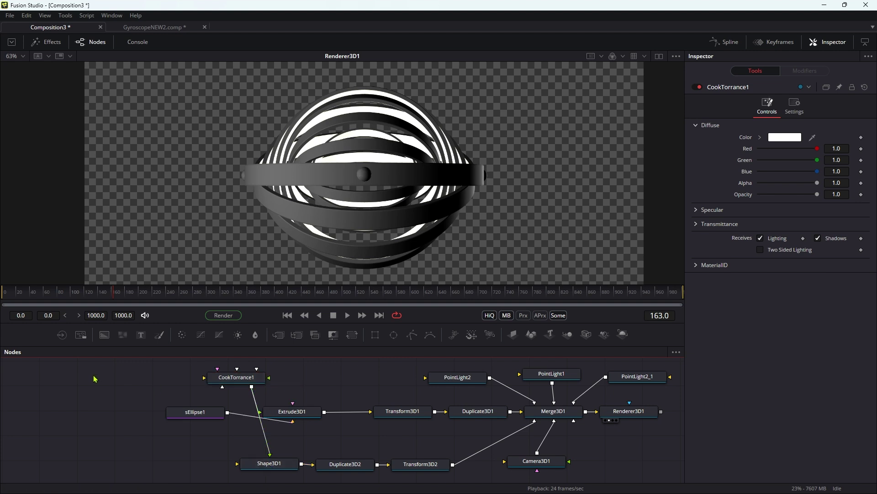
# Add a Loader node that loads Assets/4KMetal.jpg.
pyautogui.hotkey('shift', 'space')
pyautogui.write('load')
pyautogui.press('Return')
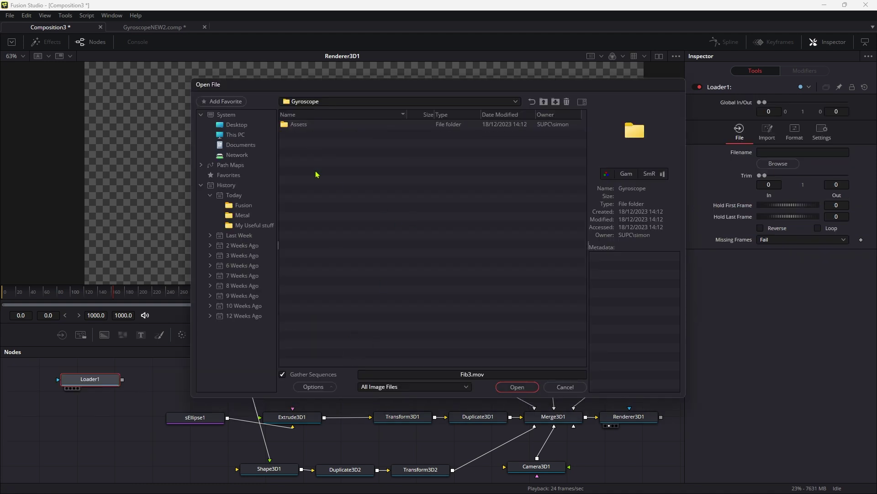
pyautogui.doubleClick(297, 124)
pyautogui.click(305, 124)
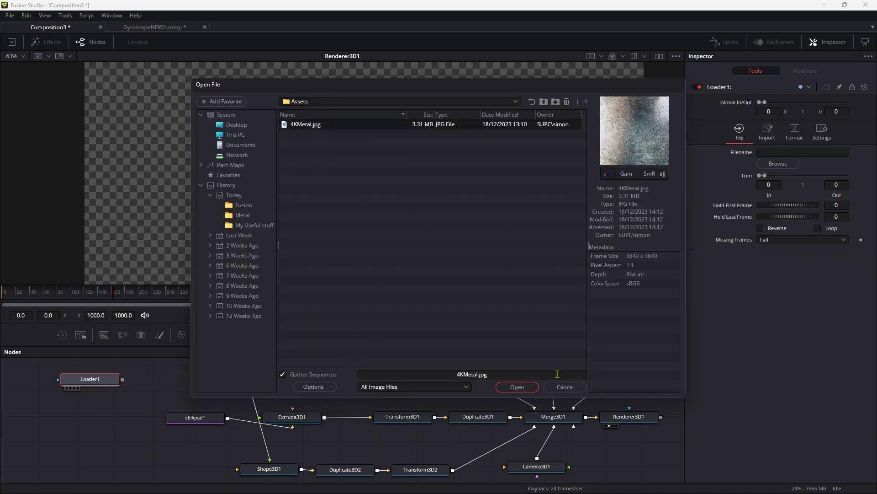
pyautogui.click(517, 387)
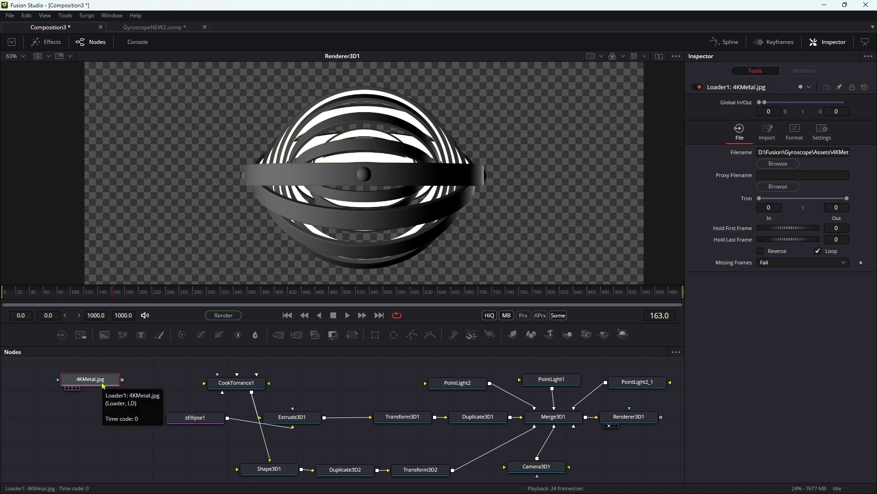
pyautogui.hotkey('shift', 'space')
# Add a Luma Keyer after the texture with its High threshold lowered to about 0.556.
pyautogui.write('lum')
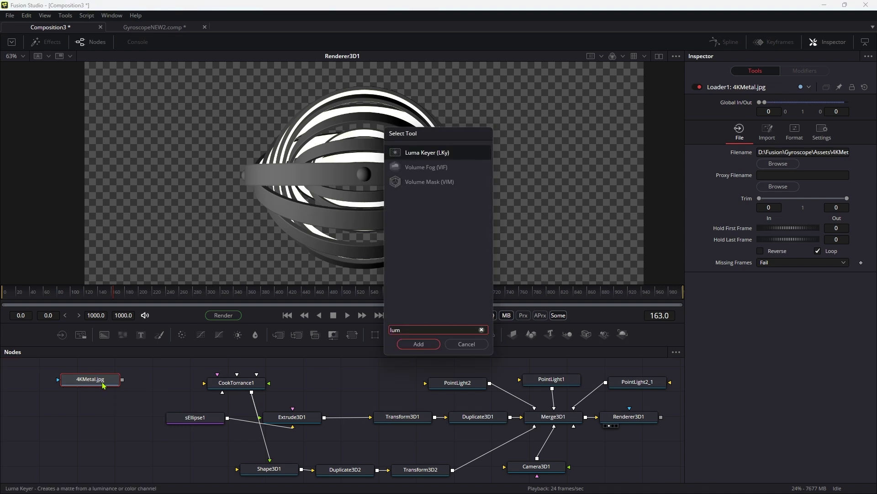
pyautogui.press('Return')
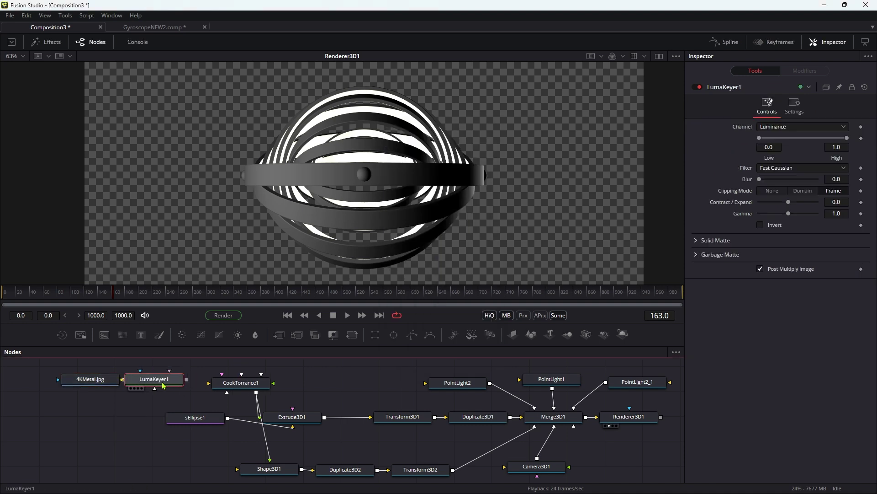
pyautogui.moveTo(163, 386); pyautogui.dragTo(287, 410)
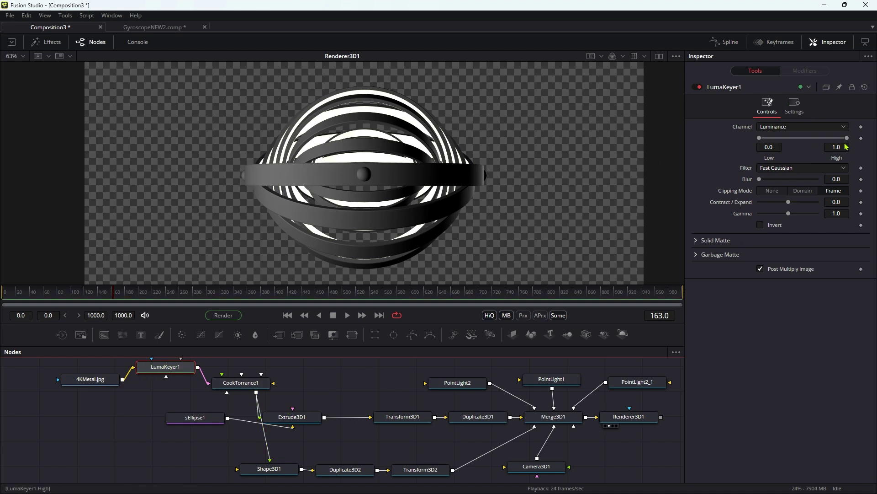
pyautogui.moveTo(847, 137); pyautogui.dragTo(811, 158)
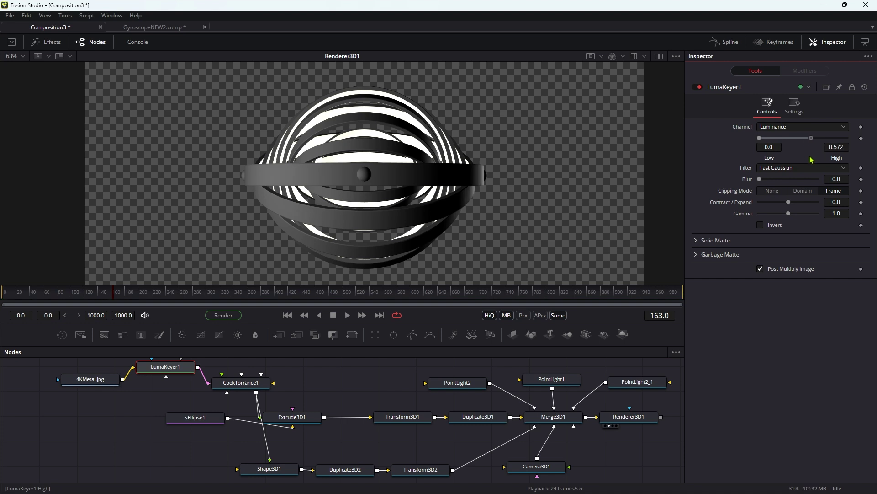
# Turn off Do Fresnel on CookTorrance1 and lower Specular Roughness to 0.3709.
pyautogui.click(243, 387)
pyautogui.moveTo(243, 391); pyautogui.dragTo(248, 387)
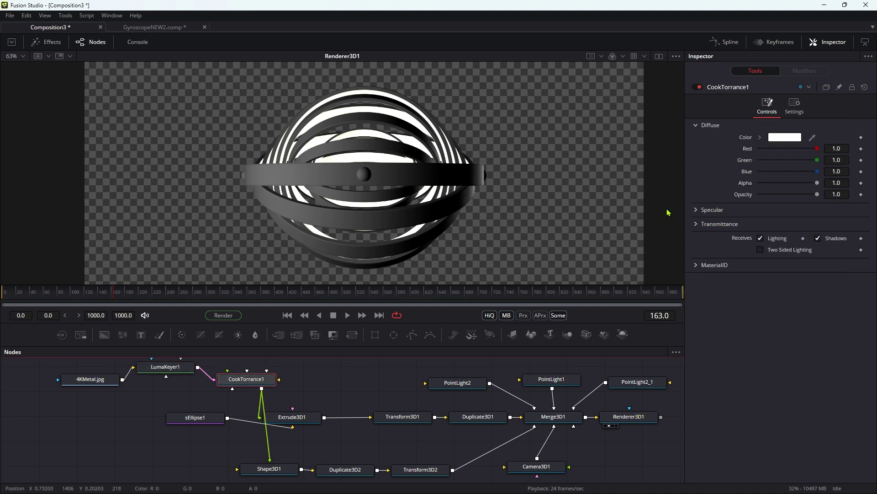
pyautogui.click(704, 211)
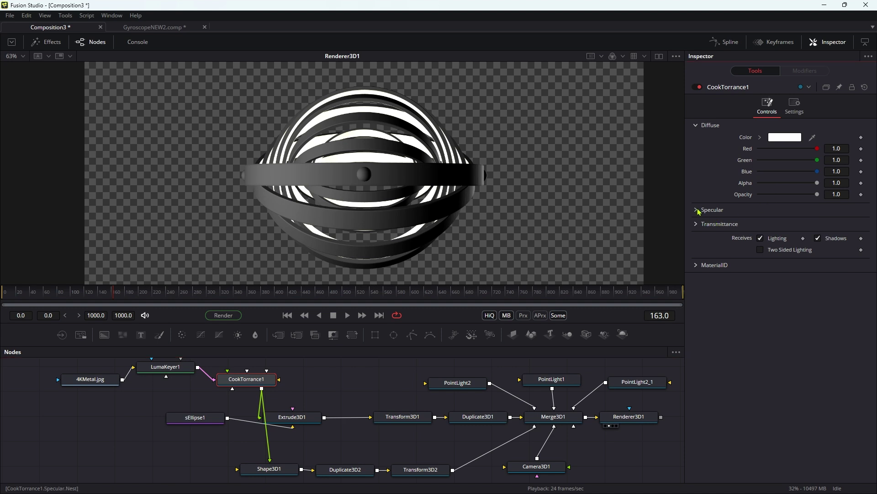
pyautogui.click(761, 291)
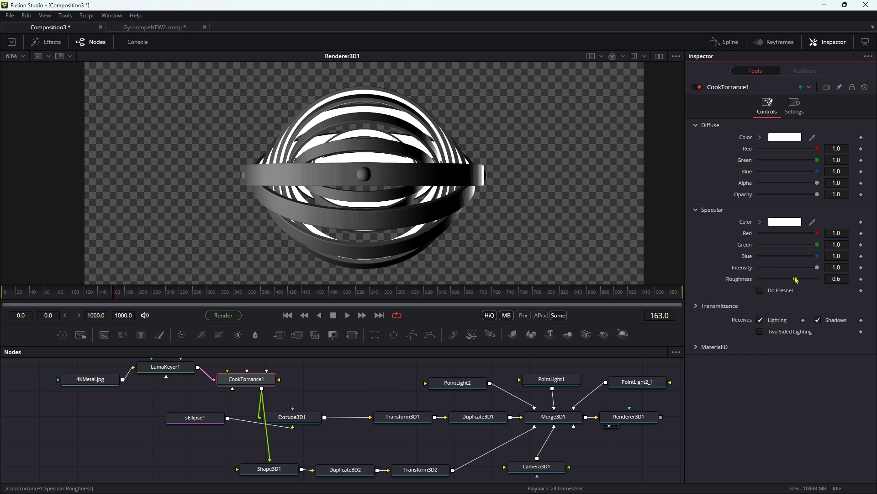
pyautogui.moveTo(796, 280); pyautogui.dragTo(780, 288)
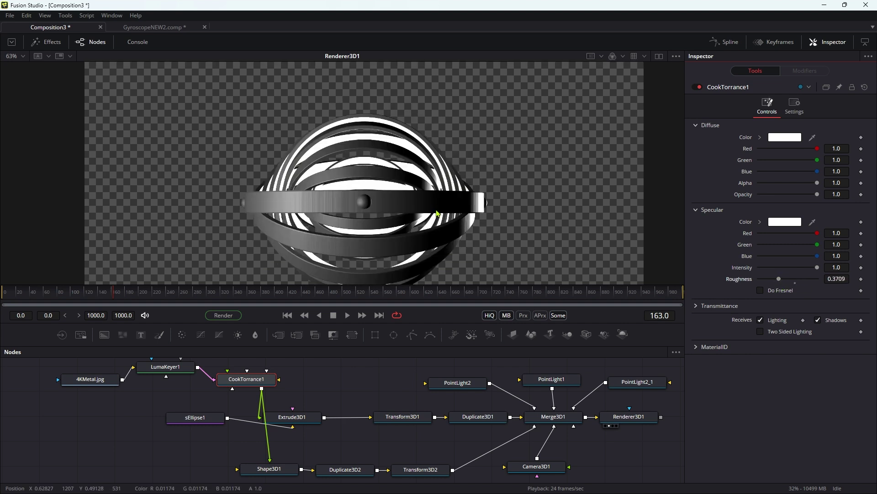
pyautogui.scroll(2, 439, 214)
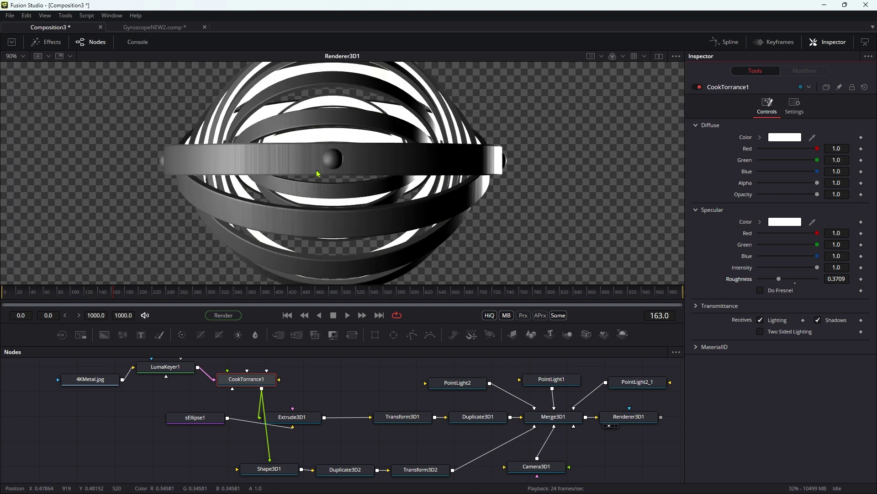
# Rearrange Duplicate3D2, Transform3D2, Extrude3D1 and sEllipse1 in the node graph.
pyautogui.click(267, 468)
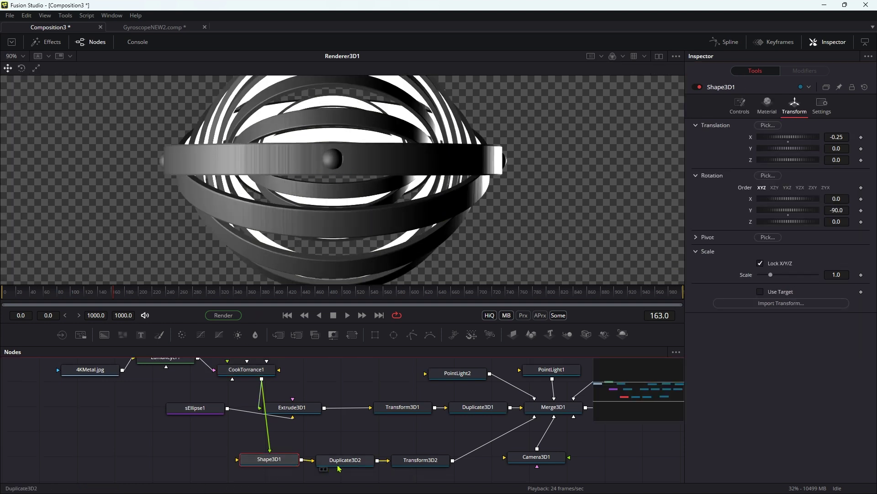
pyautogui.moveTo(437, 478); pyautogui.dragTo(363, 461)
pyautogui.moveTo(269, 459); pyautogui.dragTo(264, 464)
pyautogui.moveTo(297, 409)
pyautogui.mouseDown()
pyautogui.moveTo(308, 416)
pyautogui.moveTo(312, 404)
pyautogui.mouseUp()
pyautogui.moveTo(205, 409); pyautogui.dragTo(100, 406)
pyautogui.moveTo(304, 408); pyautogui.dragTo(162, 411)
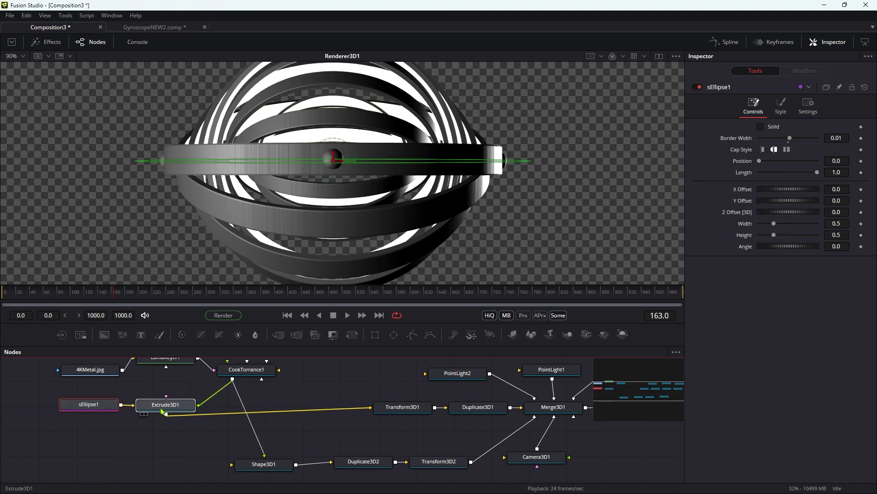
# Insert UVMap3D1 after Extrude3D1, view it, and set Cylindrical mapping oriented along Z.
pyautogui.click(162, 411)
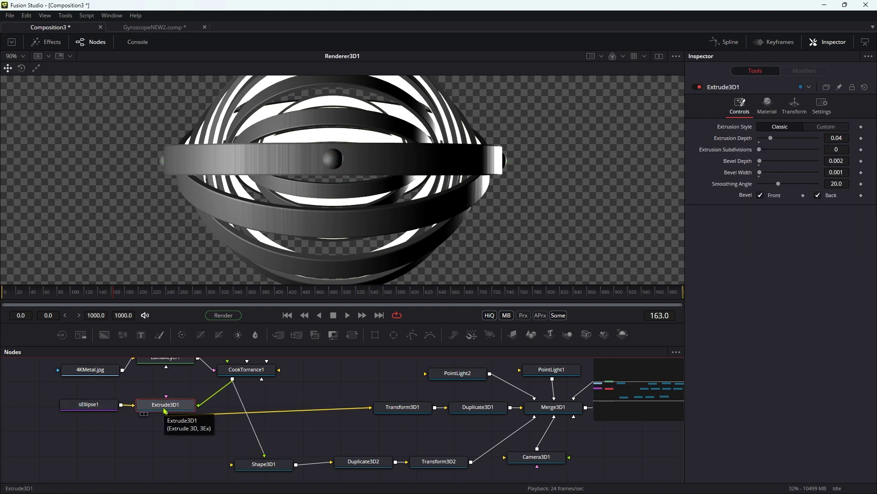
pyautogui.hotkey('shift', 'space')
pyautogui.write('uv')
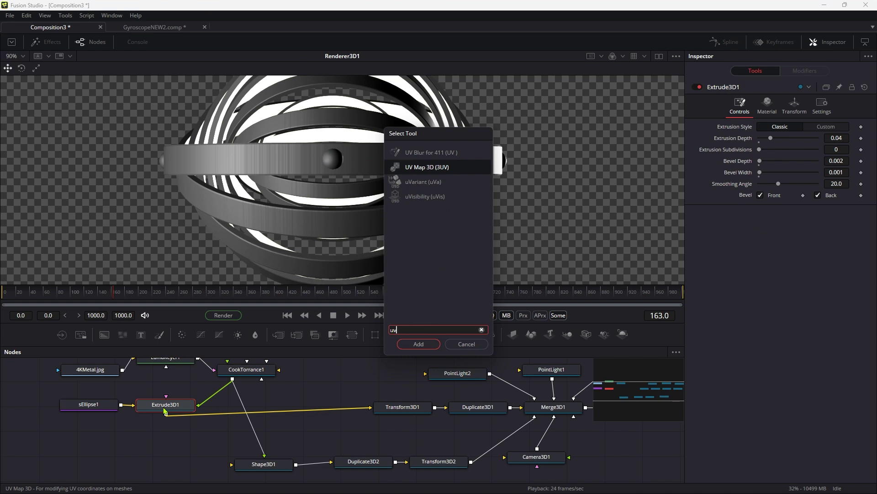
pyautogui.press('Return')
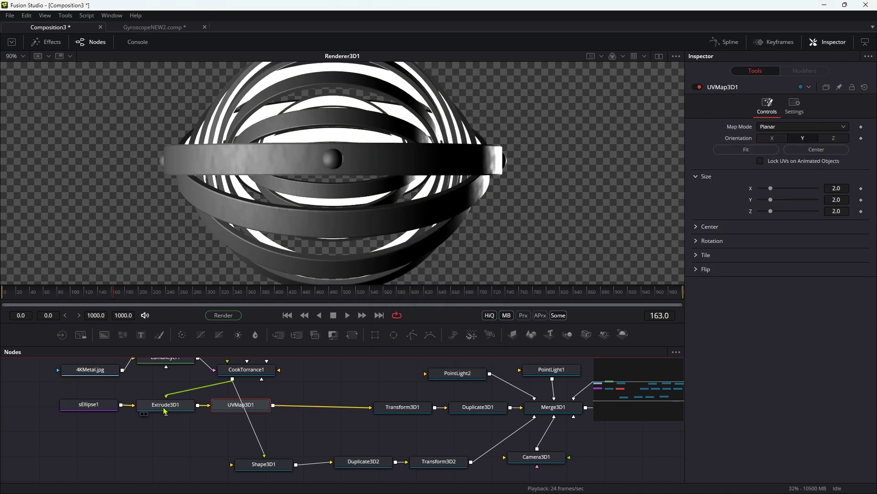
pyautogui.moveTo(255, 405); pyautogui.dragTo(321, 199)
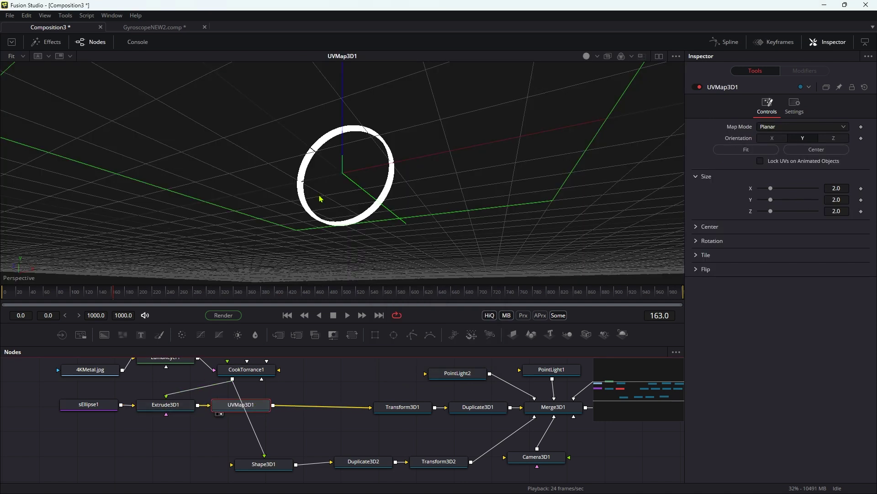
pyautogui.scroll(-4, 389, 211)
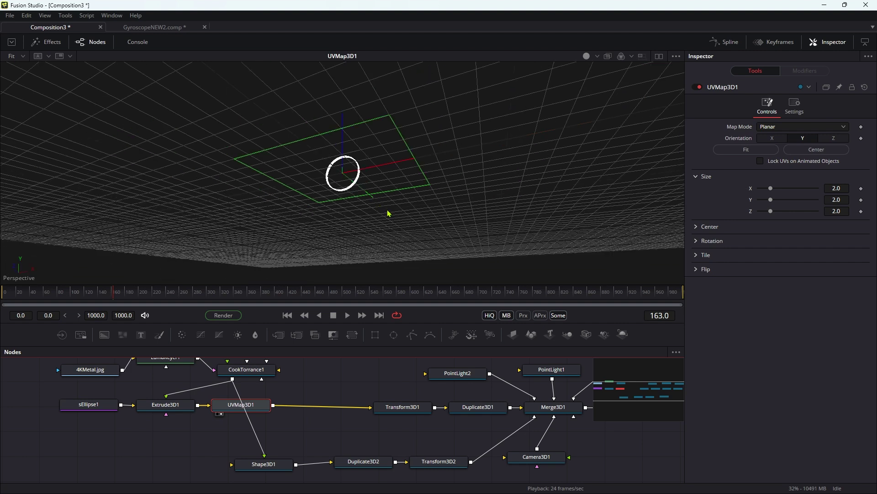
pyautogui.rightClick(646, 180)
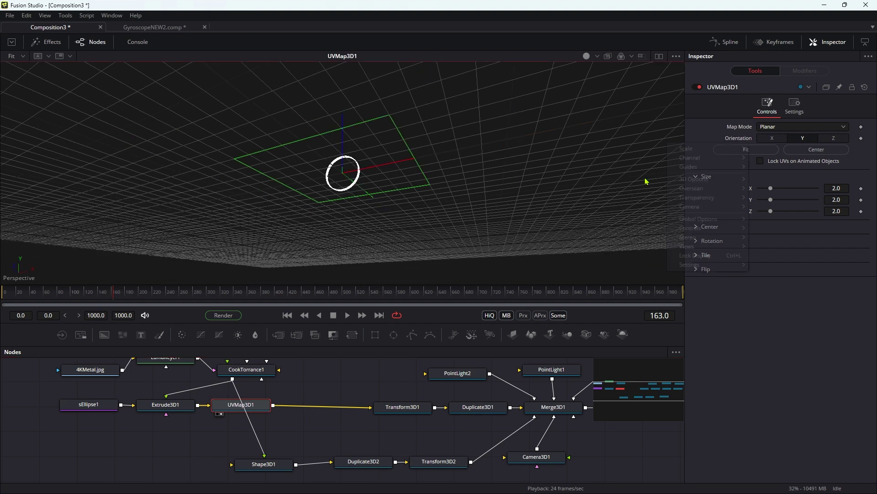
pyautogui.click(794, 132)
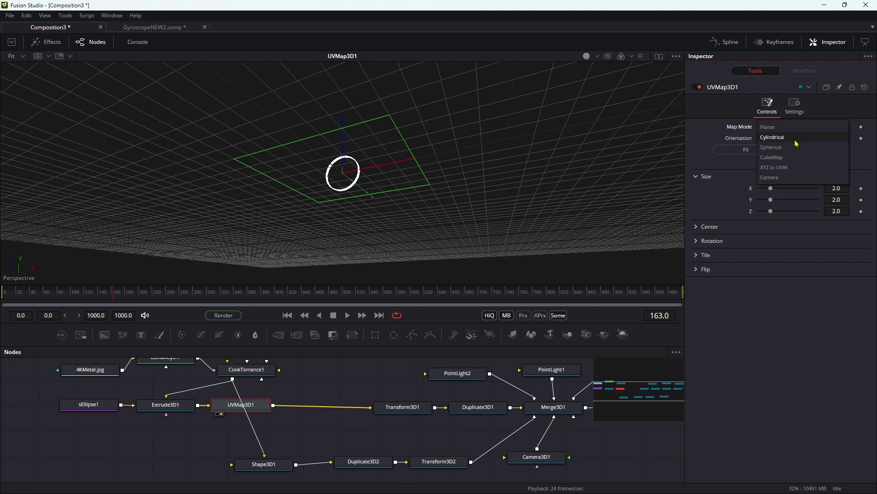
pyautogui.click(782, 137)
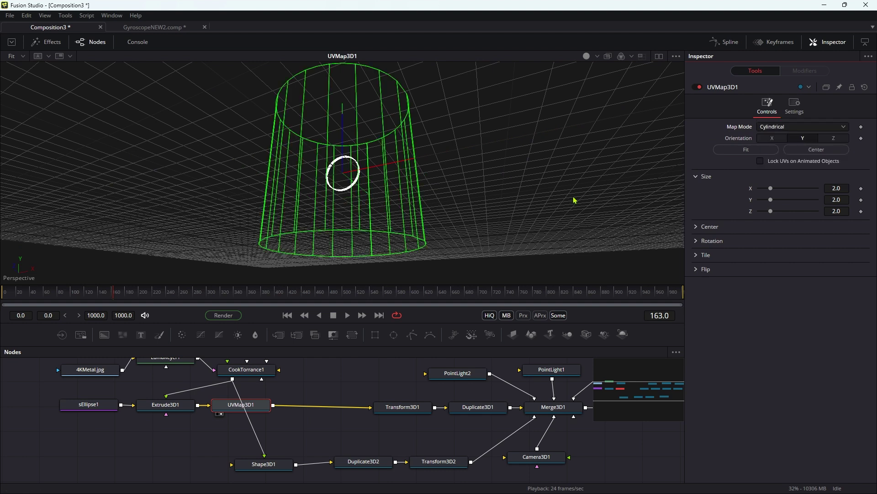
pyautogui.click(834, 138)
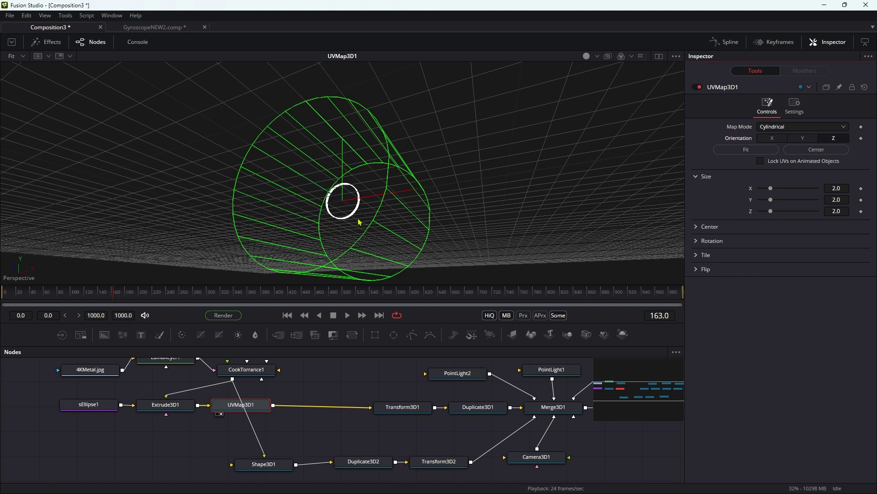
pyautogui.scroll(-3, 353, 210)
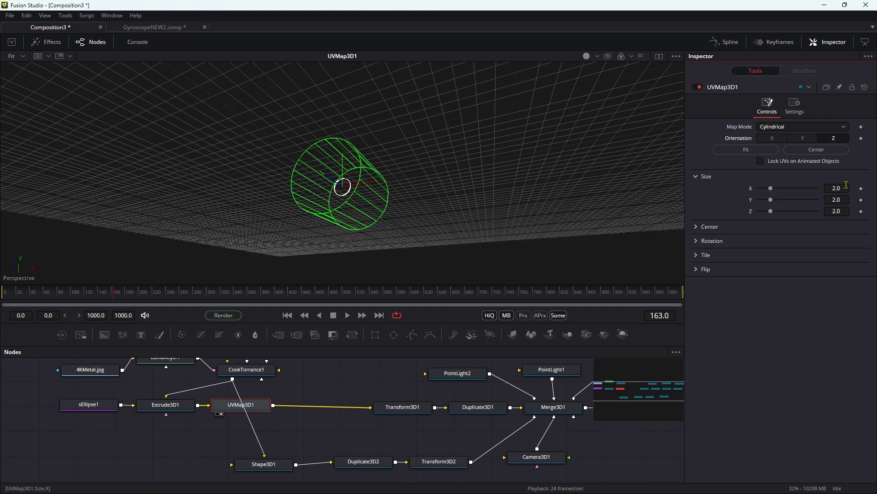
# Set UVMap3D1's Size to X 0.5, Y 0.5, Z 0.1.
pyautogui.click(848, 185)
pyautogui.write('.5')
pyautogui.press('Tab')
pyautogui.write('.5')
pyautogui.press('Tab')
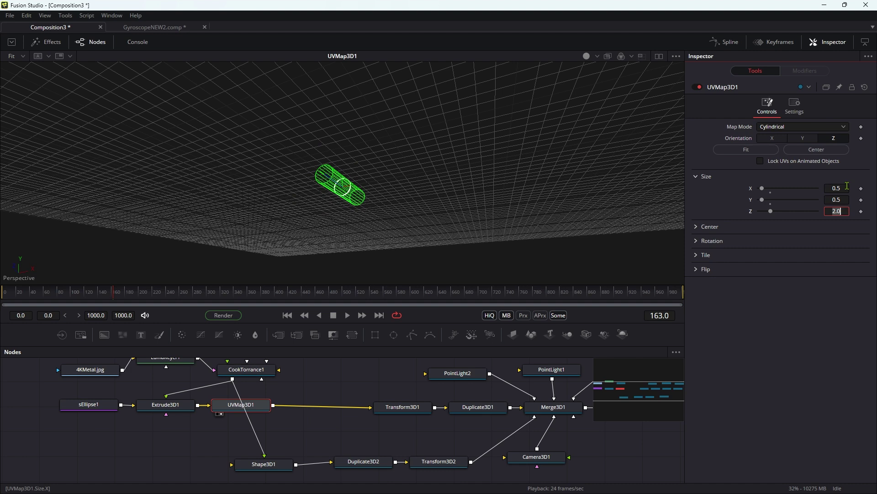
pyautogui.press('BackSpace')
pyautogui.press('Tab')
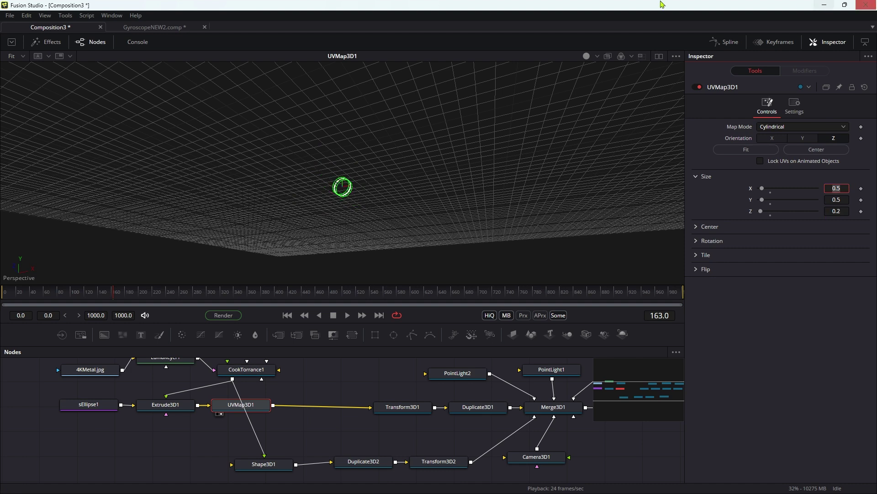
pyautogui.scroll(3, 376, 228)
pyautogui.scroll(2, 376, 228)
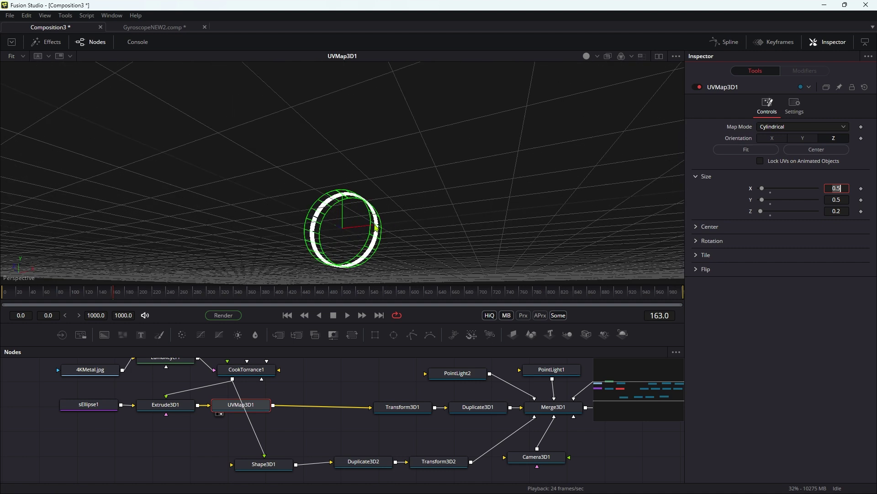
pyautogui.moveTo(376, 228); pyautogui.dragTo(298, 193)
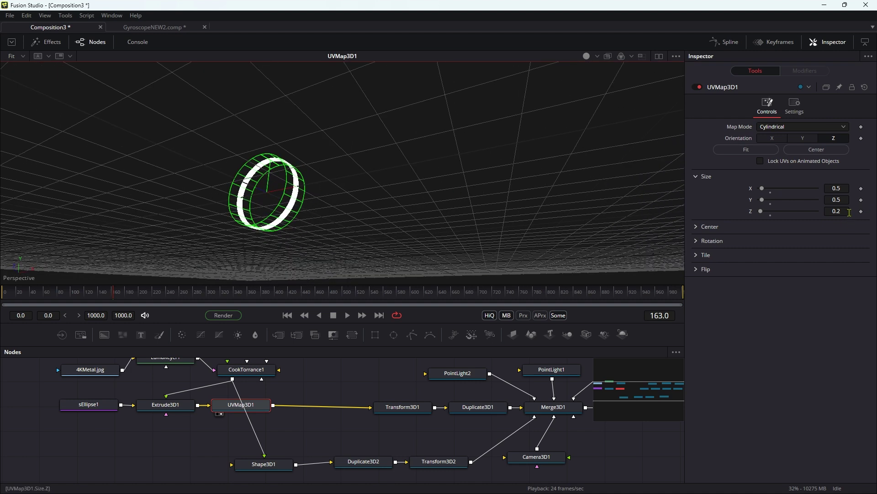
pyautogui.click(846, 211)
pyautogui.press('BackSpace')
pyautogui.write('1')
pyautogui.press('Tab')
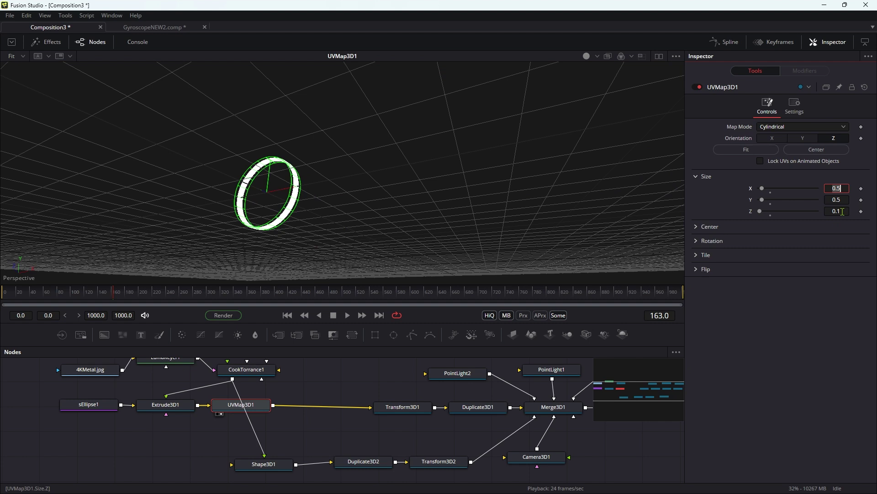
# Show Renderer3D1's output in the viewer.
pyautogui.moveTo(274, 404); pyautogui.dragTo(135, 388)
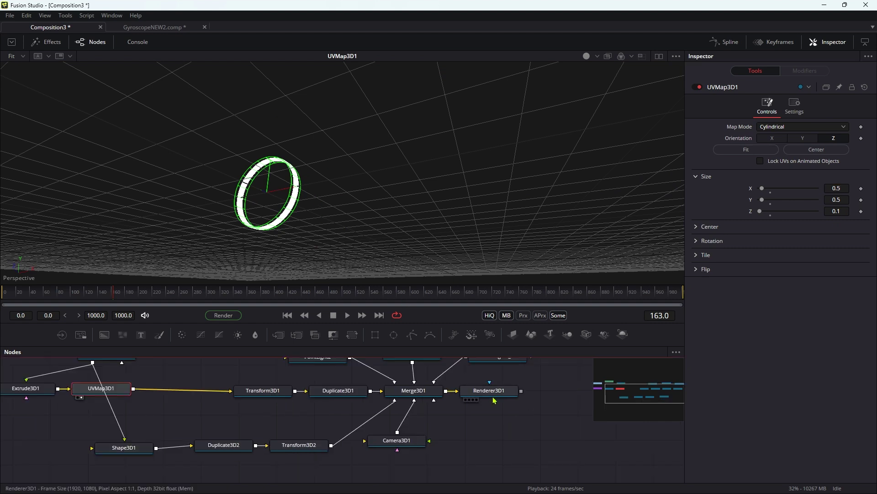
pyautogui.moveTo(491, 392); pyautogui.dragTo(385, 227)
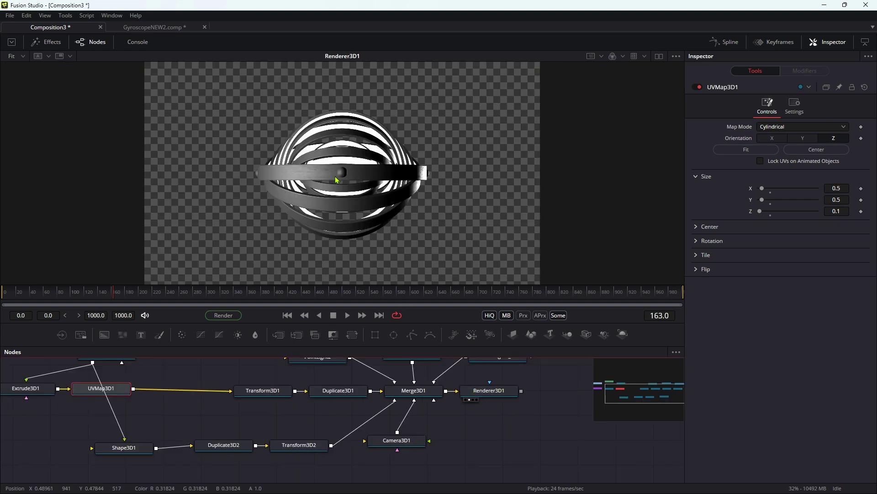
pyautogui.scroll(2, 340, 181)
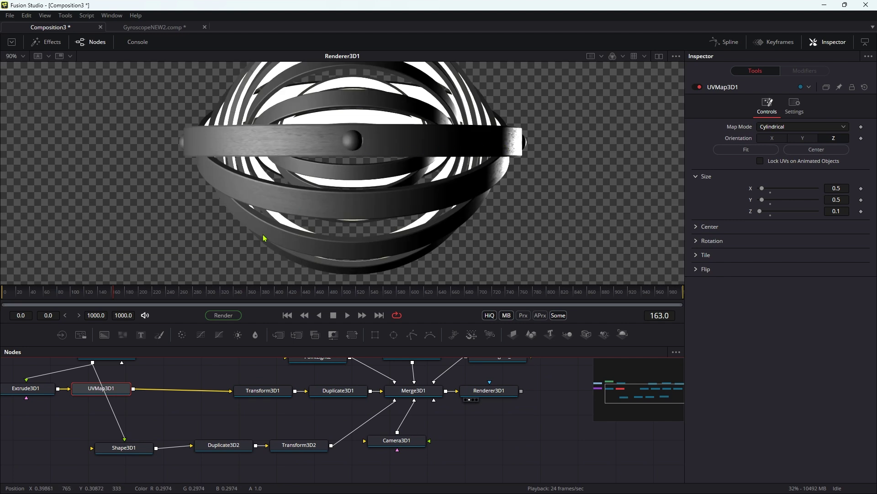
# Select CookTorrance1 and set its Specular Roughness to 0.2.
pyautogui.moveTo(178, 394); pyautogui.dragTo(327, 438)
pyautogui.click(258, 396)
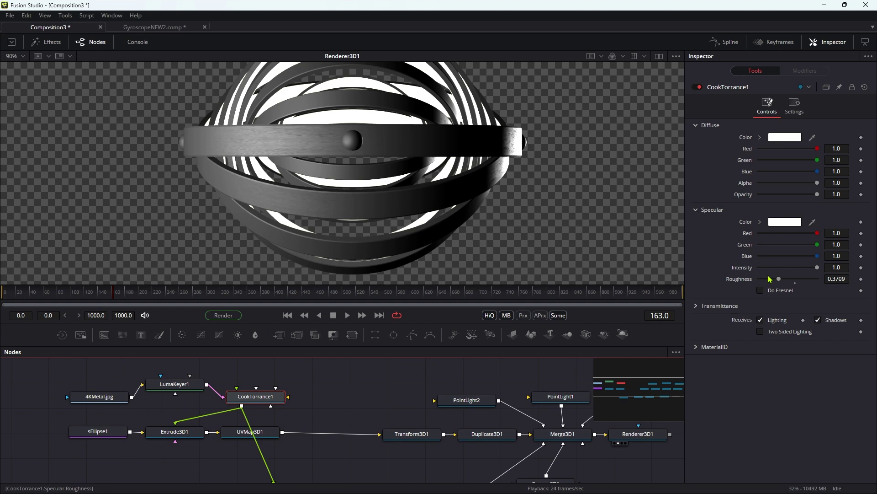
pyautogui.moveTo(783, 282); pyautogui.dragTo(768, 286)
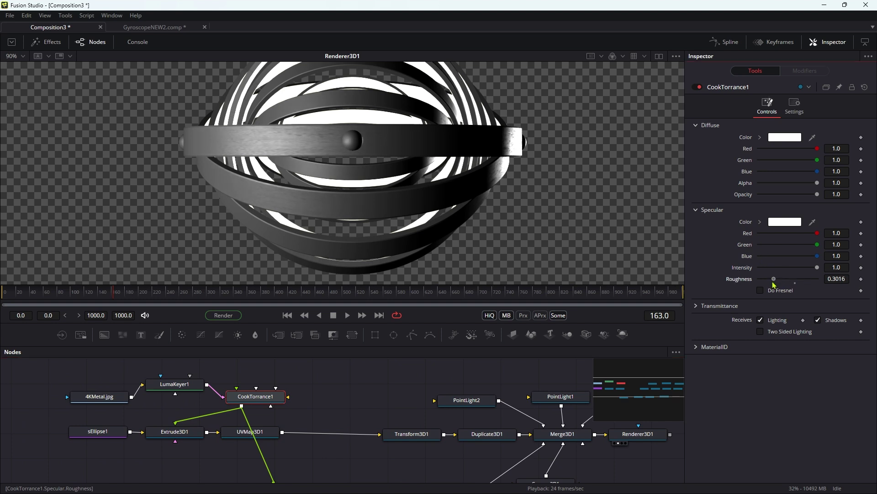
pyautogui.click(846, 276)
pyautogui.write('0.15')
pyautogui.press('Tab')
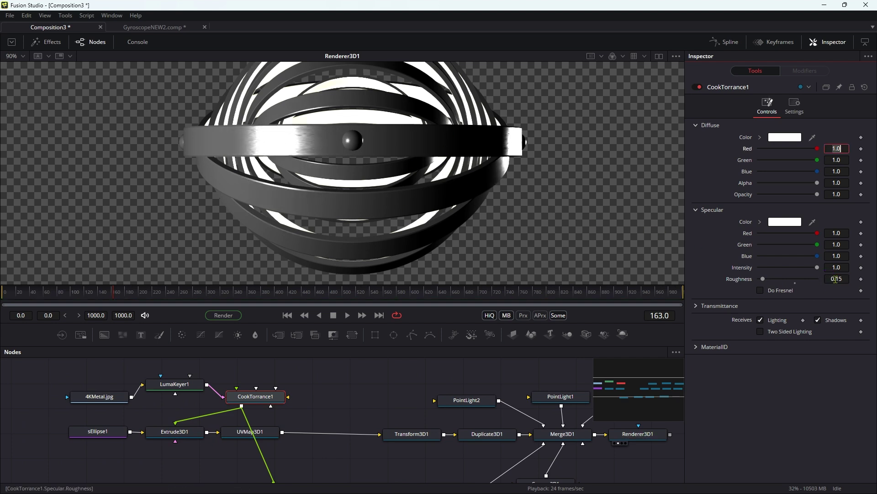
pyautogui.click(836, 280)
pyautogui.write('0.2')
pyautogui.press('Tab')
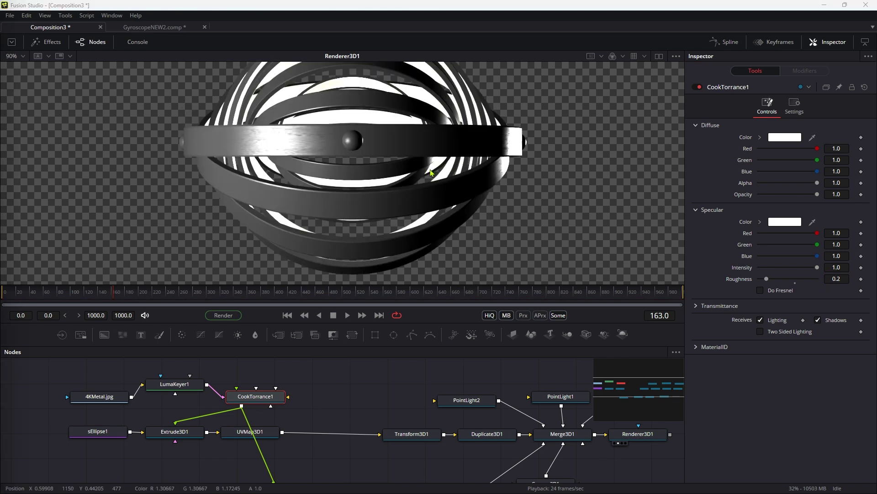
pyautogui.scroll(-2, 431, 172)
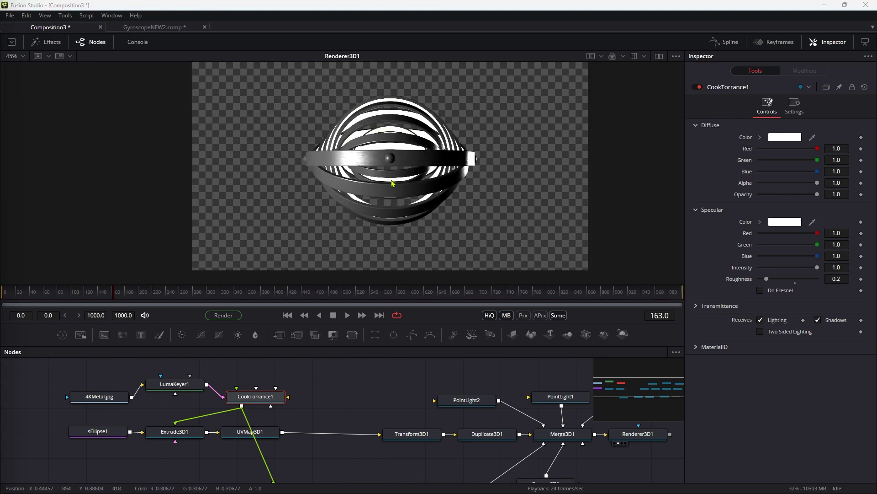
# Add a new Shape3D2 node set to Sphere.
pyautogui.moveTo(648, 395)
pyautogui.mouseDown()
pyautogui.moveTo(666, 394)
pyautogui.moveTo(662, 387)
pyautogui.mouseUp()
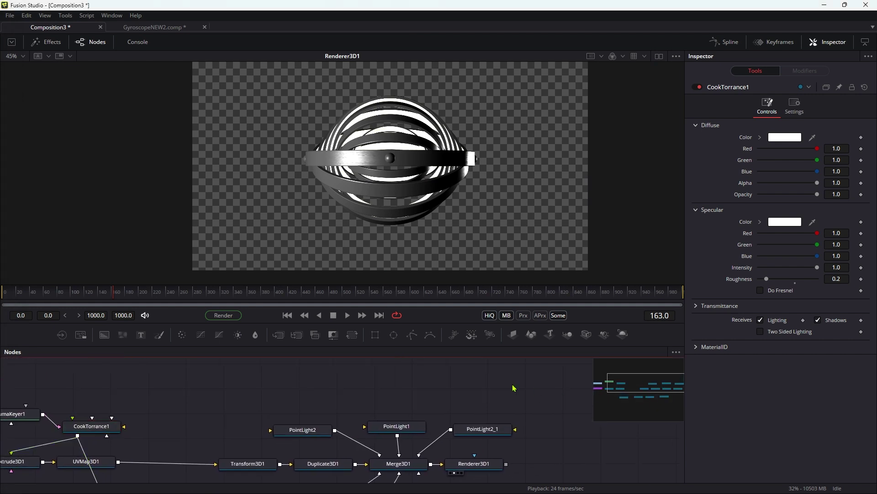
pyautogui.hotkey('shift', 'space')
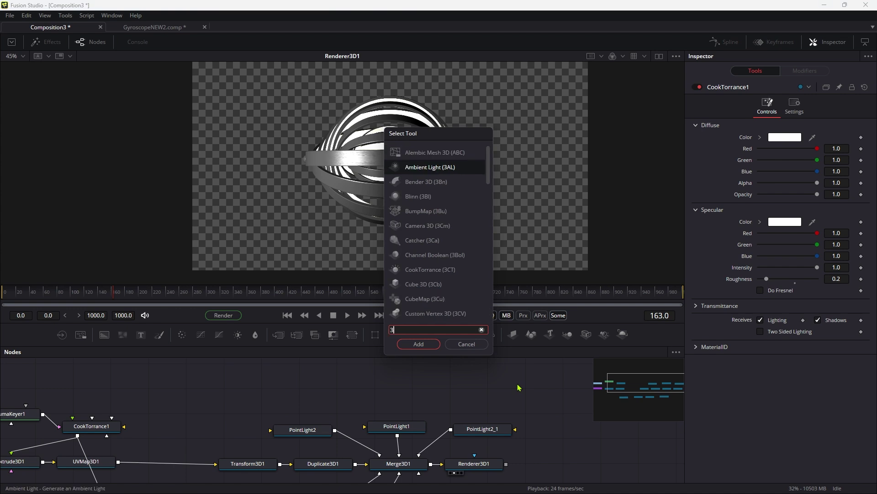
pyautogui.write('shape')
pyautogui.press('Return')
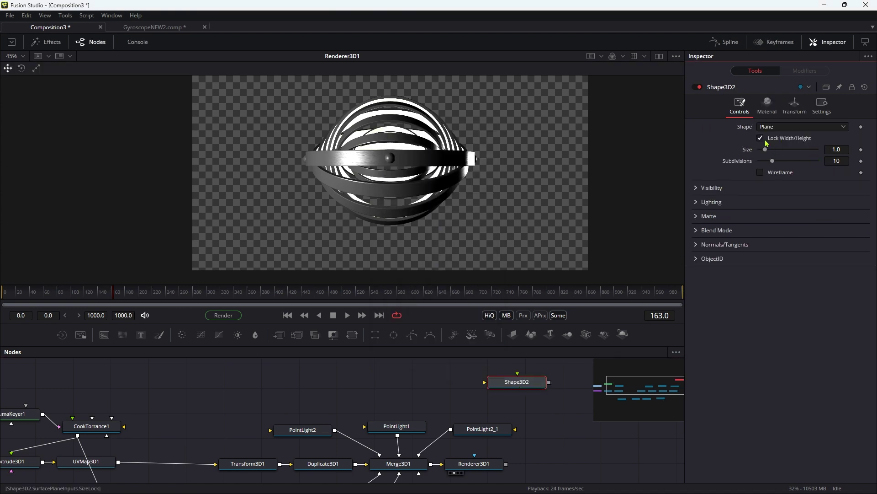
pyautogui.click(780, 127)
pyautogui.click(774, 147)
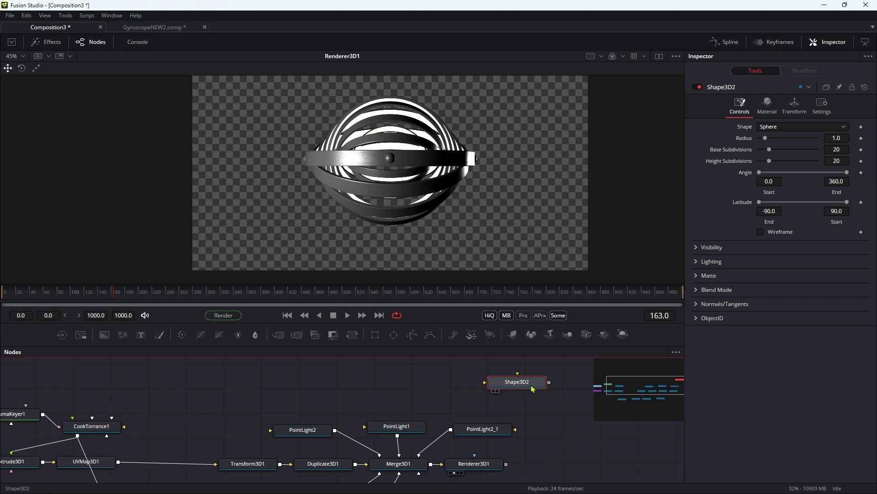
# Add a Merge 3D (mg) connected after Shape3D2.
pyautogui.hotkey('shift', 'space')
pyautogui.write('3sh')
pyautogui.press('BackSpace')
pyautogui.press('BackSpace')
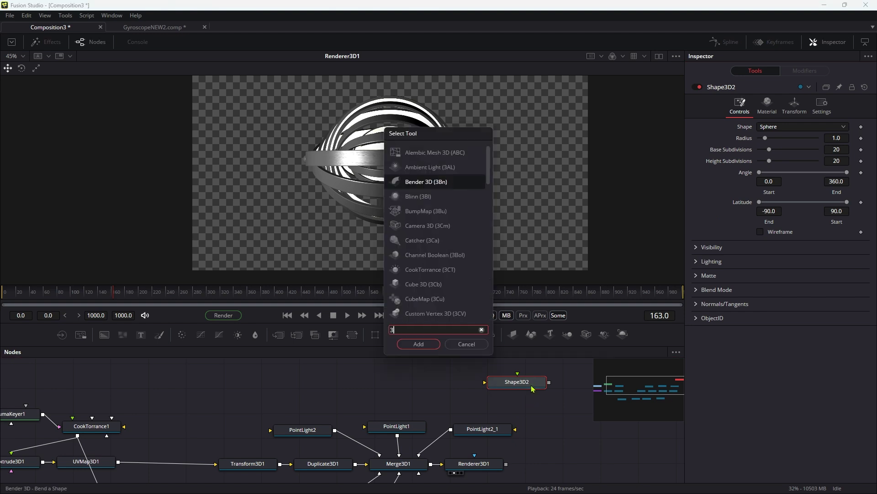
pyautogui.write('mg')
pyautogui.press('Return')
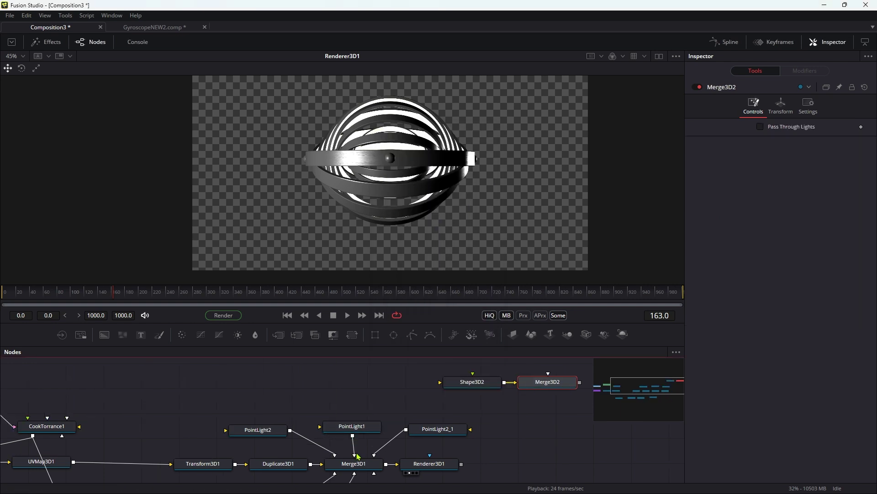
pyautogui.scroll(-2, 454, 429)
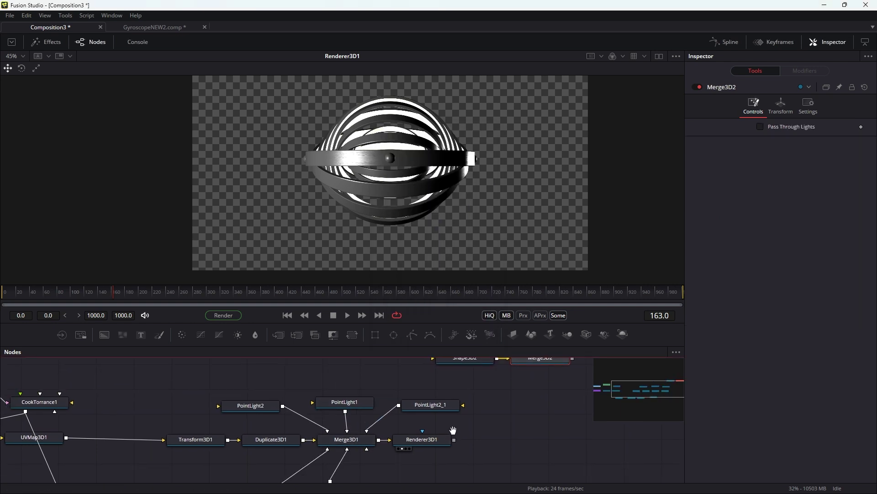
# Connect Camera3D1 into Merge3D2 in an enlarged node graph.
pyautogui.moveTo(464, 335); pyautogui.dragTo(462, 284)
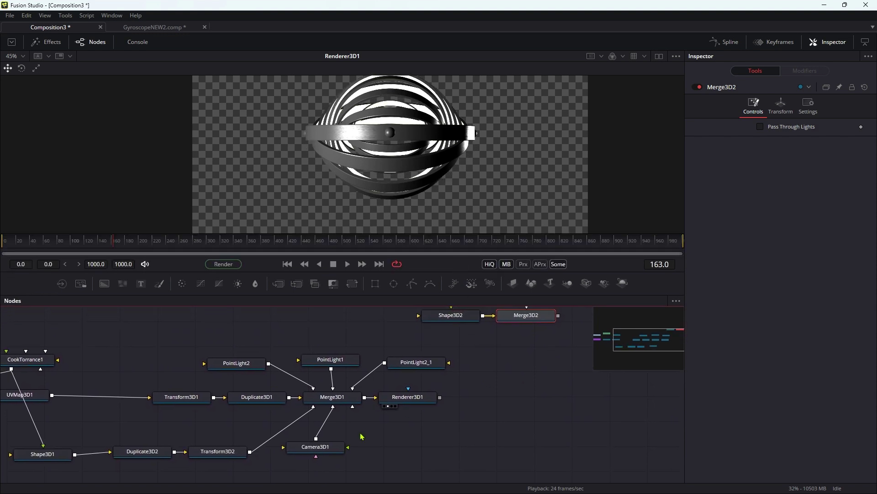
pyautogui.click(321, 440)
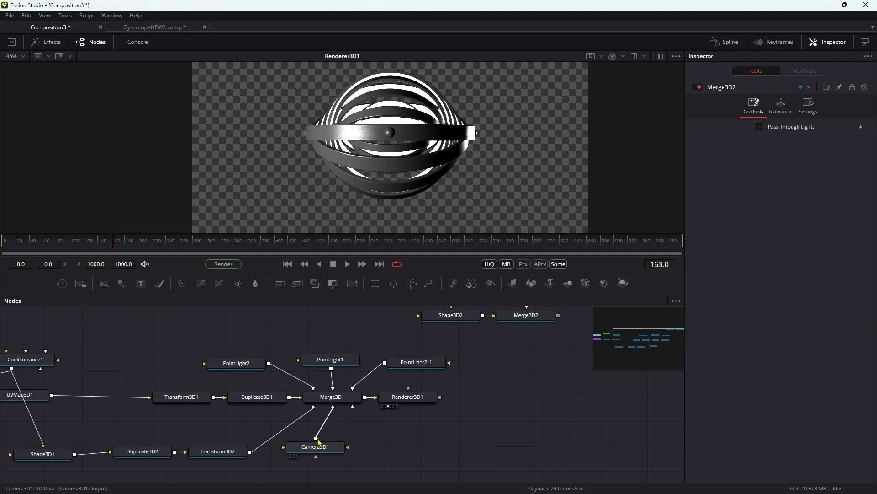
pyautogui.moveTo(318, 439); pyautogui.dragTo(503, 444)
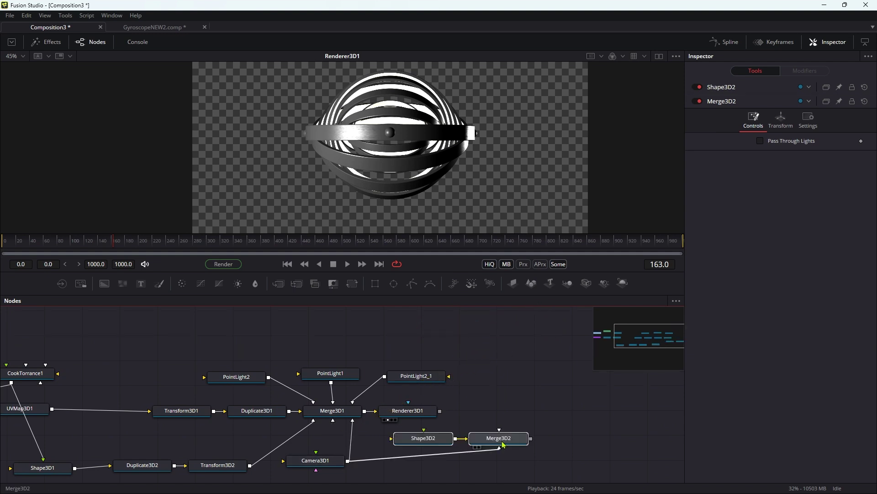
# Paste a copy of Renderer3D1 after Merge3D2 as Renderer3D1_1 and show it in the viewer.
pyautogui.click(404, 411)
pyautogui.click(581, 444)
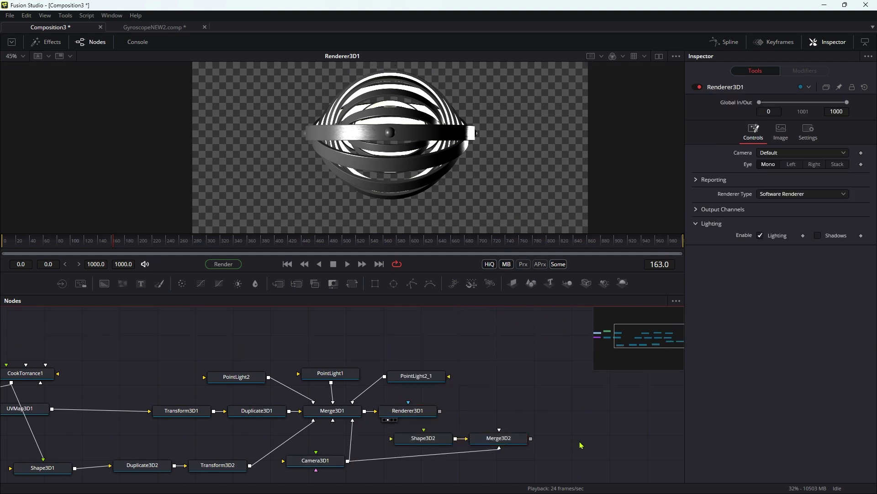
pyautogui.hotkey('ctrl', 'v')
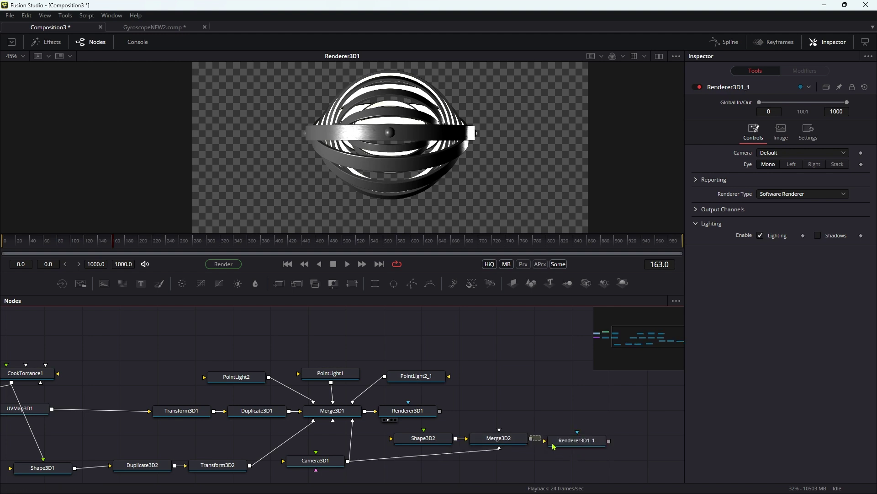
pyautogui.moveTo(575, 446); pyautogui.dragTo(392, 183)
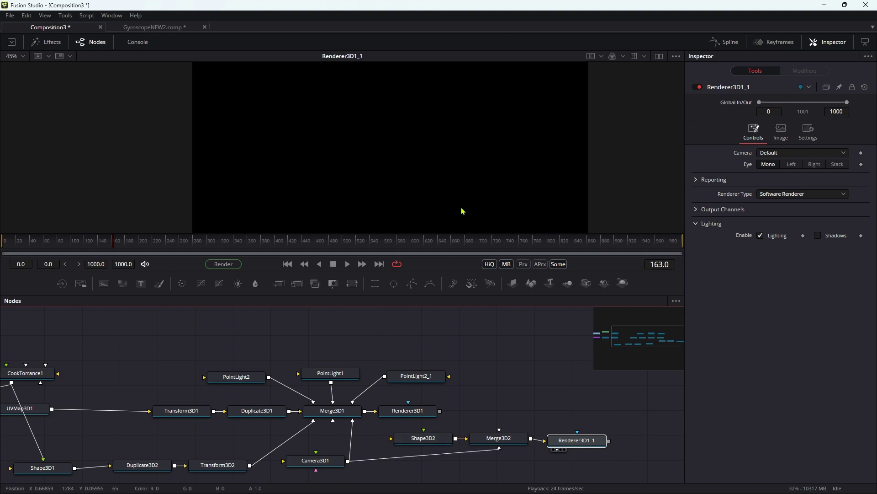
pyautogui.click(434, 442)
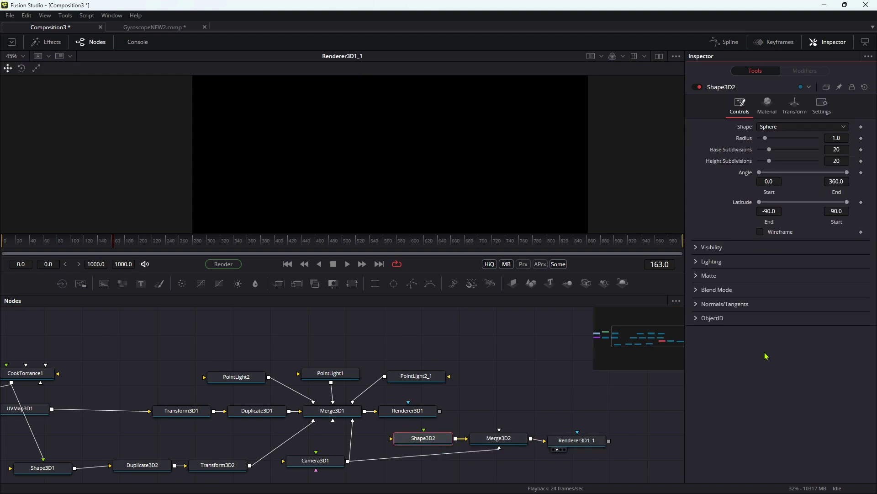
pyautogui.click(847, 137)
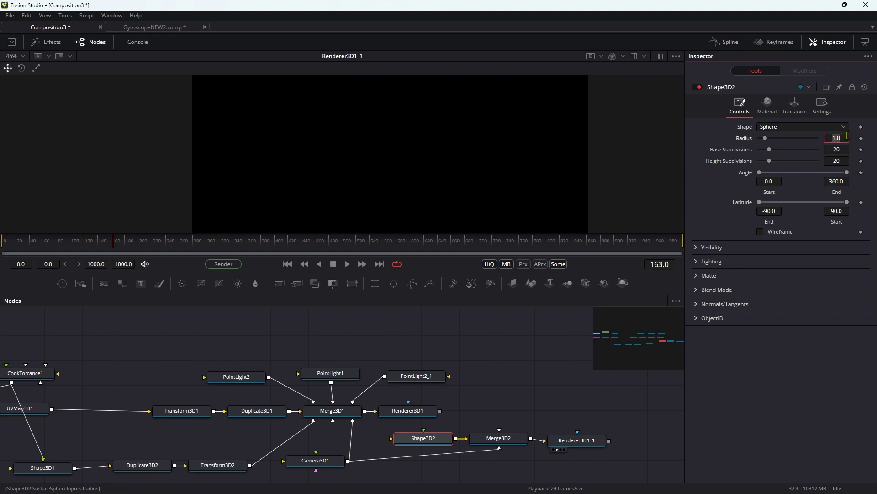
# Set the sphere radius to 0.1 and turn off Lighting on Renderer3D1_1.
pyautogui.write('0.1')
pyautogui.press('Tab')
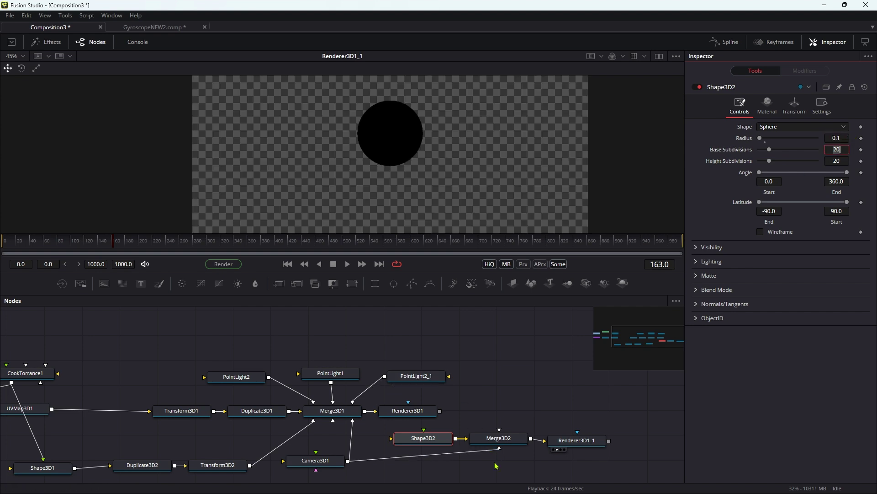
pyautogui.click(578, 443)
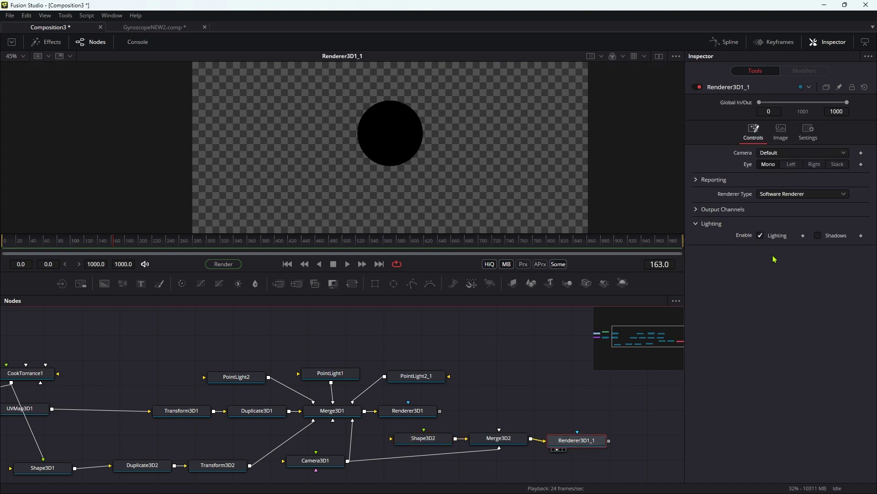
pyautogui.click(760, 235)
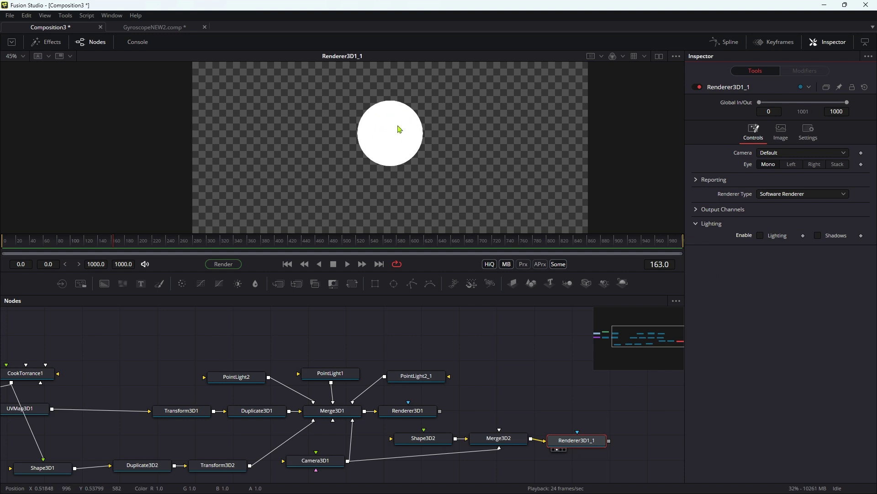
pyautogui.moveTo(576, 444); pyautogui.dragTo(575, 439)
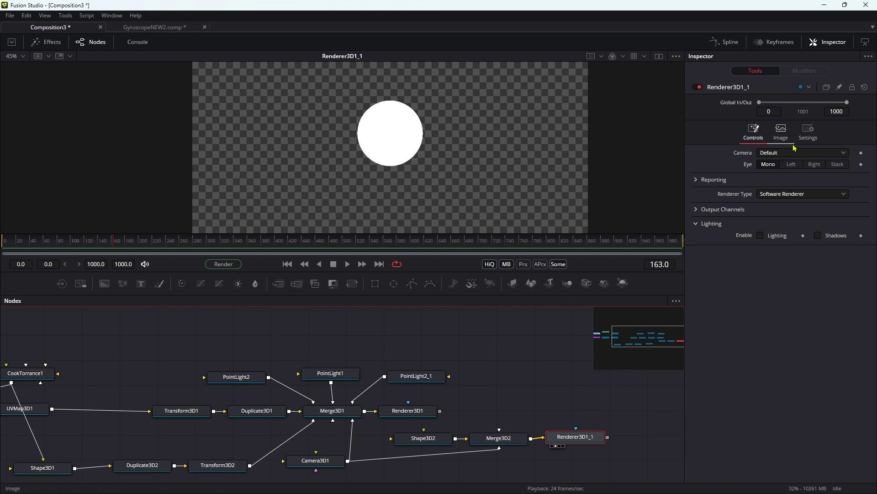
pyautogui.click(781, 135)
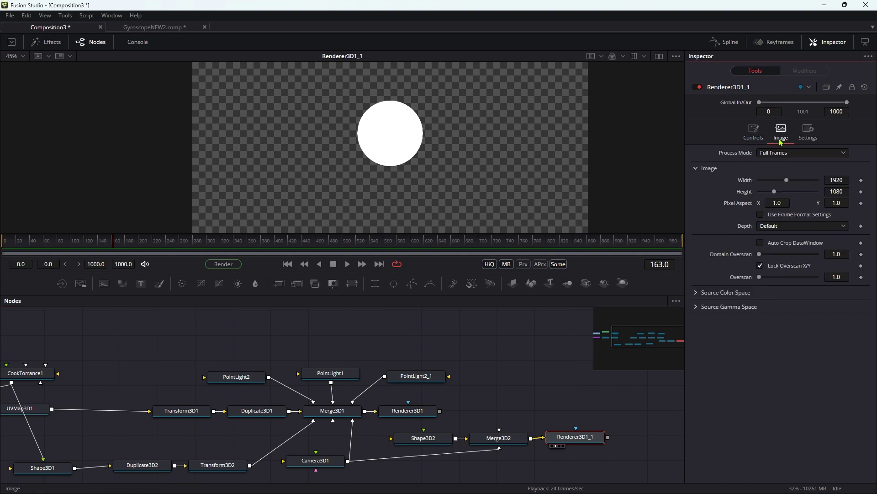
# Lower Shape3D2's material Blue to about 0.89 for a pale cream tint.
pyautogui.click(423, 437)
pyautogui.click(772, 106)
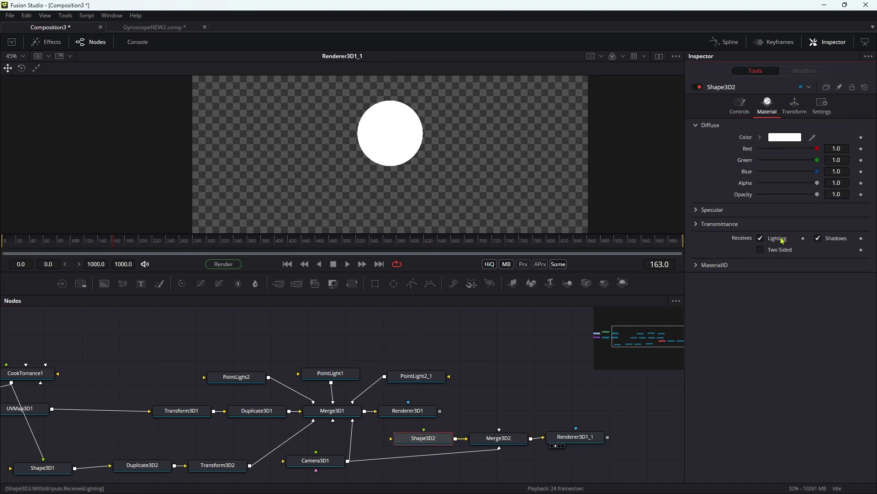
pyautogui.moveTo(817, 172); pyautogui.dragTo(813, 181)
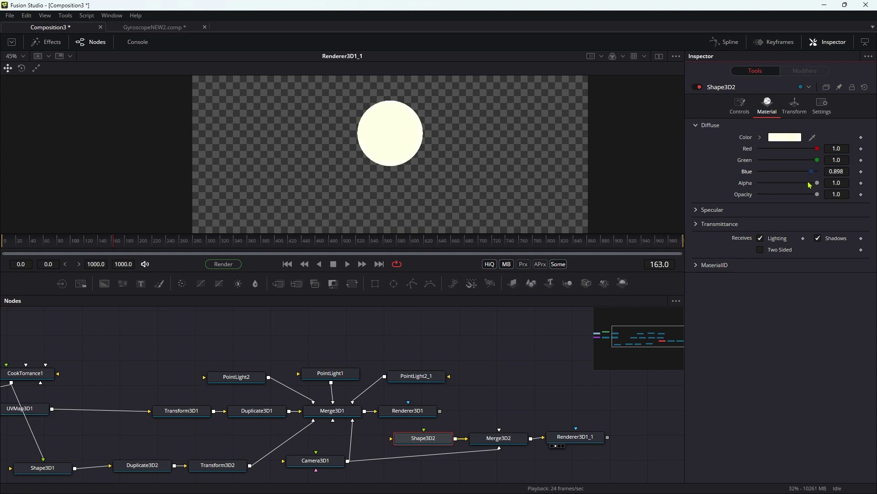
# Merge Renderer3D1 over Renderer3D1_1, creating Merge1.
pyautogui.moveTo(405, 410); pyautogui.dragTo(498, 398)
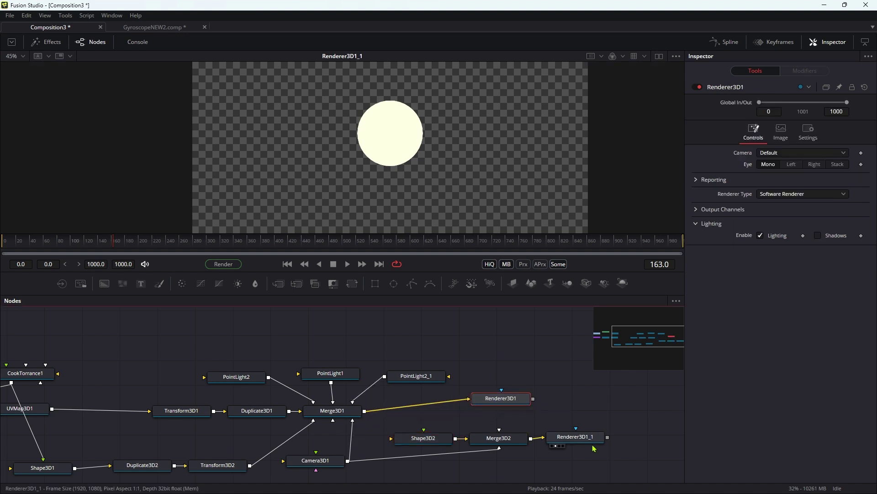
pyautogui.moveTo(594, 440); pyautogui.dragTo(597, 447)
pyautogui.moveTo(502, 392); pyautogui.dragTo(612, 450)
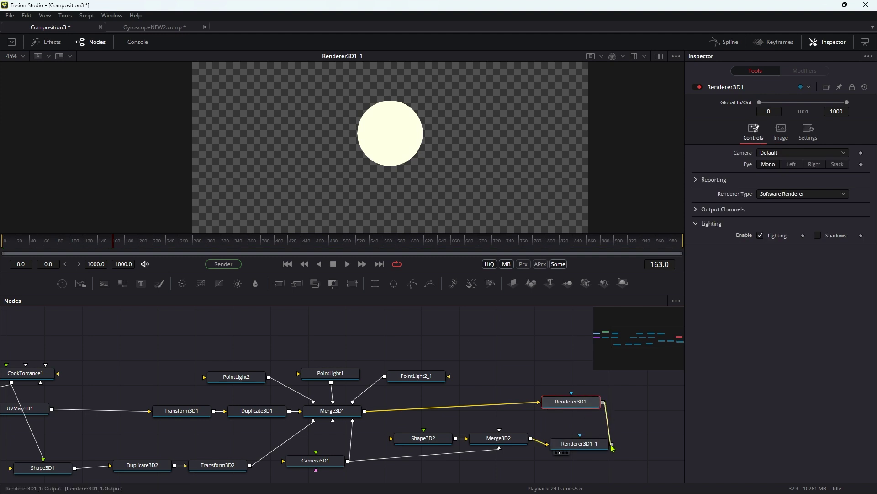
pyautogui.moveTo(612, 447); pyautogui.dragTo(612, 447)
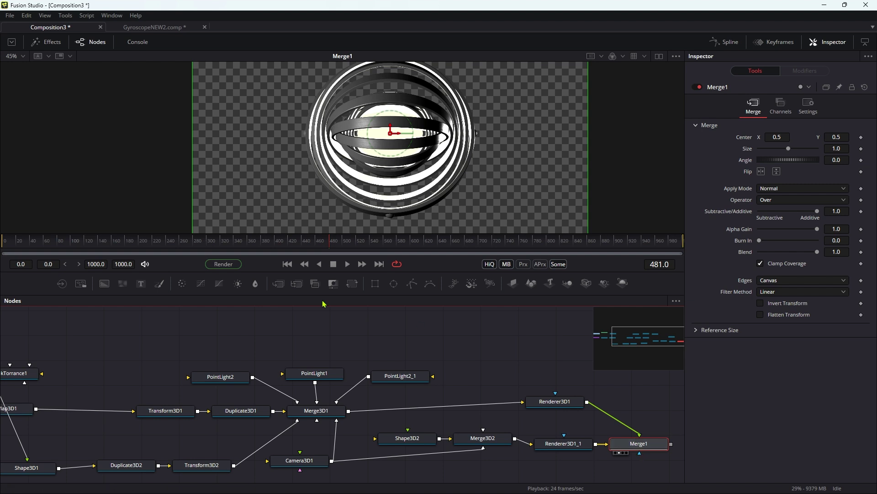
# Give Camera3D1's Pivot Z the expression -Transform3DOp.Translate.Z and adjust its Rotation Y.
pyautogui.click(302, 460)
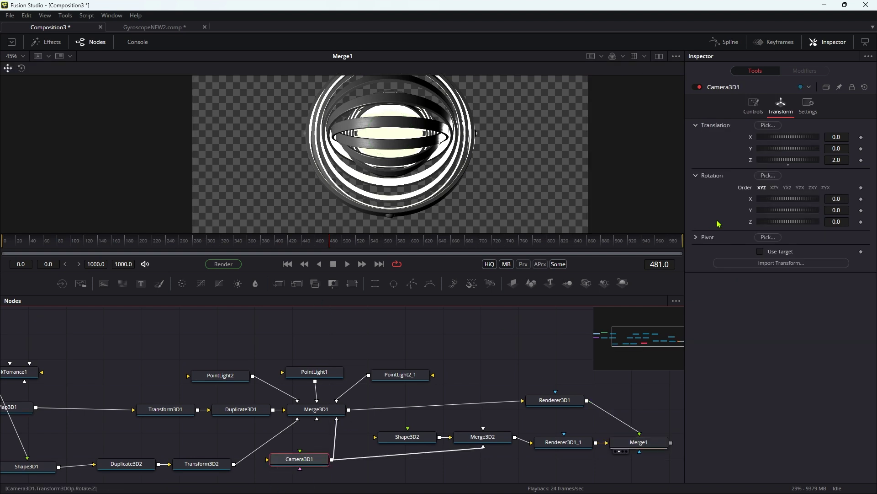
pyautogui.click(696, 237)
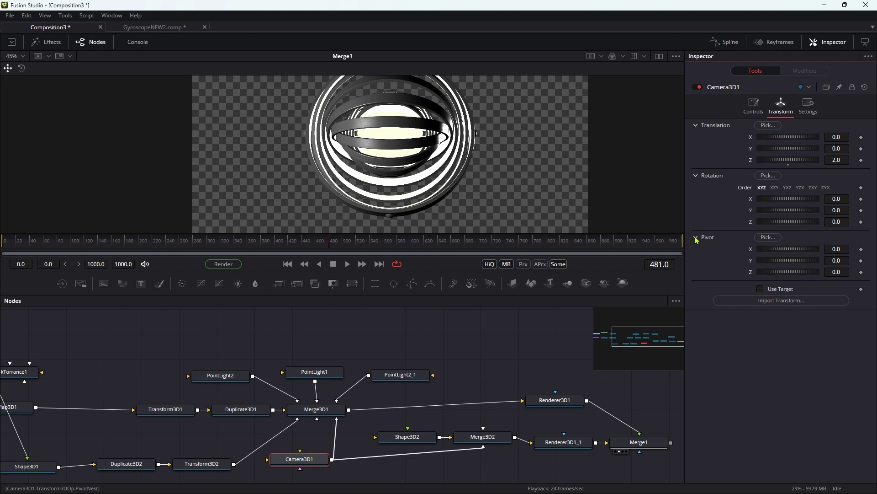
pyautogui.rightClick(749, 273)
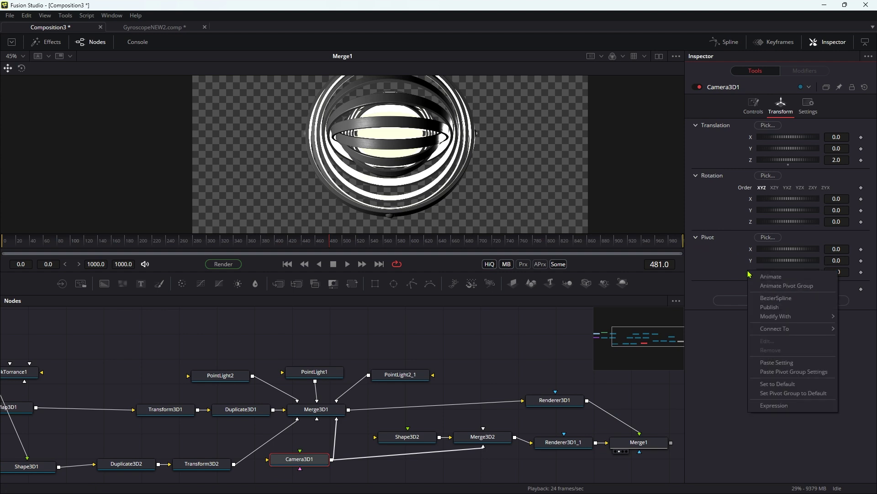
pyautogui.click(774, 405)
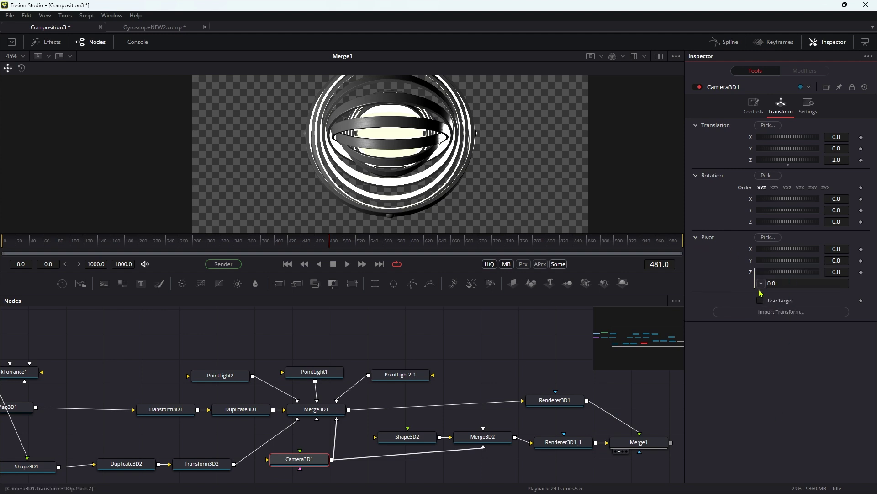
pyautogui.moveTo(762, 283); pyautogui.dragTo(797, 163)
pyautogui.moveTo(796, 161); pyautogui.dragTo(796, 161)
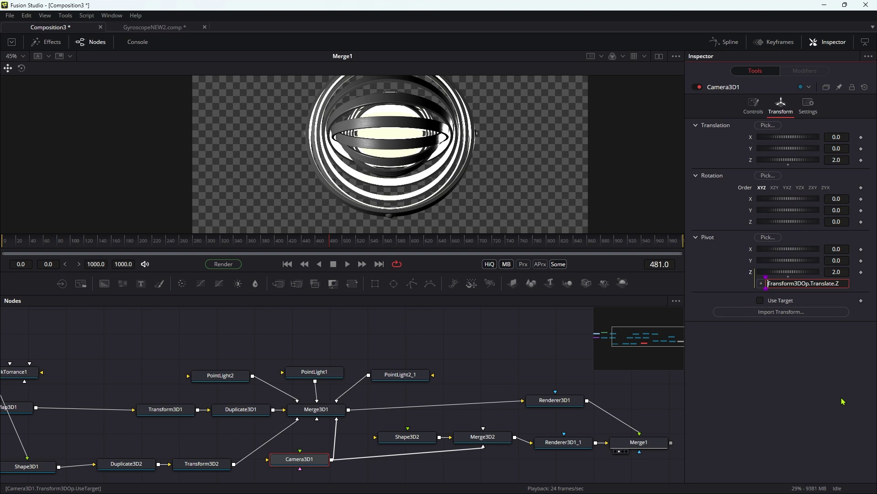
pyautogui.write('-')
pyautogui.press('Tab')
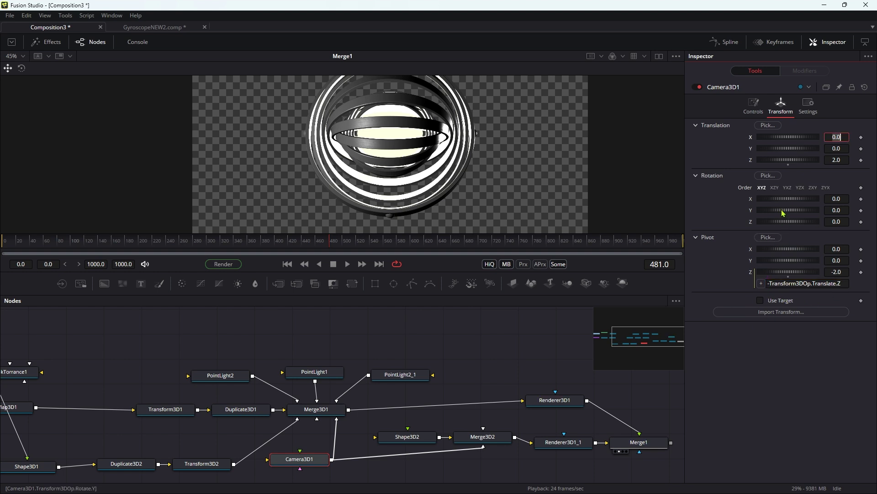
pyautogui.moveTo(783, 212); pyautogui.dragTo(814, 212)
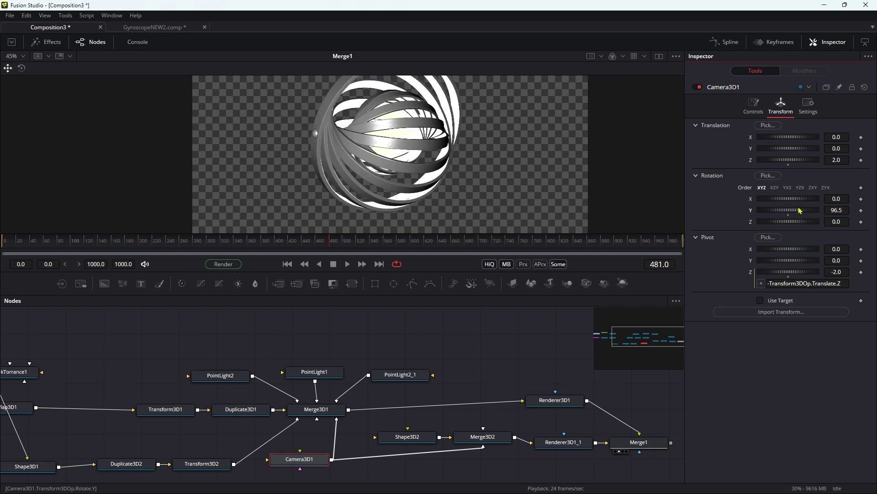
# Inspect the output channels of Renderer3D1 and Renderer3D1_1.
pyautogui.click(554, 400)
pyautogui.click(697, 209)
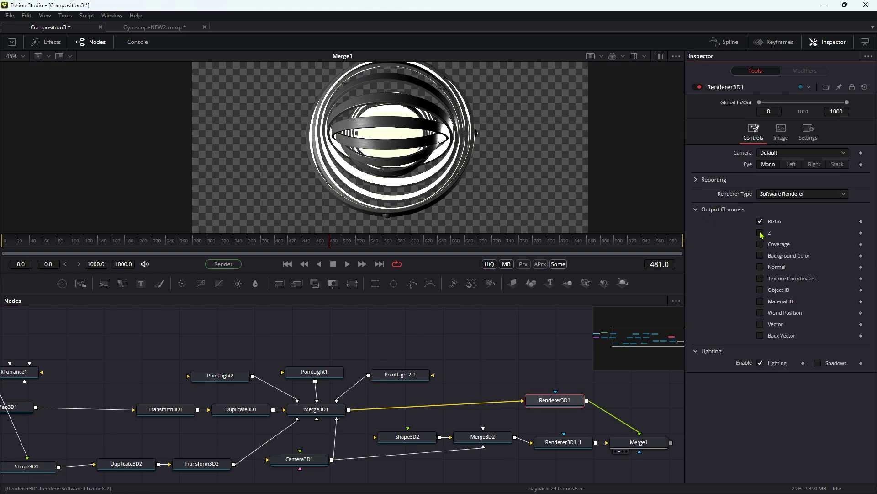
pyautogui.click(564, 443)
pyautogui.click(753, 132)
pyautogui.click(697, 209)
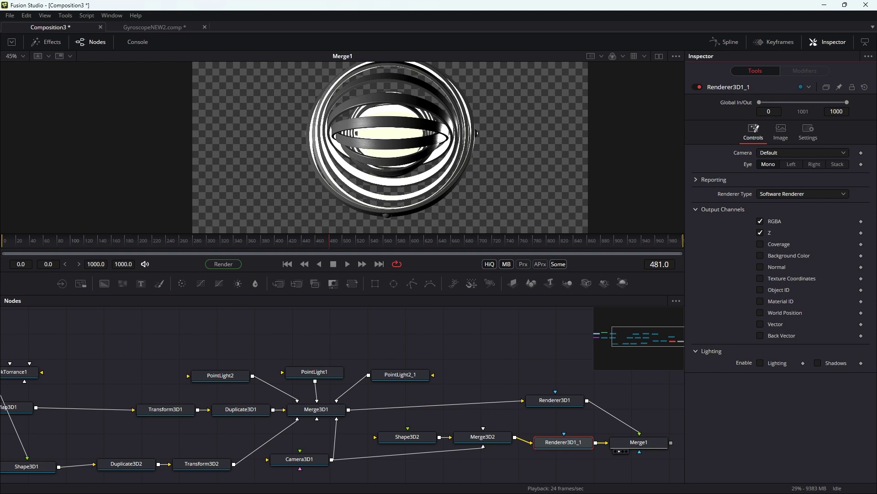
# Enable Depth Merge on Merge1 and turn Camera3D1 around its Y axis.
pyautogui.click(639, 441)
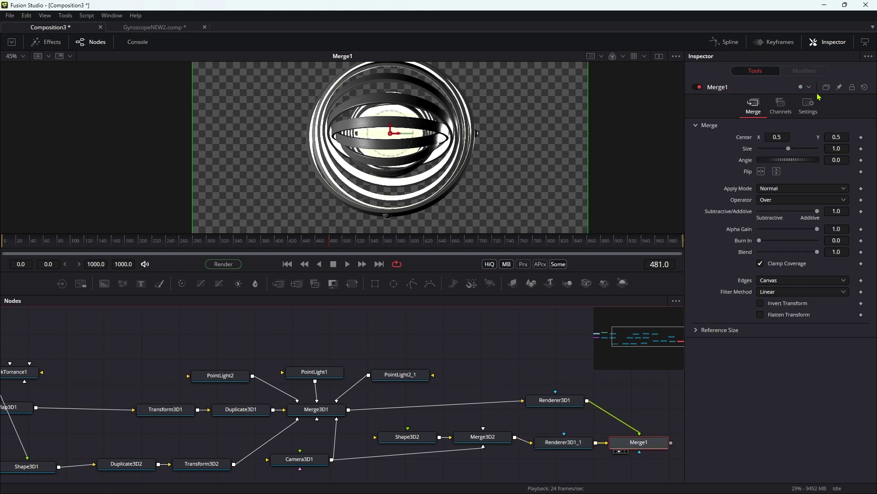
pyautogui.click(780, 103)
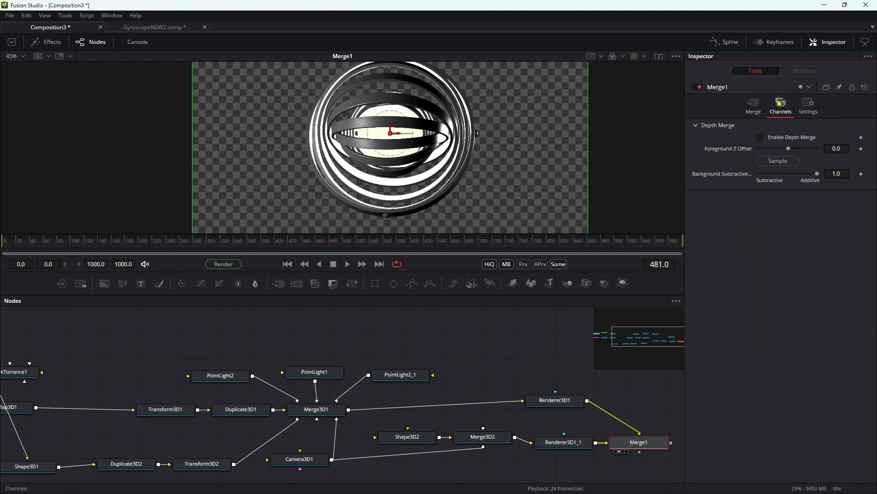
pyautogui.click(760, 138)
pyautogui.click(761, 138)
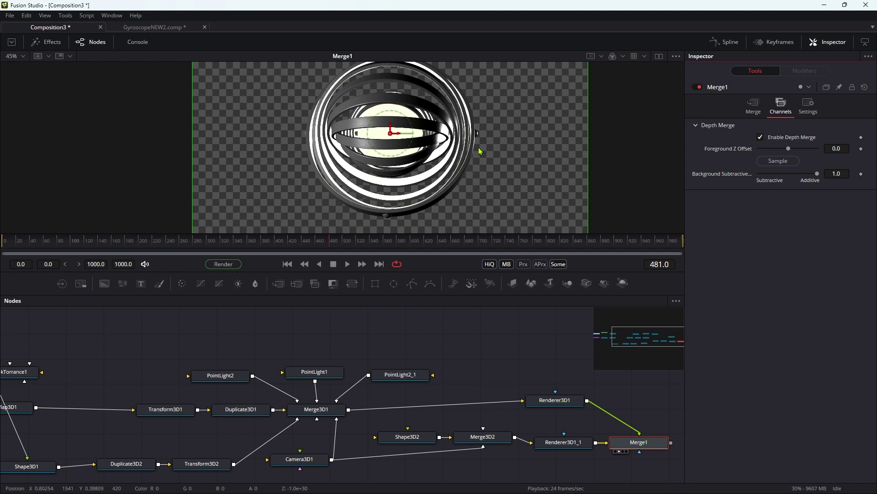
pyautogui.scroll(2, 391, 137)
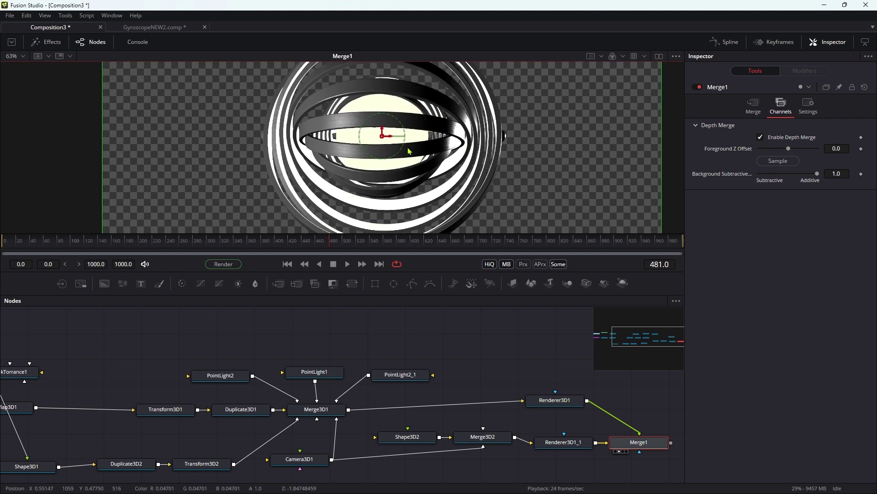
pyautogui.click(296, 460)
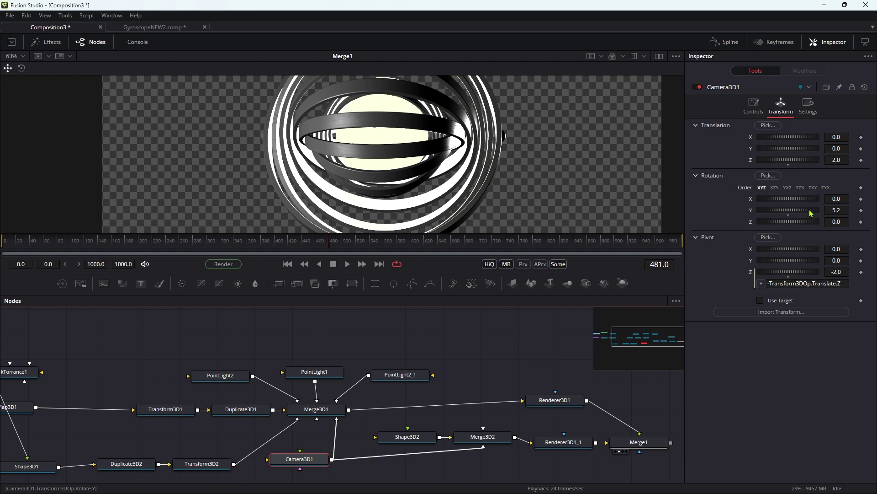
pyautogui.moveTo(807, 213); pyautogui.dragTo(837, 207)
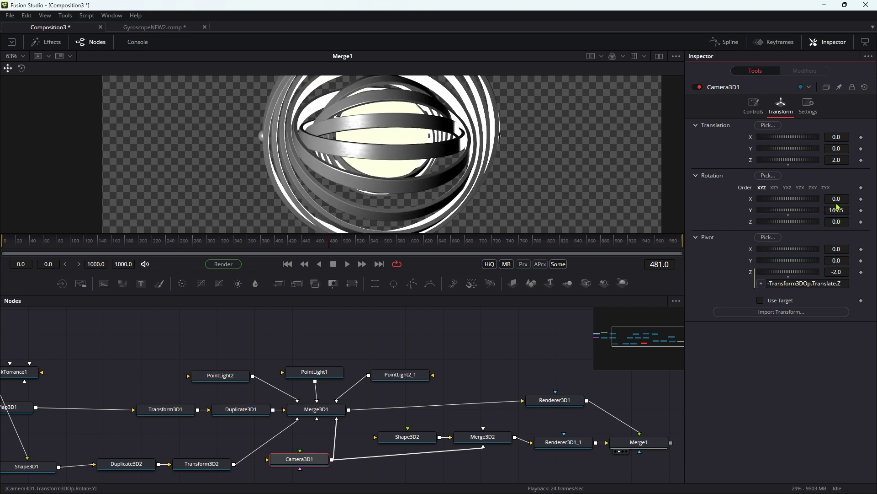
# Add a Background node and merge Merge1 over it in Merge2.
pyautogui.click(639, 442)
pyautogui.scroll(3, 649, 406)
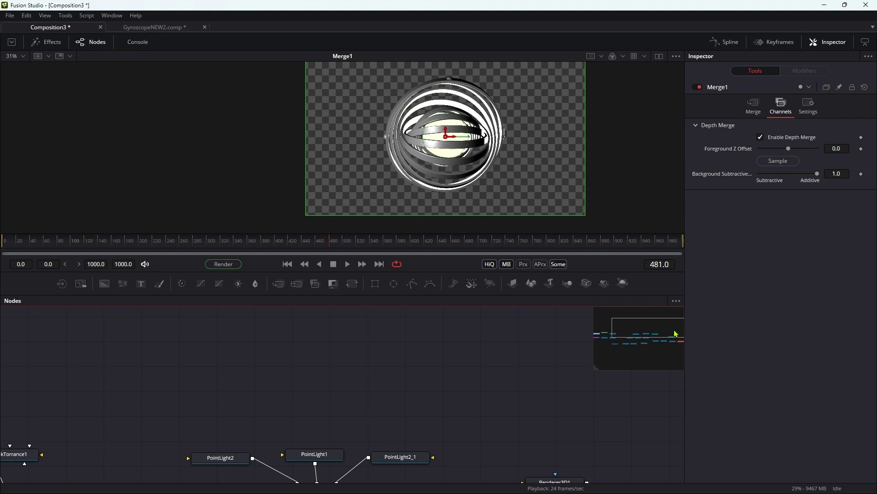
pyautogui.moveTo(676, 334); pyautogui.dragTo(709, 346)
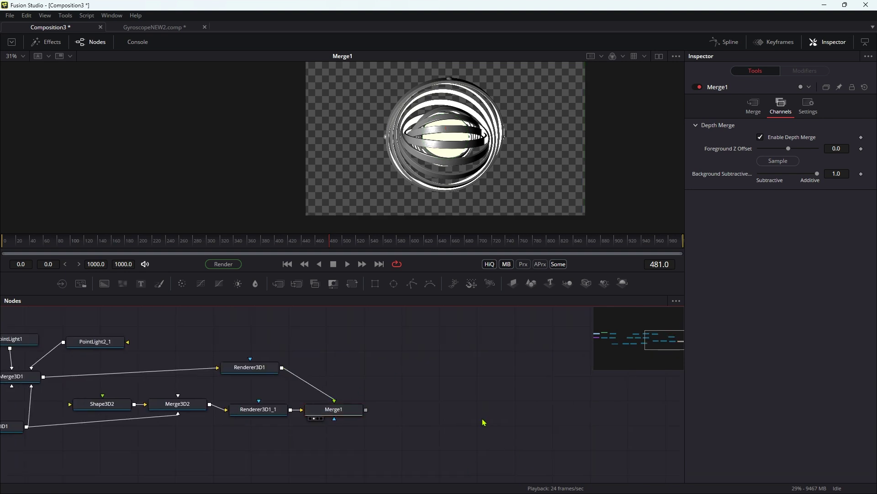
pyautogui.click(104, 284)
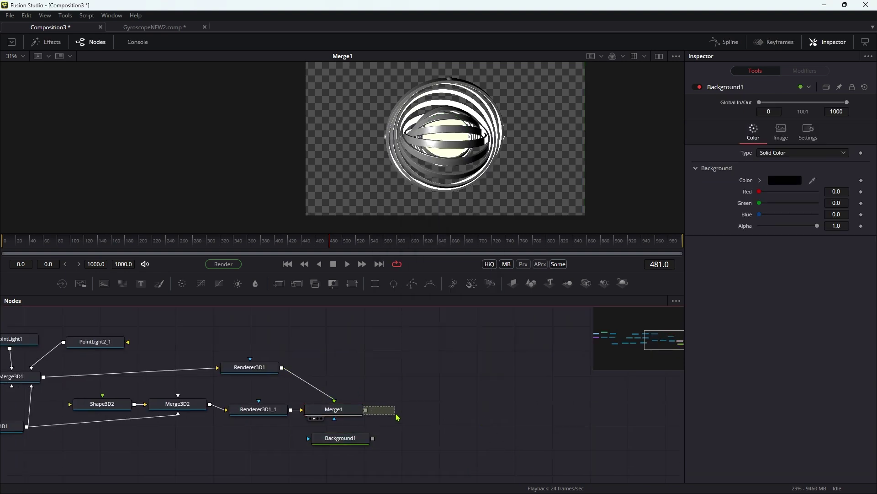
pyautogui.moveTo(366, 409); pyautogui.dragTo(374, 440)
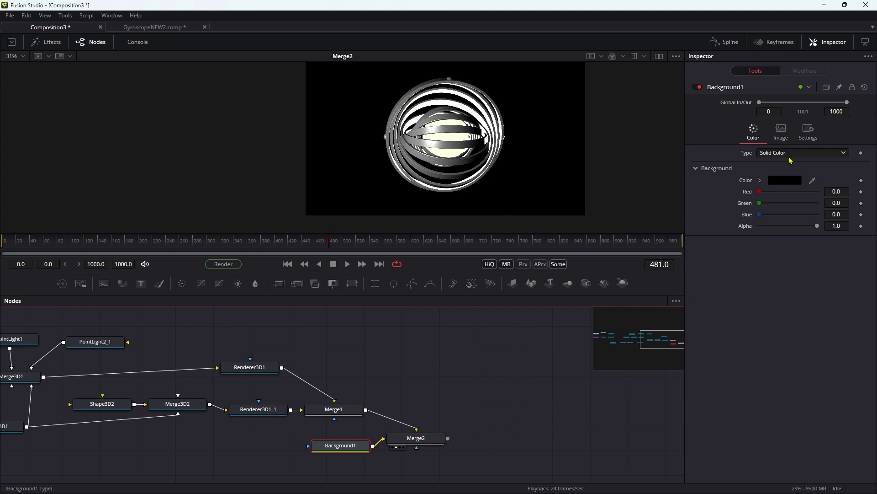
# Make Background1 a diagonal gradient from black to dark navy blue.
pyautogui.click(790, 157)
pyautogui.click(776, 194)
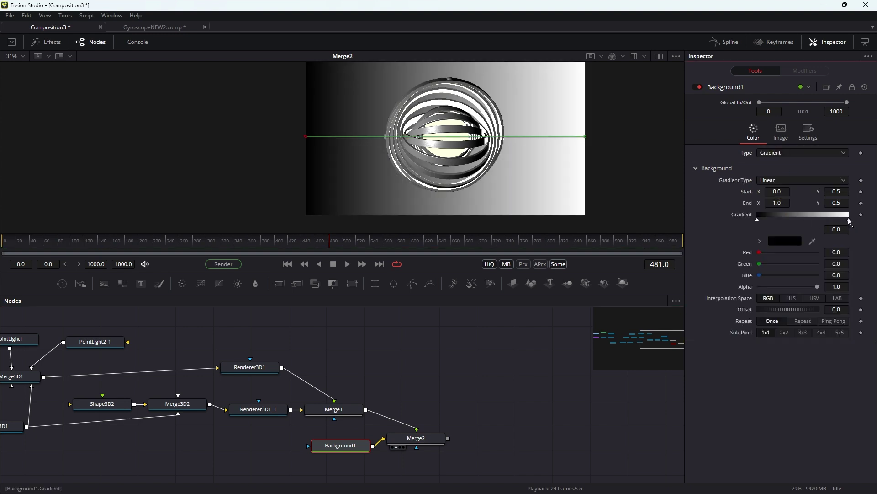
pyautogui.click(849, 221)
pyautogui.click(793, 243)
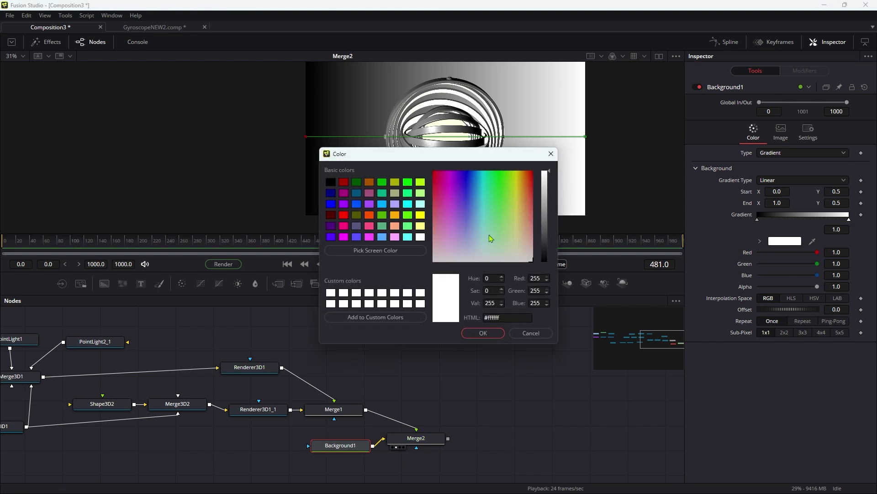
pyautogui.click(469, 217)
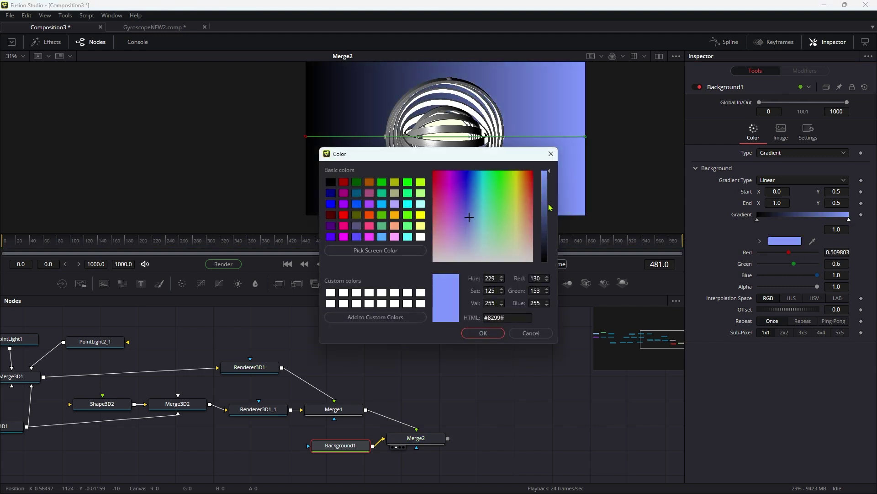
pyautogui.moveTo(551, 208); pyautogui.dragTo(548, 232)
pyautogui.click(483, 332)
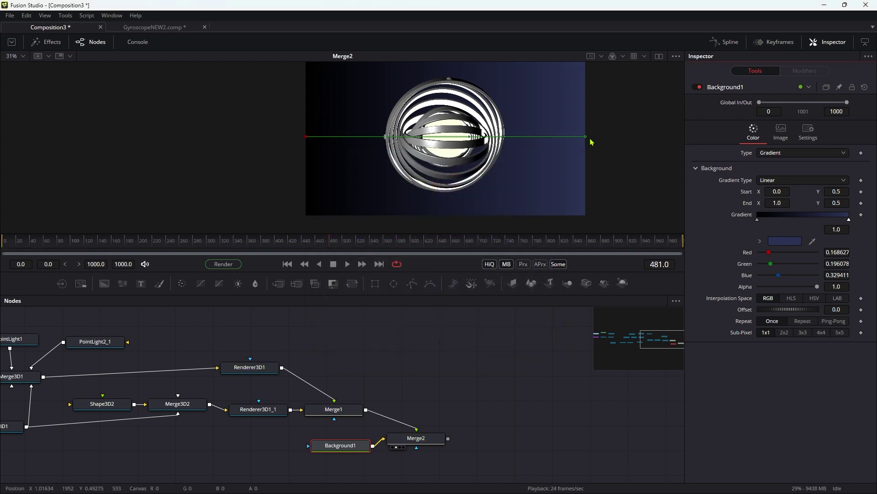
pyautogui.moveTo(587, 136); pyautogui.dragTo(363, 69)
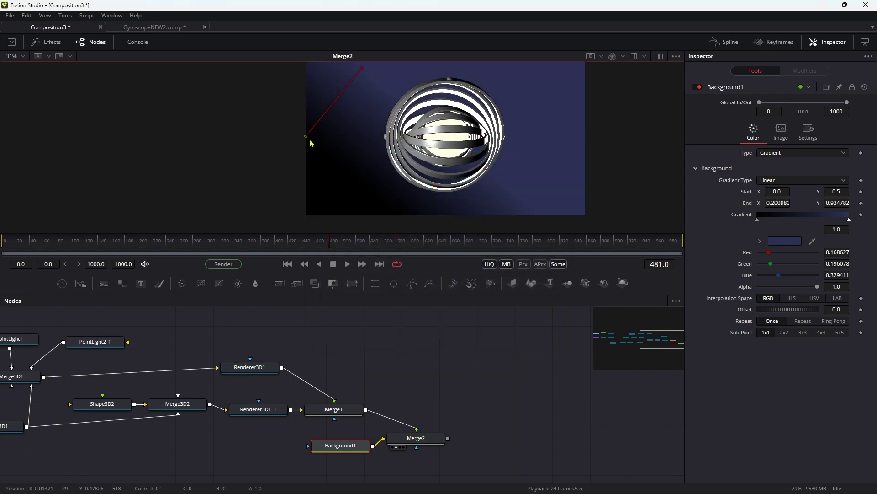
pyautogui.moveTo(305, 138); pyautogui.dragTo(589, 220)
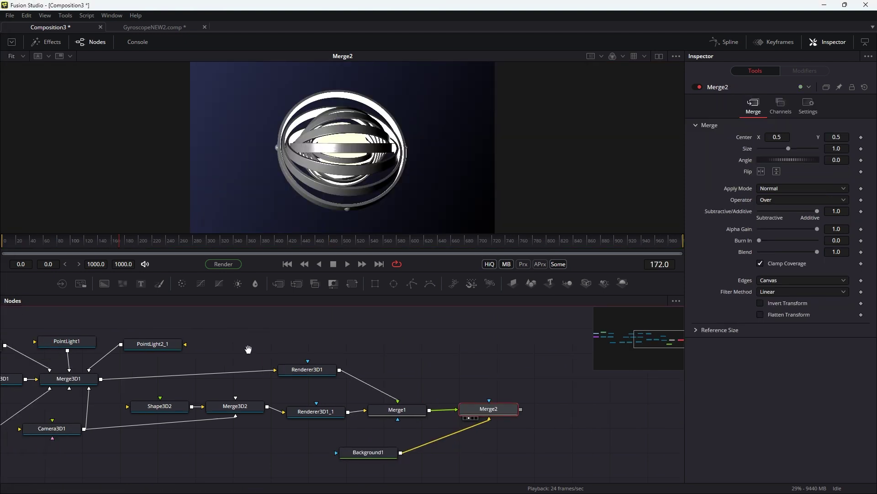
# Connect 4KMetal.jpg to CookTorrance1's Diffuse Color input.
pyautogui.hscroll(-15, 248, 349)
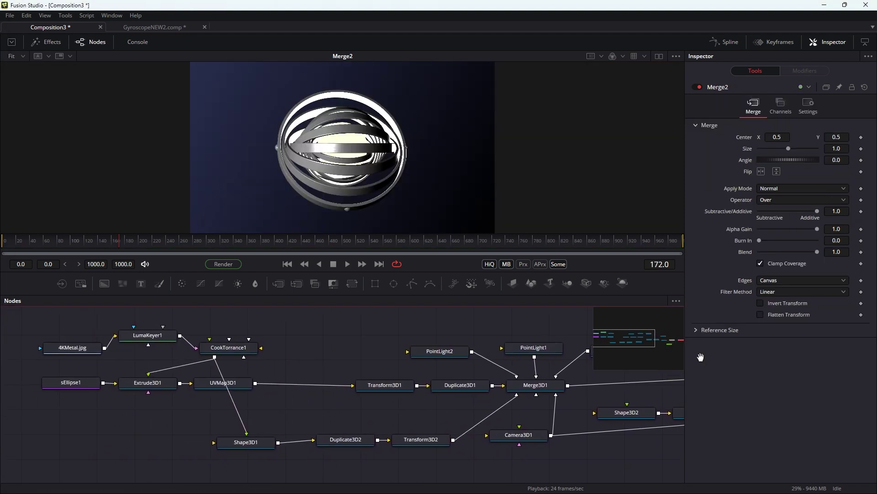
pyautogui.moveTo(253, 347); pyautogui.dragTo(290, 329)
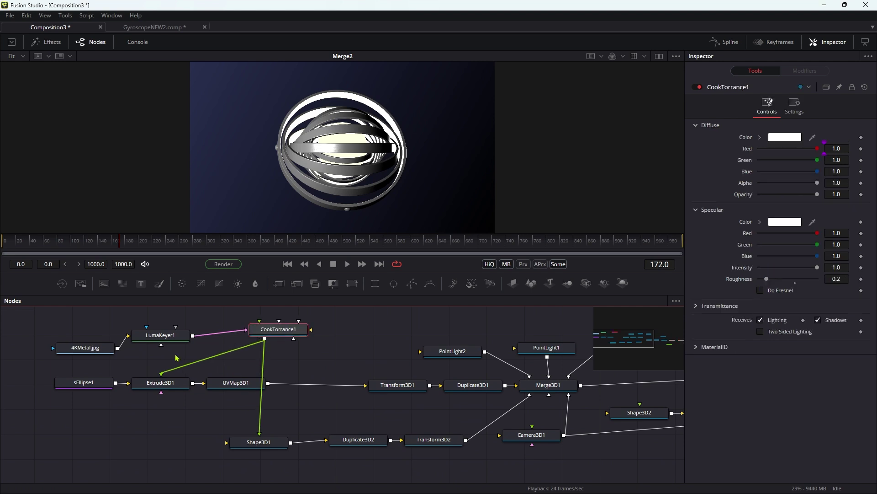
pyautogui.moveTo(92, 351); pyautogui.dragTo(87, 316)
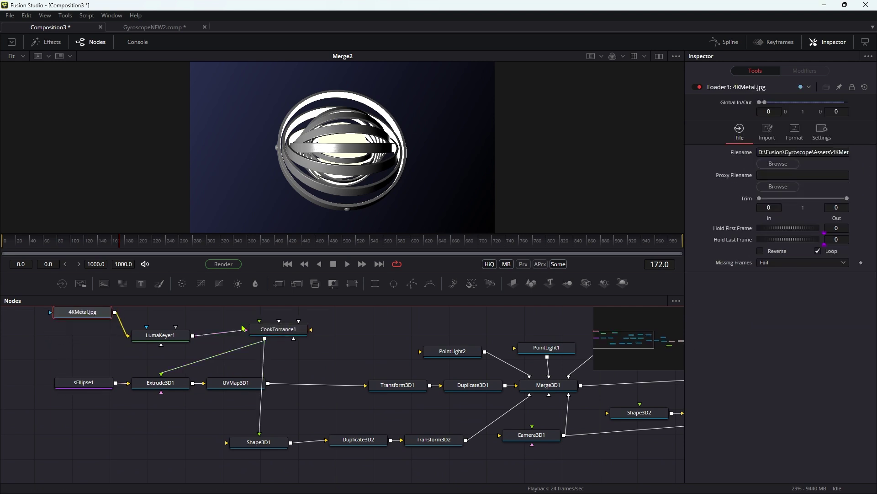
pyautogui.moveTo(214, 354); pyautogui.dragTo(221, 379)
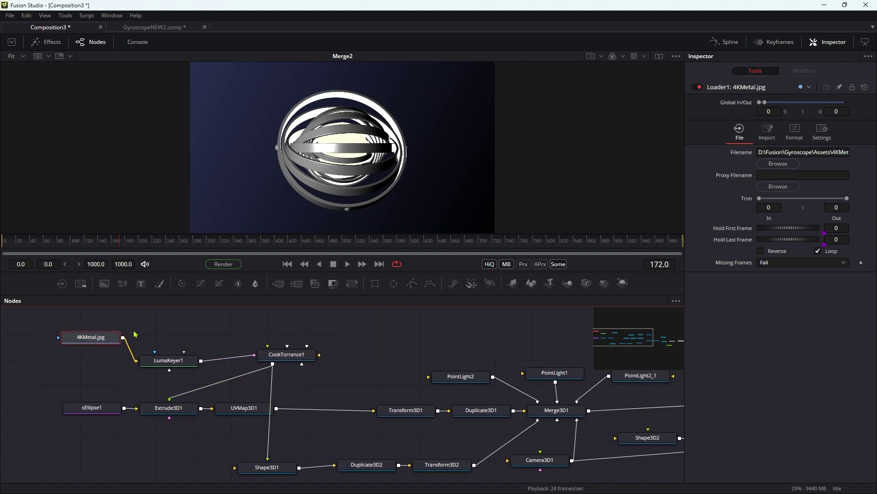
pyautogui.moveTo(126, 337); pyautogui.dragTo(289, 356)
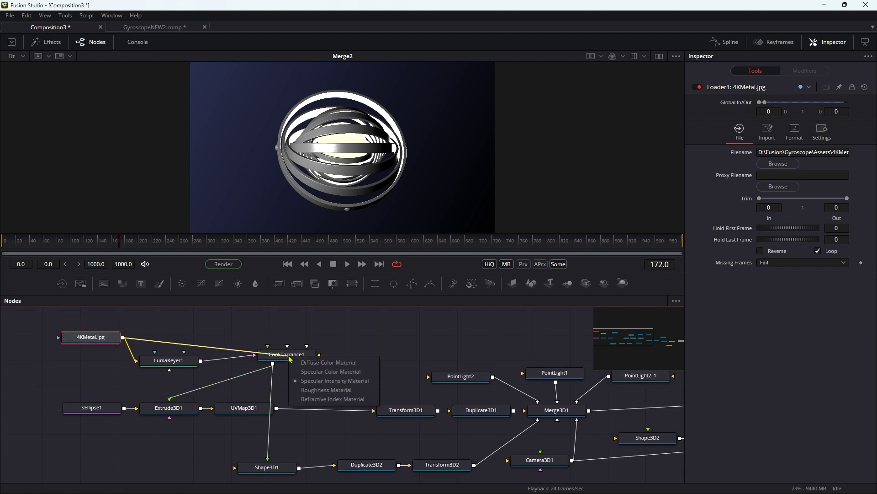
pyautogui.click(333, 364)
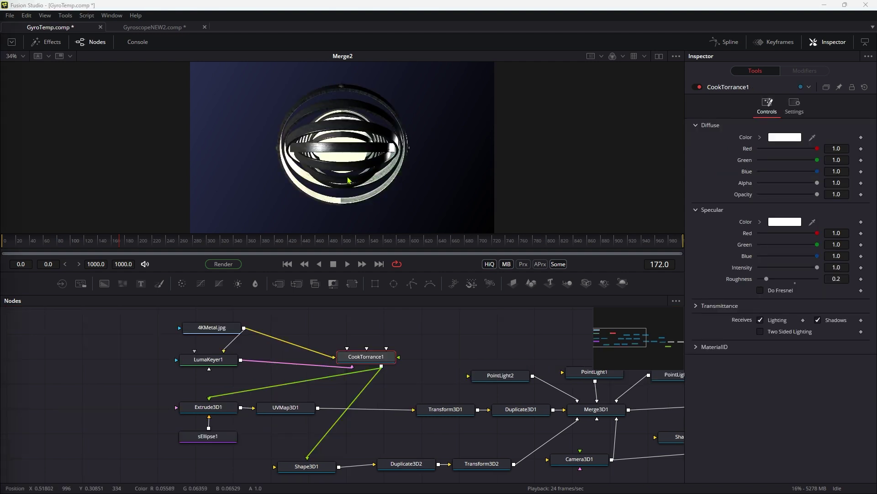
# Set UVMap3D1's Rotation Z to 90.
pyautogui.scroll(4, 347, 201)
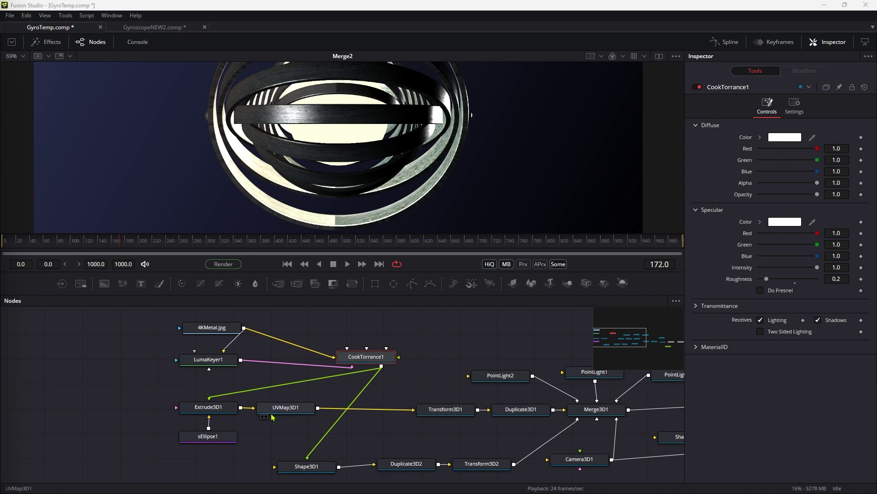
pyautogui.click(285, 408)
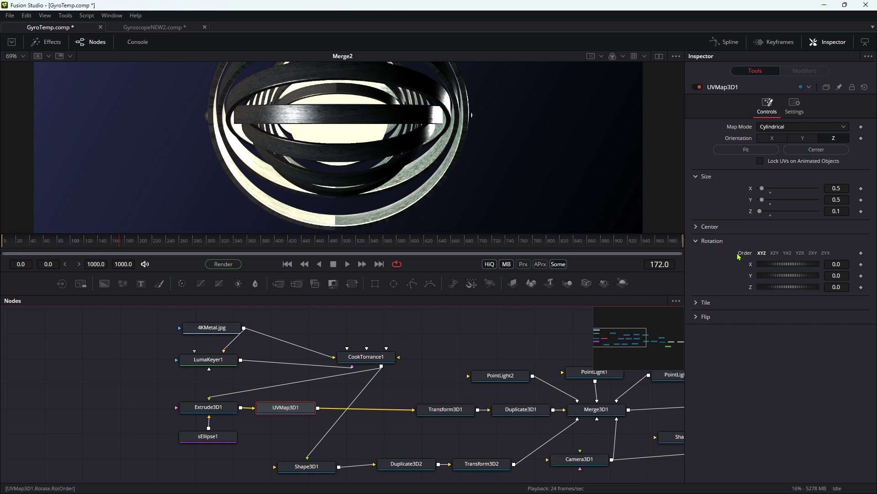
pyautogui.click(846, 286)
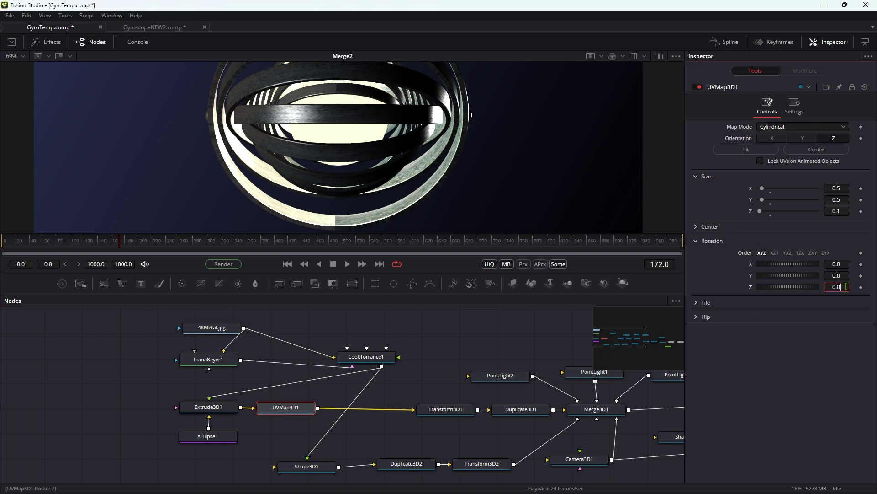
pyautogui.write('90')
pyautogui.press('Tab')
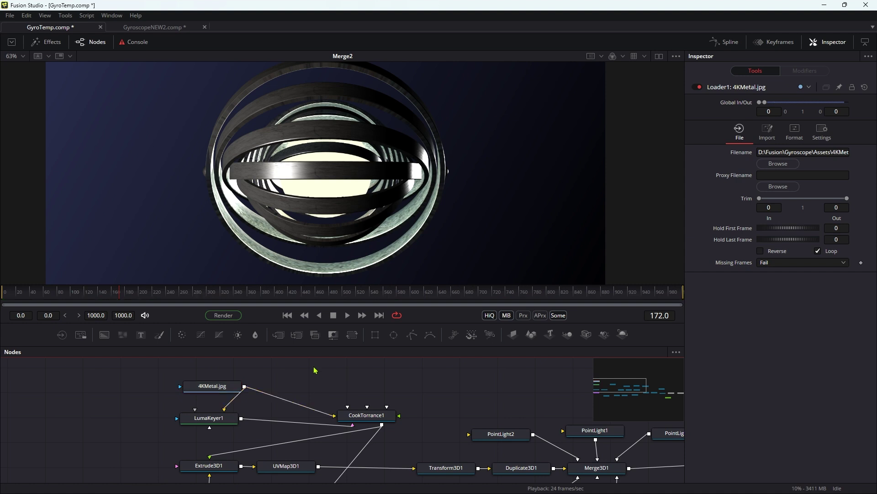
# Insert a Brightness/Contrast node between 4KMetal.jpg and CookTorrance1 with Contrast at -0.3.
pyautogui.hotkey('shift', 'space')
pyautogui.write('br')
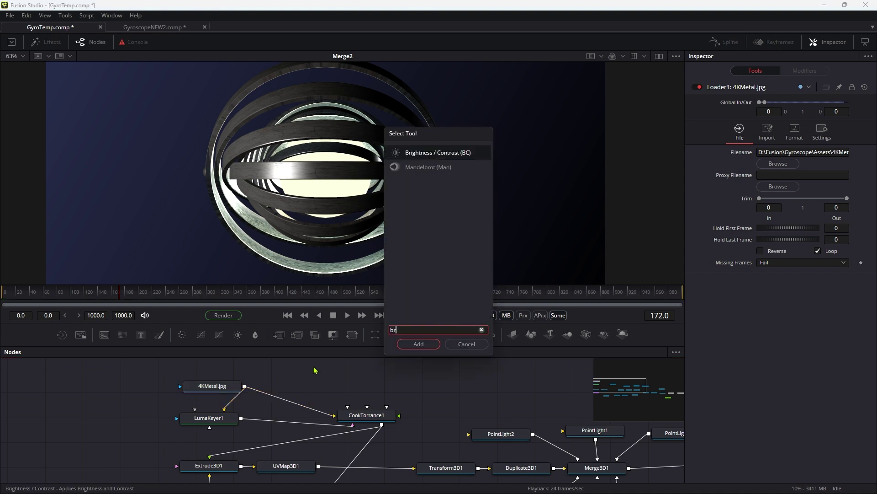
pyautogui.press('Return')
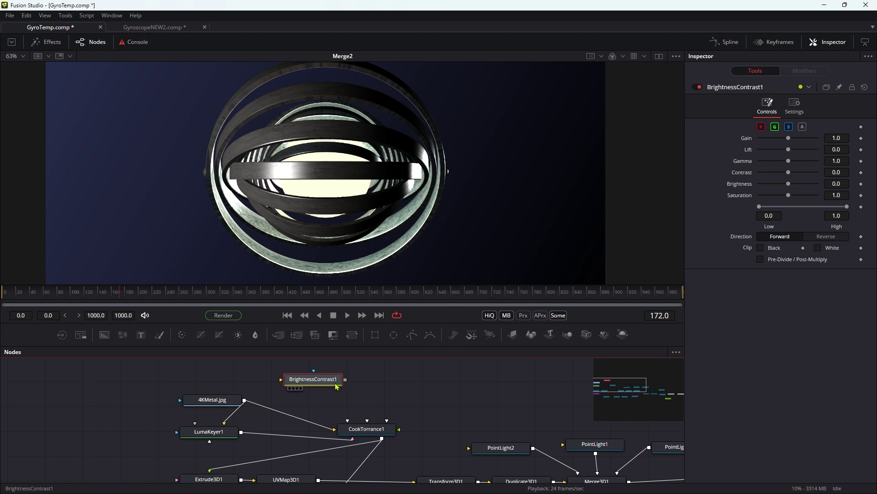
pyautogui.moveTo(336, 386); pyautogui.dragTo(325, 402)
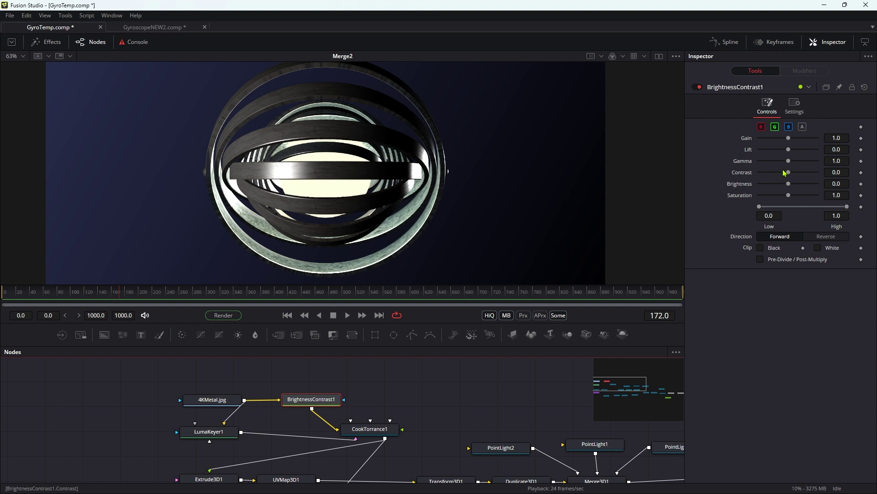
pyautogui.moveTo(780, 174); pyautogui.dragTo(780, 176)
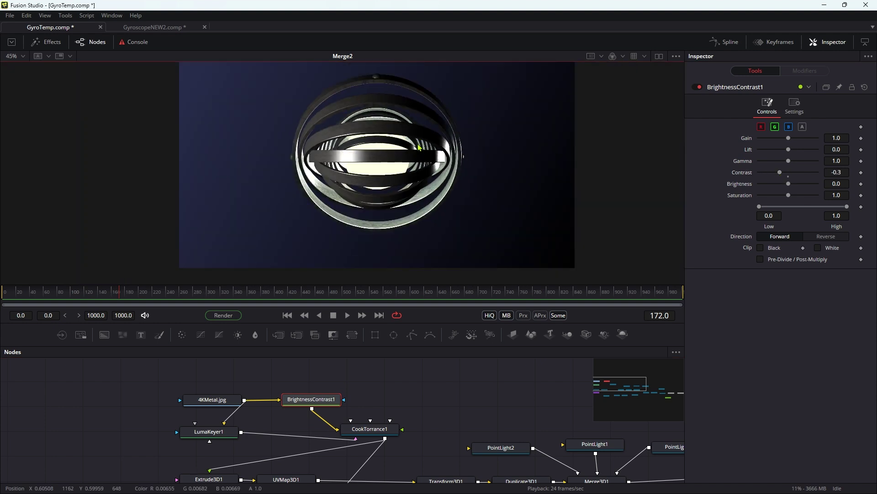
# Rearrange Merge2 and Background1 to make room after Merge1.
pyautogui.click(654, 401)
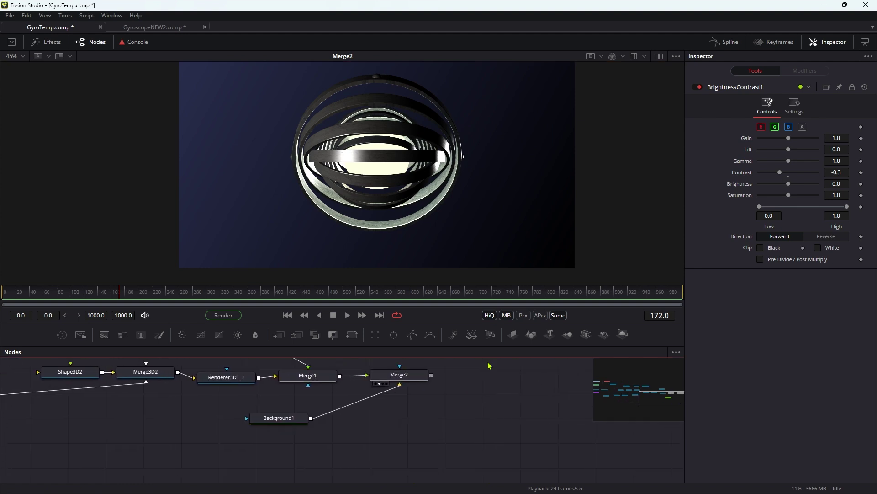
pyautogui.moveTo(421, 380); pyautogui.dragTo(454, 387)
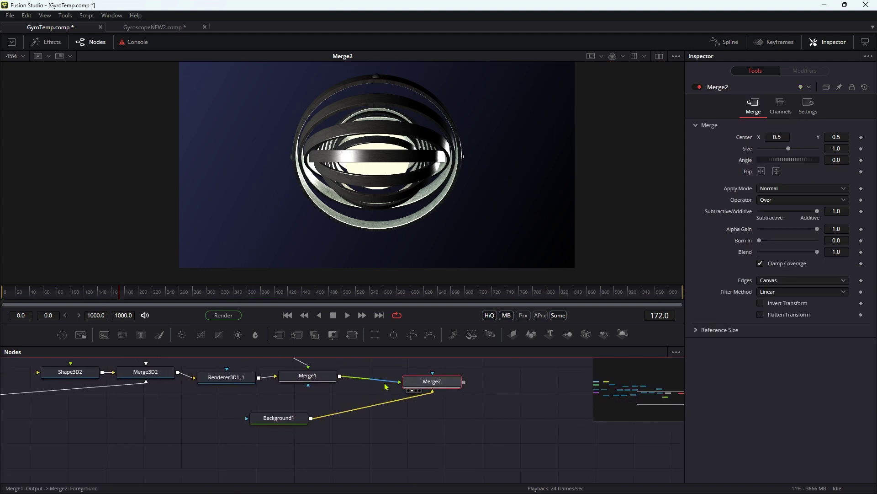
pyautogui.click(310, 378)
pyautogui.moveTo(291, 427); pyautogui.dragTo(289, 448)
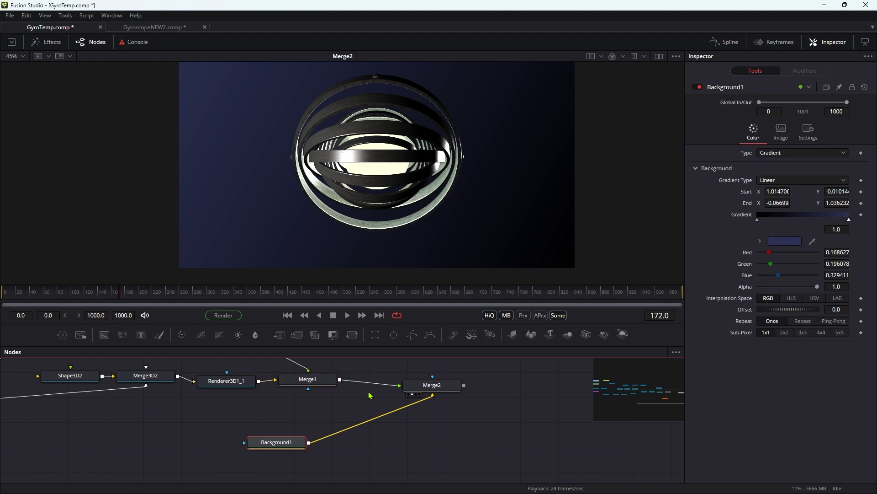
pyautogui.moveTo(434, 386); pyautogui.dragTo(451, 394)
pyautogui.click(323, 387)
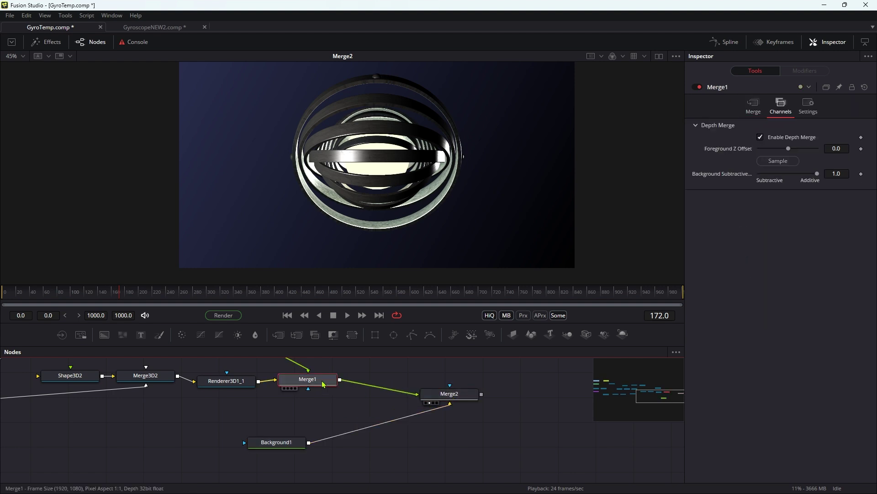
# Add a Glow after Merge1 with Glow Size 20 and Blend 0.15.
pyautogui.hotkey('shift', 'space')
pyautogui.write('glo')
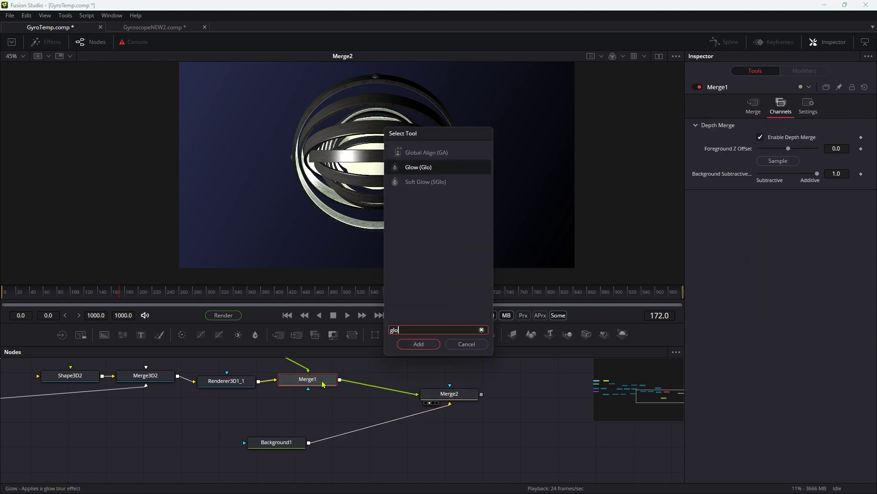
pyautogui.press('Return')
pyautogui.click(845, 160)
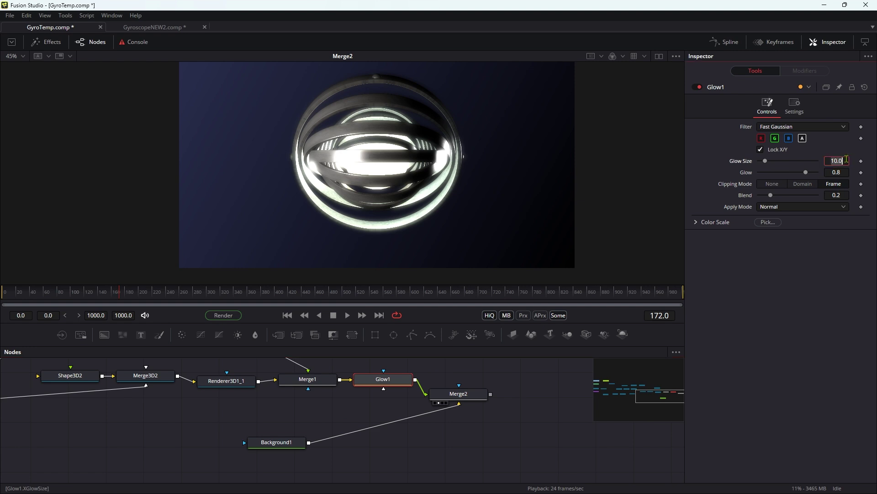
pyautogui.write('20')
pyautogui.press('Tab')
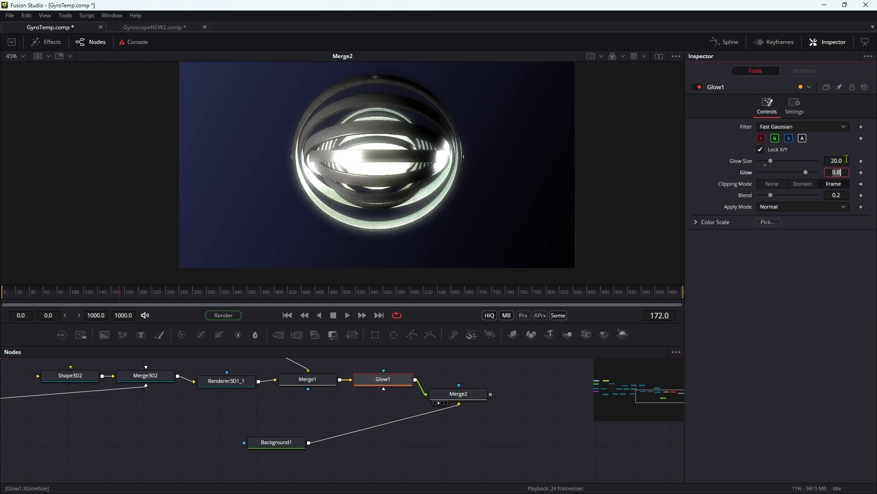
pyautogui.click(844, 194)
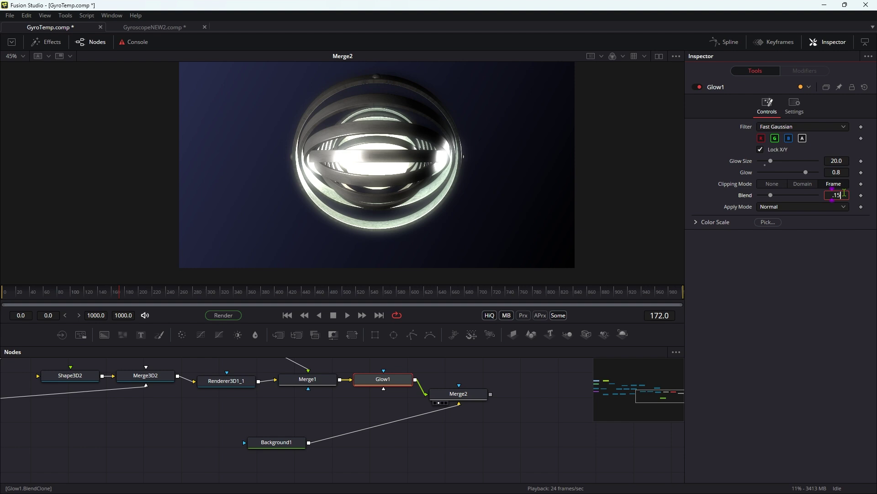
pyautogui.write('.15')
pyautogui.press('Tab')
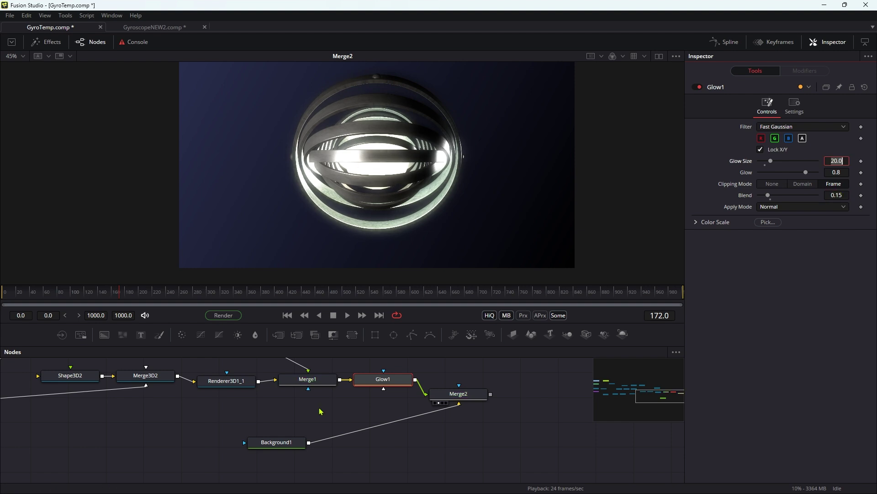
# Set the comp's Global End frame to 480.
pyautogui.moveTo(321, 411); pyautogui.dragTo(569, 435)
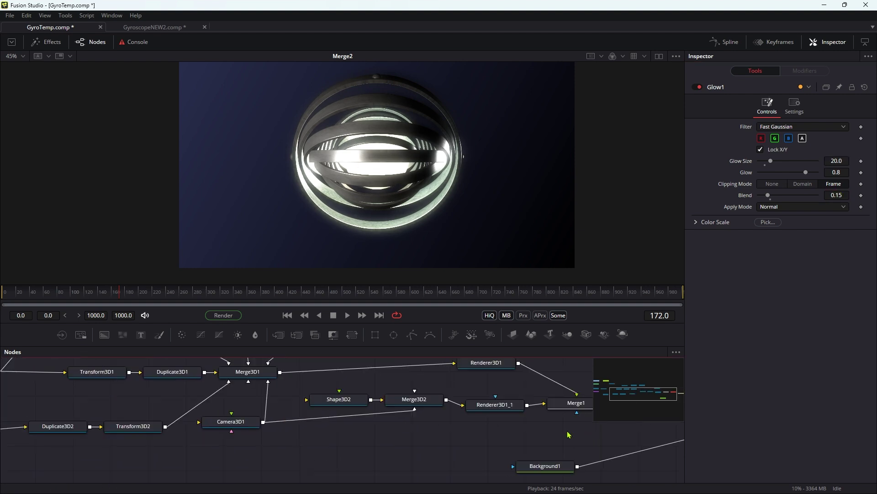
pyautogui.click(231, 421)
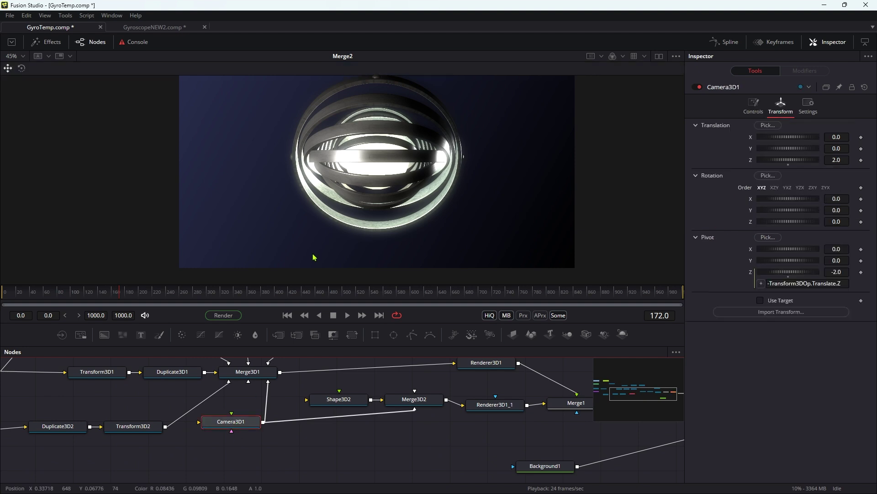
pyautogui.click(133, 314)
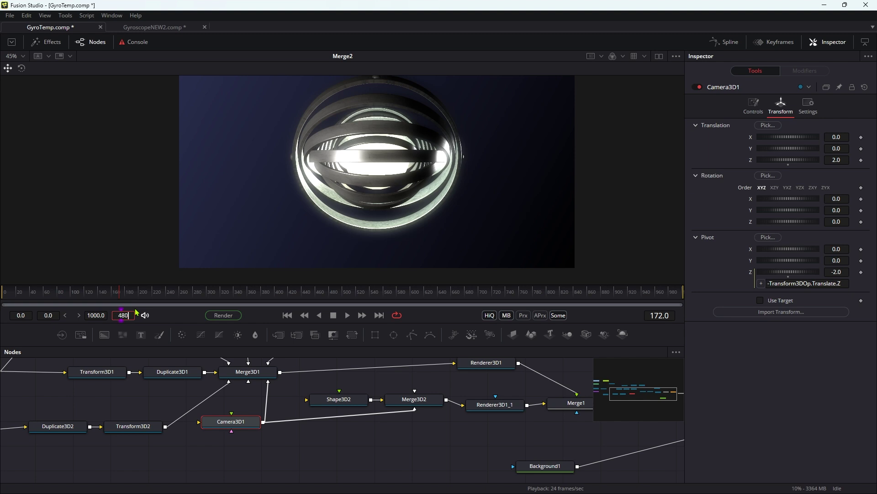
pyautogui.press('Return')
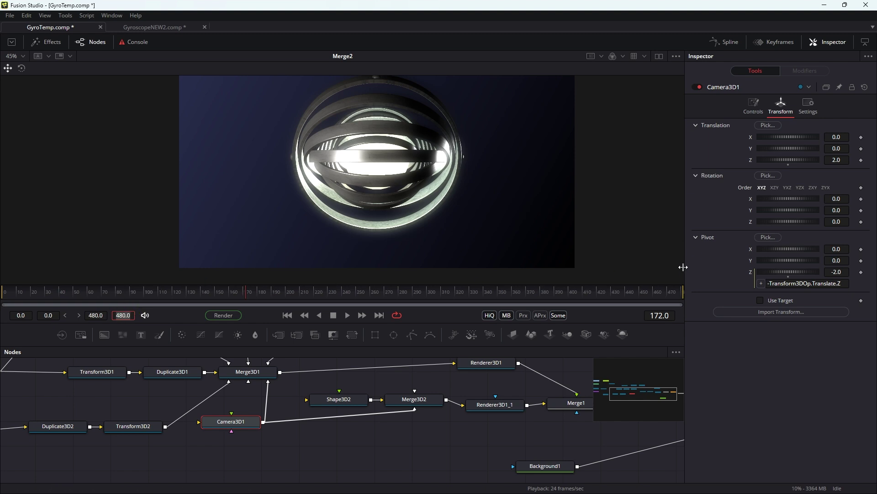
# At frame 0, keyframe Camera3D1 Rotation Y at -30 and Translation Z at 1.
pyautogui.click(286, 316)
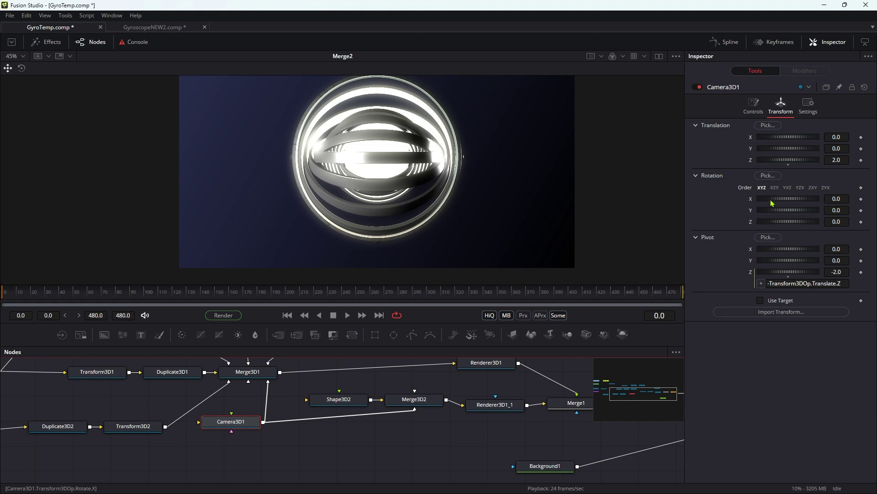
pyautogui.click(861, 211)
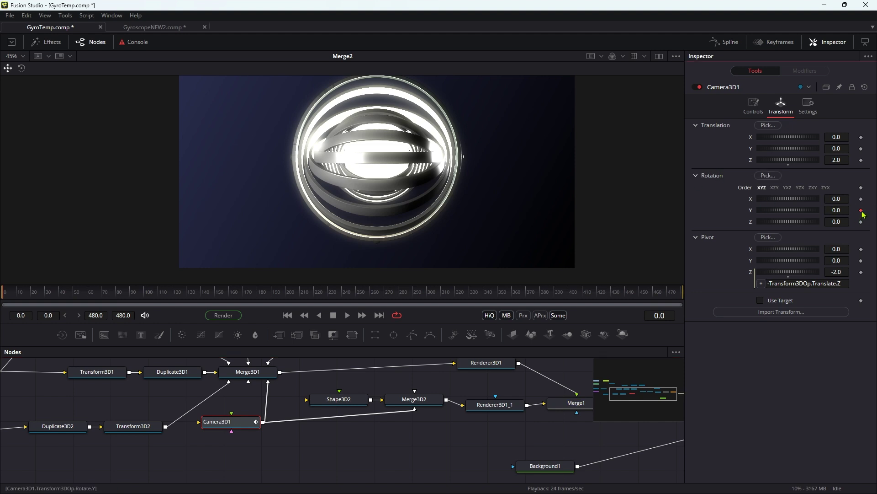
pyautogui.click(862, 160)
pyautogui.write('0')
pyautogui.press('Tab')
pyautogui.hotkey('shift', 'Tab')
pyautogui.hotkey('shift', 'Tab')
pyautogui.hotkey('shift', 'Tab')
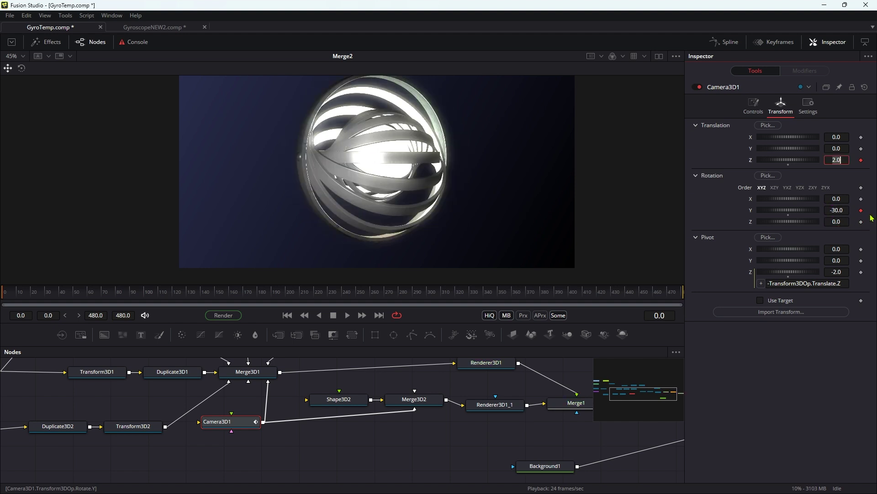
pyautogui.write('1')
pyautogui.press('Tab')
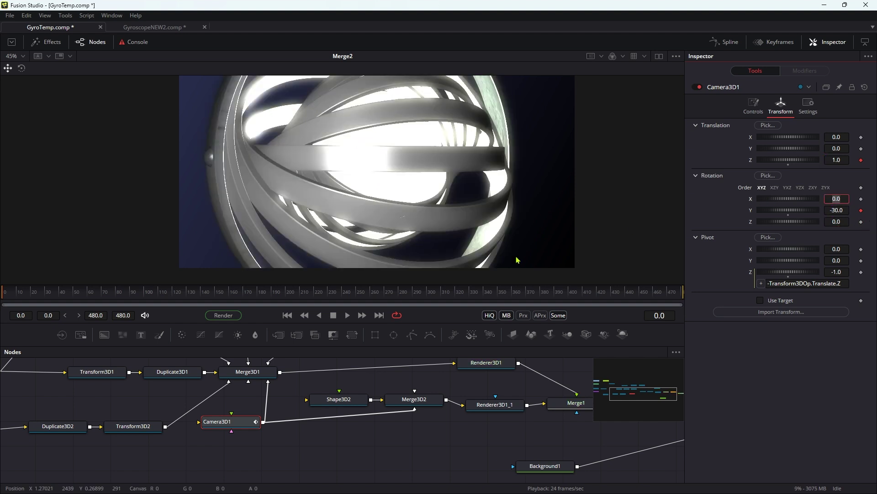
# At frame 480, set Camera3D1 Translation Z to 2 and Rotation Y to 60.
pyautogui.click(380, 316)
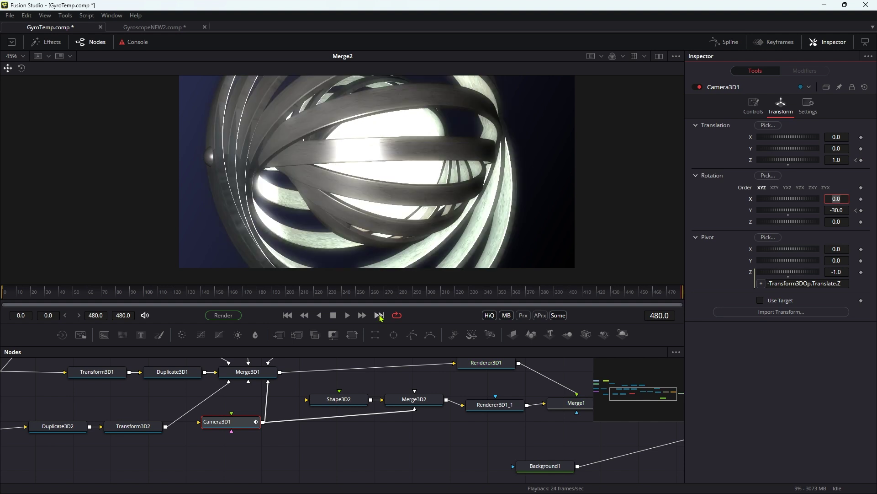
pyautogui.click(847, 159)
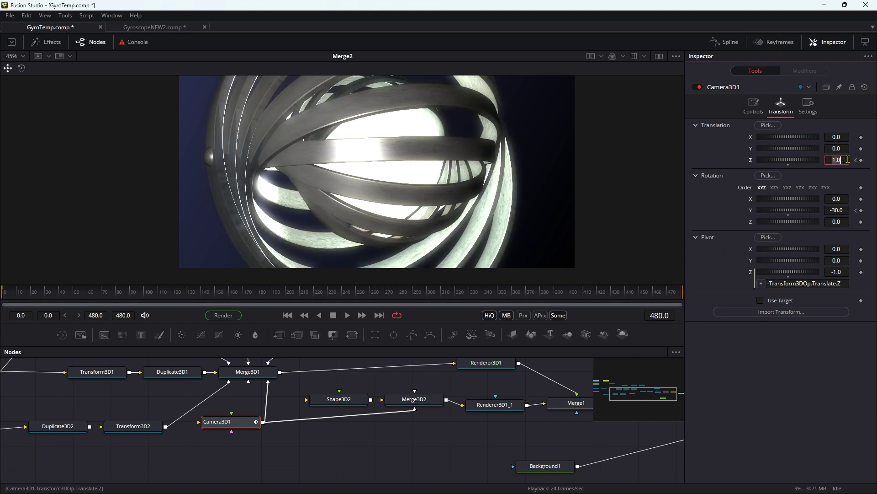
pyautogui.write('2')
pyautogui.press('Tab')
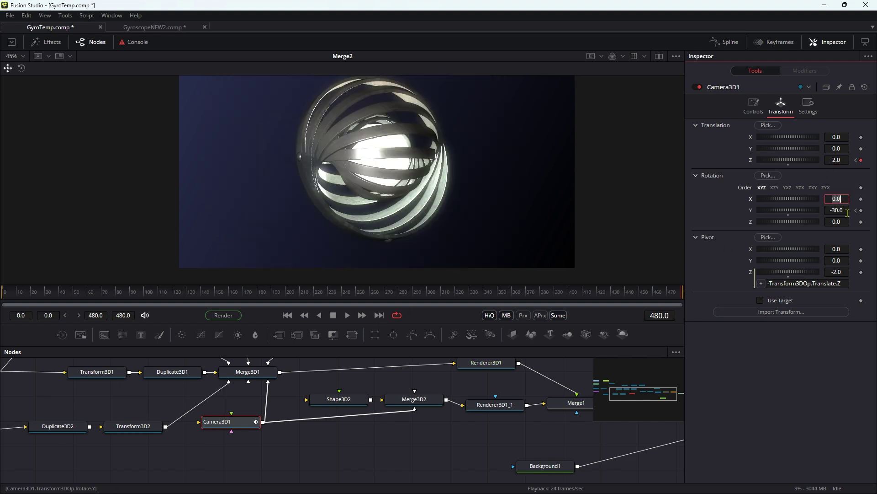
pyautogui.click(845, 212)
pyautogui.write('60')
pyautogui.press('Tab')
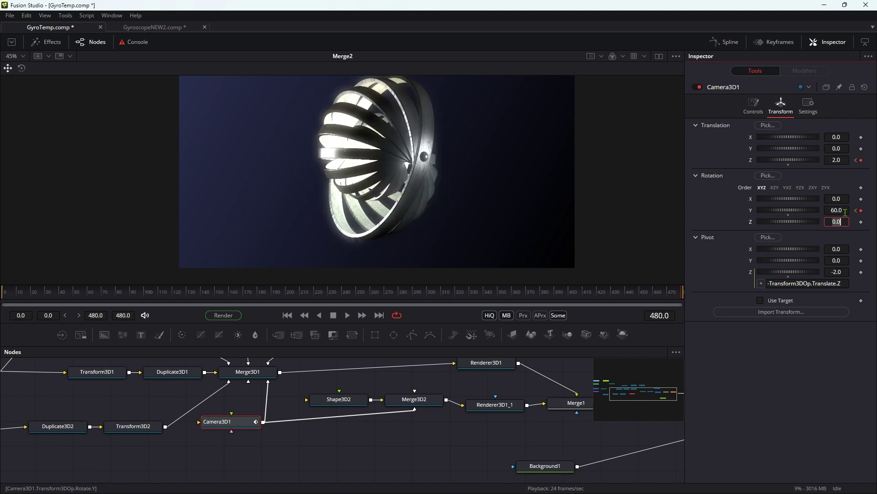
pyautogui.click(509, 291)
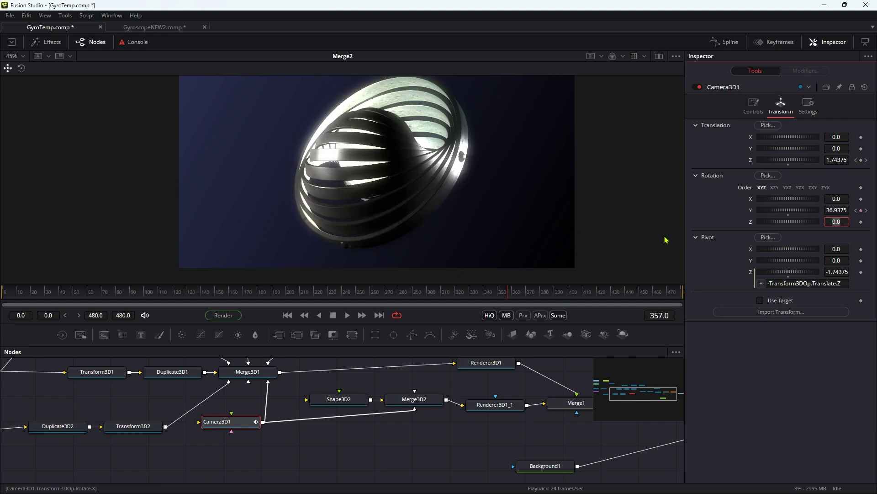
# Show only Camera3D1's Z Offset curve in the Spline editor, fitted to view.
pyautogui.click(726, 42)
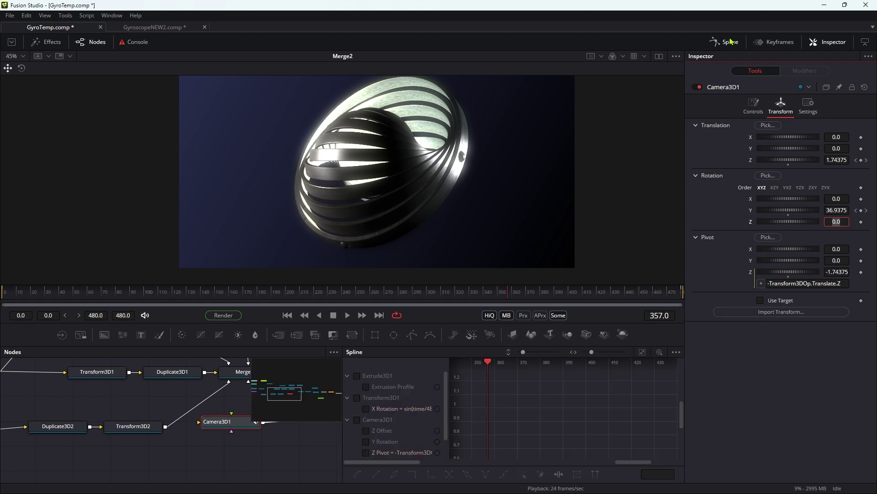
pyautogui.click(677, 352)
pyautogui.click(655, 367)
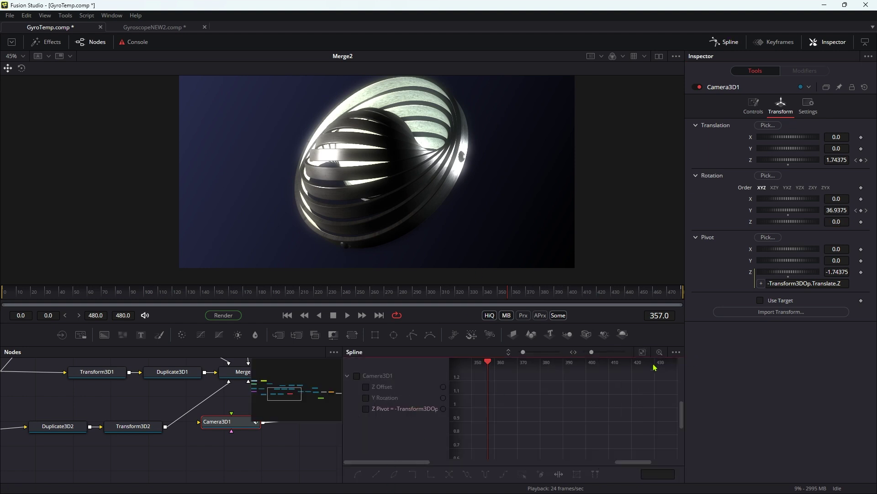
pyautogui.click(366, 388)
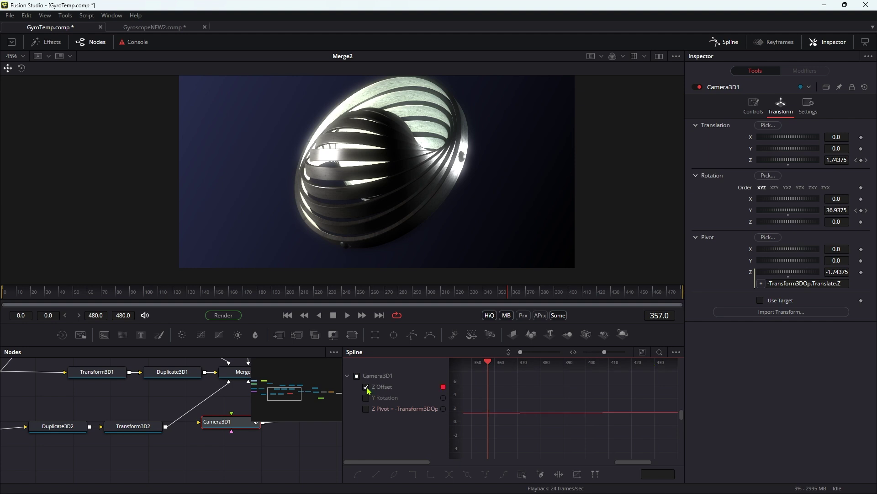
pyautogui.click(643, 353)
# Drag the Z Offset keyframe tangents to ease the camera move, checking frame 60.
pyautogui.moveTo(464, 429); pyautogui.dragTo(497, 463)
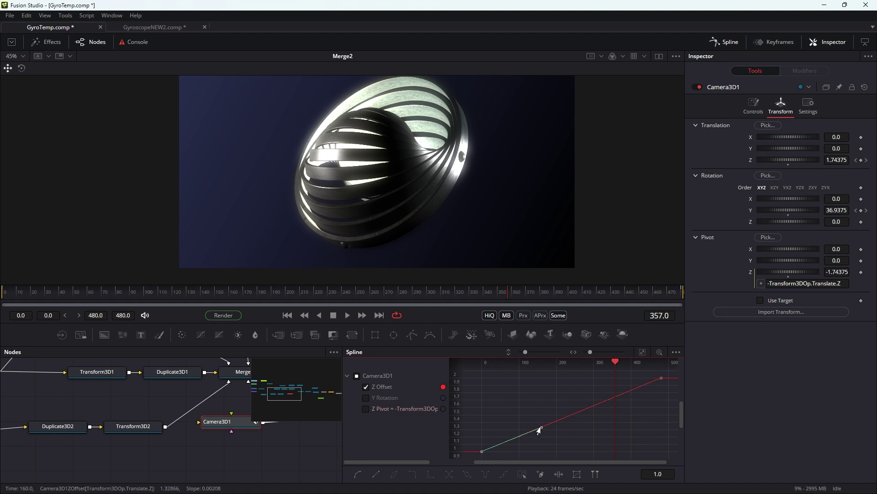
pyautogui.moveTo(539, 430); pyautogui.dragTo(528, 401)
pyautogui.moveTo(663, 392); pyautogui.dragTo(630, 361)
pyautogui.moveTo(602, 392); pyautogui.dragTo(559, 392)
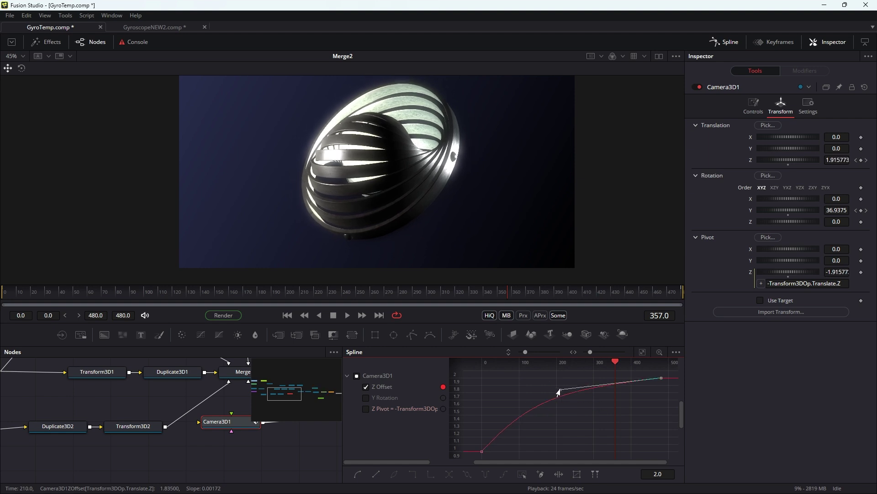
pyautogui.click(90, 292)
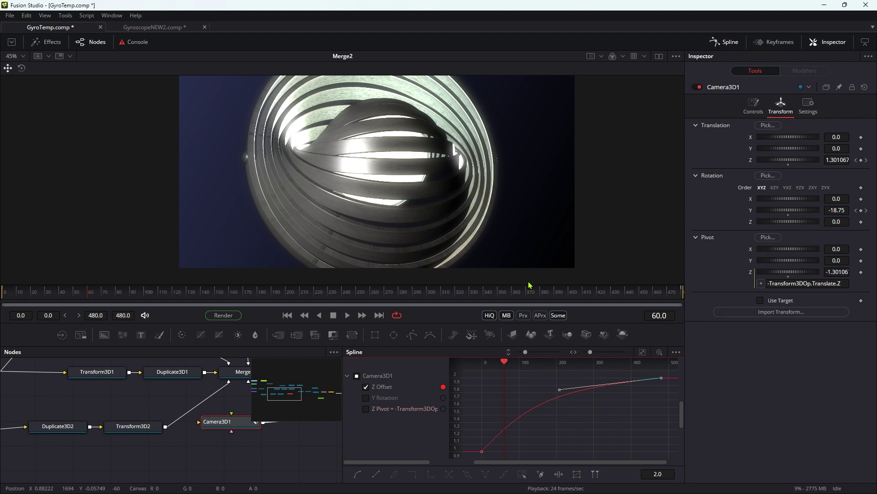
pyautogui.click(739, 44)
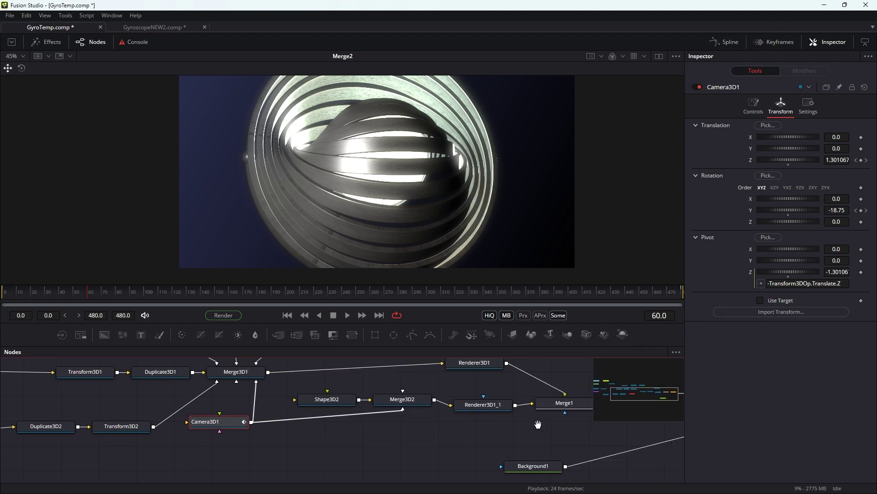
# Show Renderer3D1 in the viewer and enable its Motion Blur (Quality 2, Shutter Angle 180.0).
pyautogui.scroll(3, 421, 419)
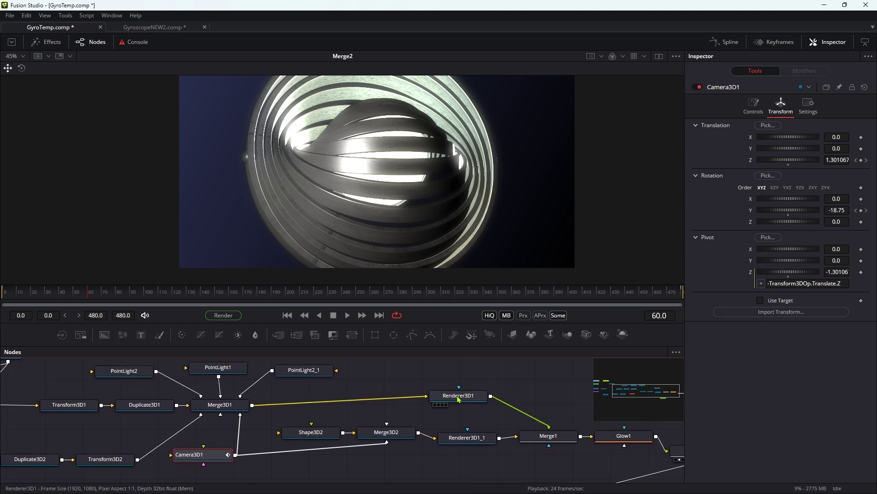
pyautogui.click(446, 397)
pyautogui.press('1')
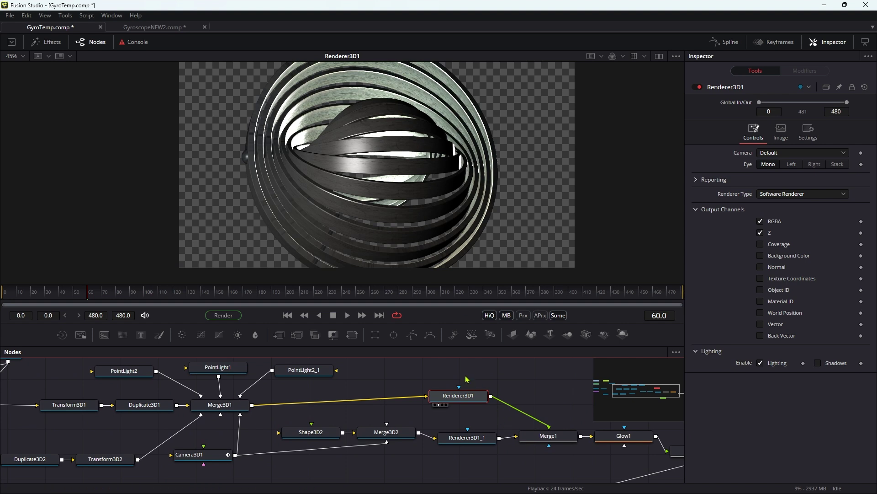
pyautogui.click(782, 131)
pyautogui.click(808, 131)
pyautogui.click(760, 192)
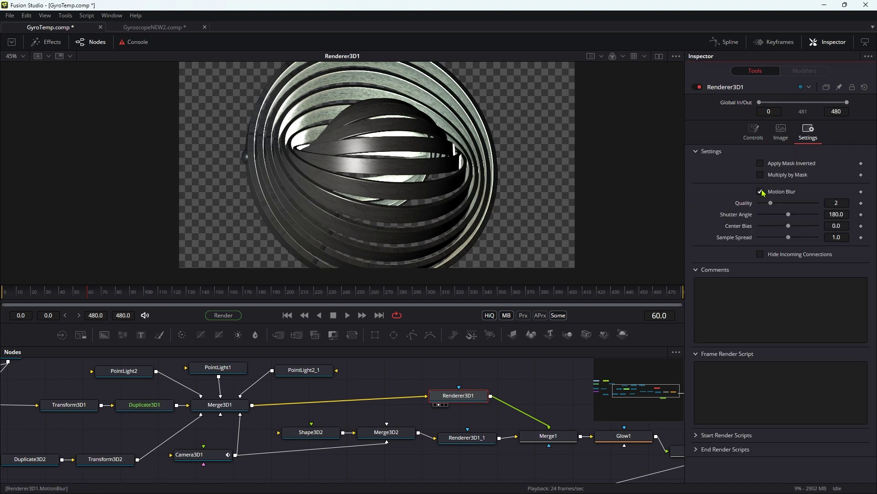